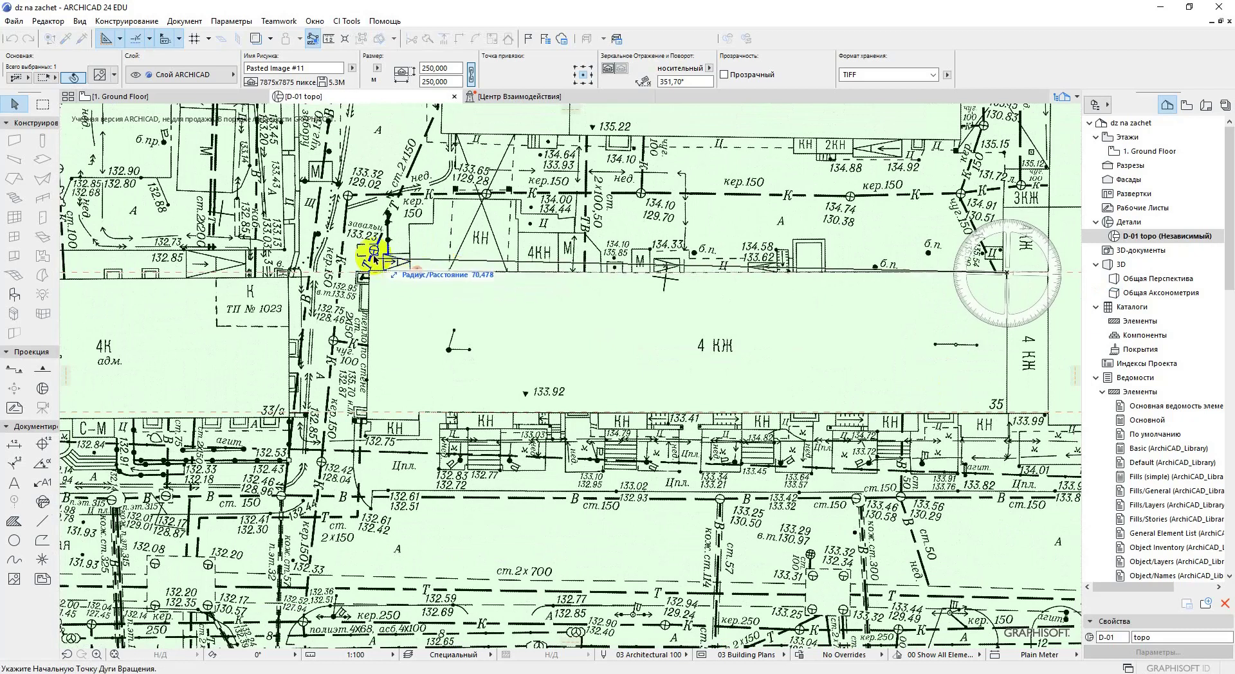
Finish rotating the scanned topo image slightly counter-clockwise so the long 4 КЖ building's upper edge lies on the horizontal guide line
{"action": "scroll", "coordinate": [367, 263], "scroll_direction": "up", "scroll_amount": 5}
{"action": "scroll", "coordinate": [430, 391], "scroll_direction": "up", "scroll_amount": 3}
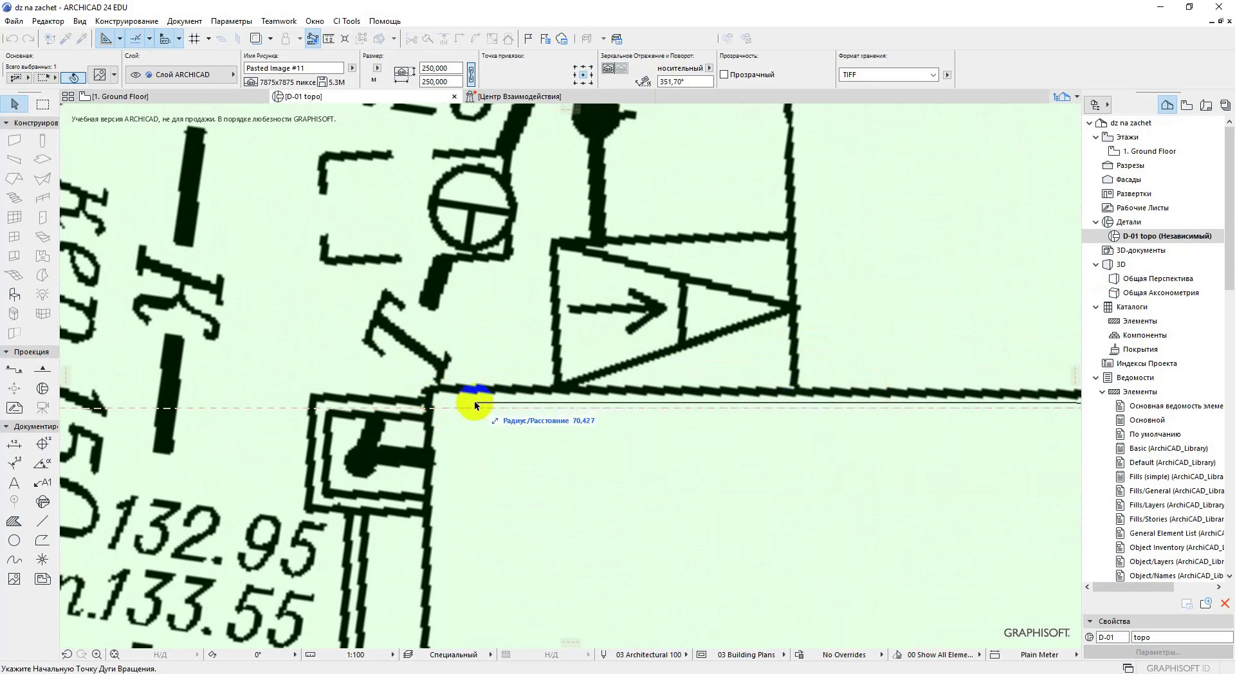
{"action": "left_click", "coordinate": [430, 391]}
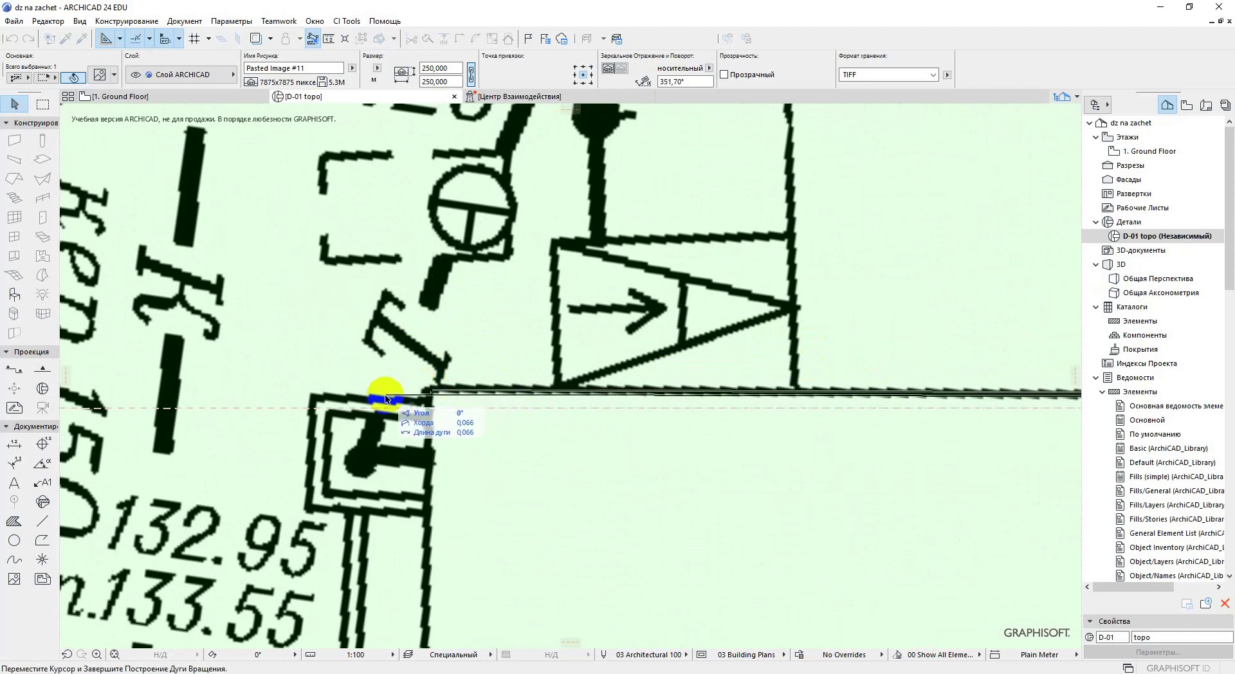
{"action": "left_click", "coordinate": [375, 407]}
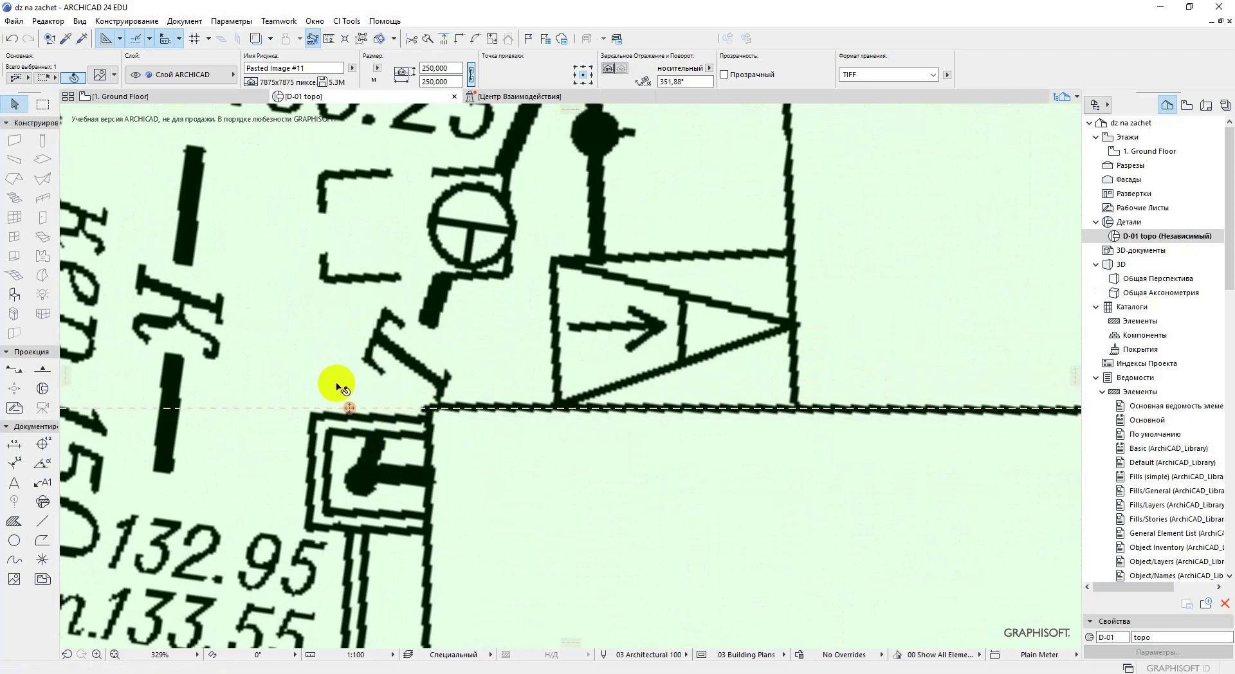
{"action": "scroll", "coordinate": [342, 368], "scroll_direction": "down", "scroll_amount": 10}
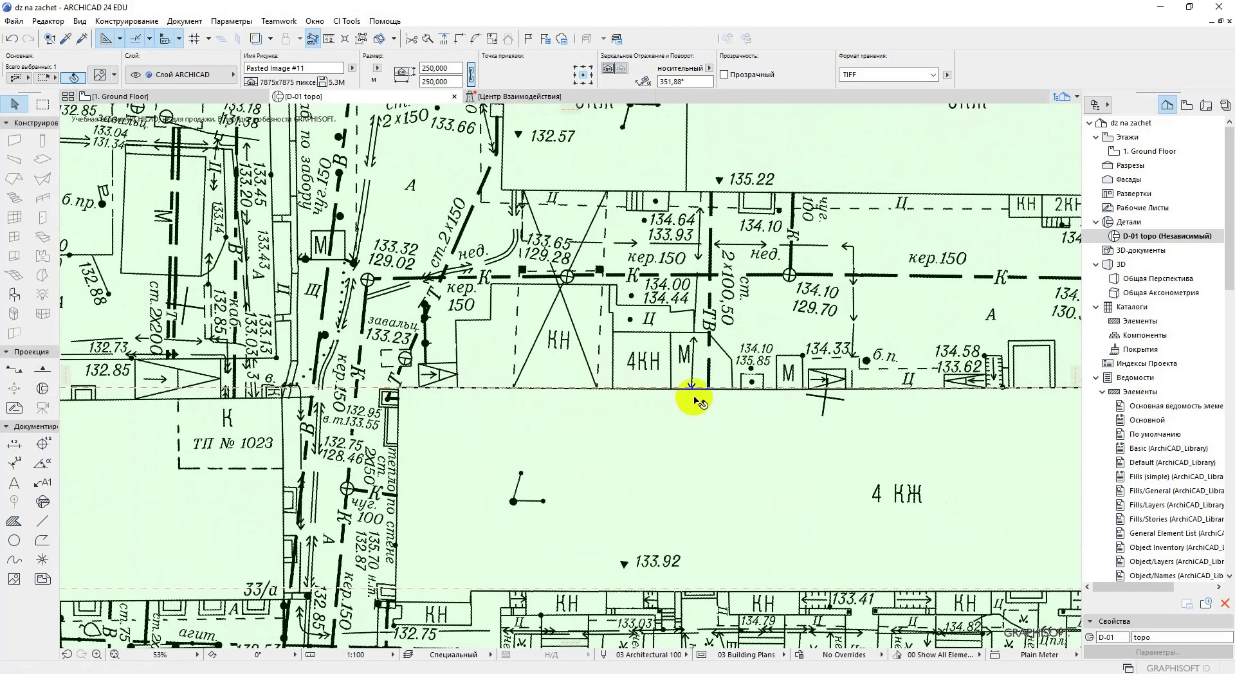
{"action": "middle_click_drag", "start_coordinate": [807, 402], "coordinate": [579, 358]}
{"action": "scroll", "coordinate": [565, 336], "scroll_direction": "down", "scroll_amount": 2}
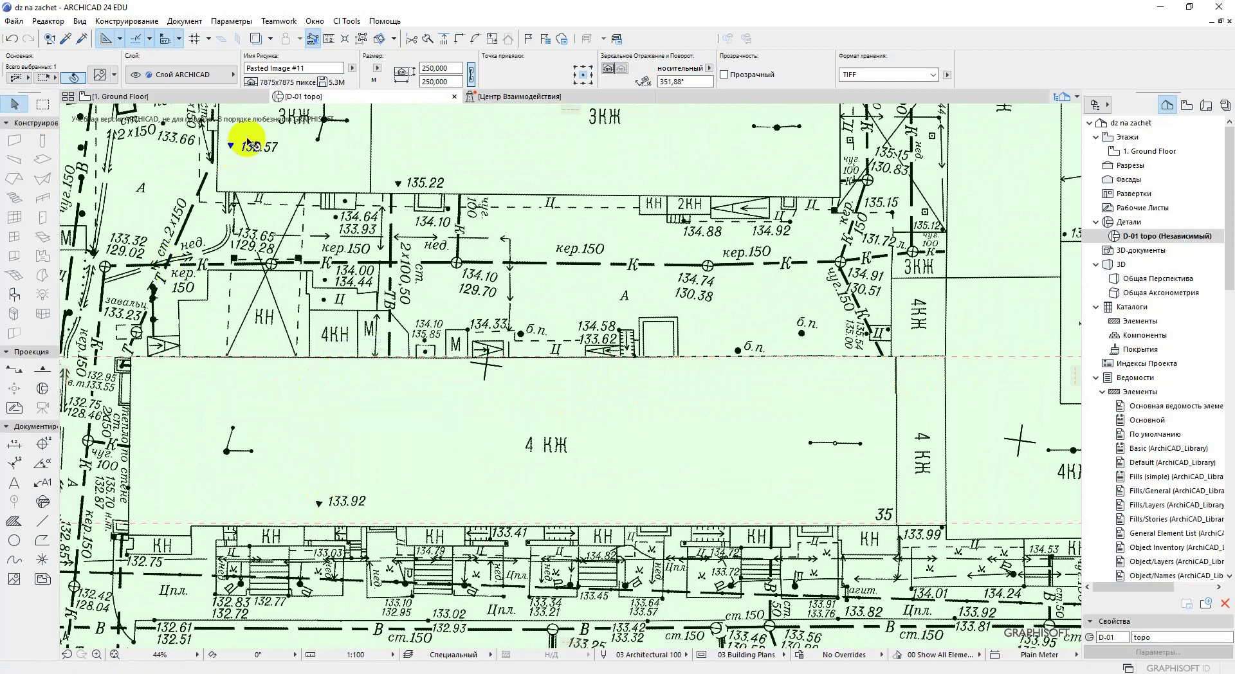
Switch to the Ground Floor plan and display the D-01 topo detail as its trace reference
{"action": "left_click", "coordinate": [203, 97]}
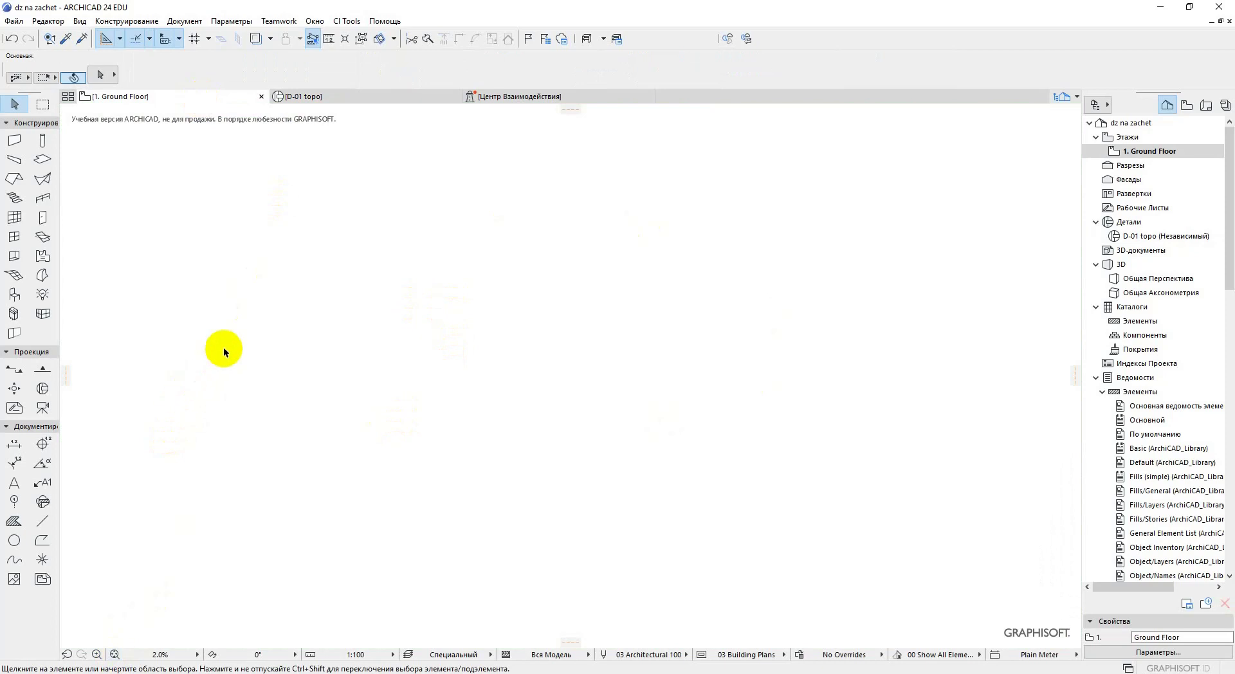
{"action": "left_click", "coordinate": [255, 40]}
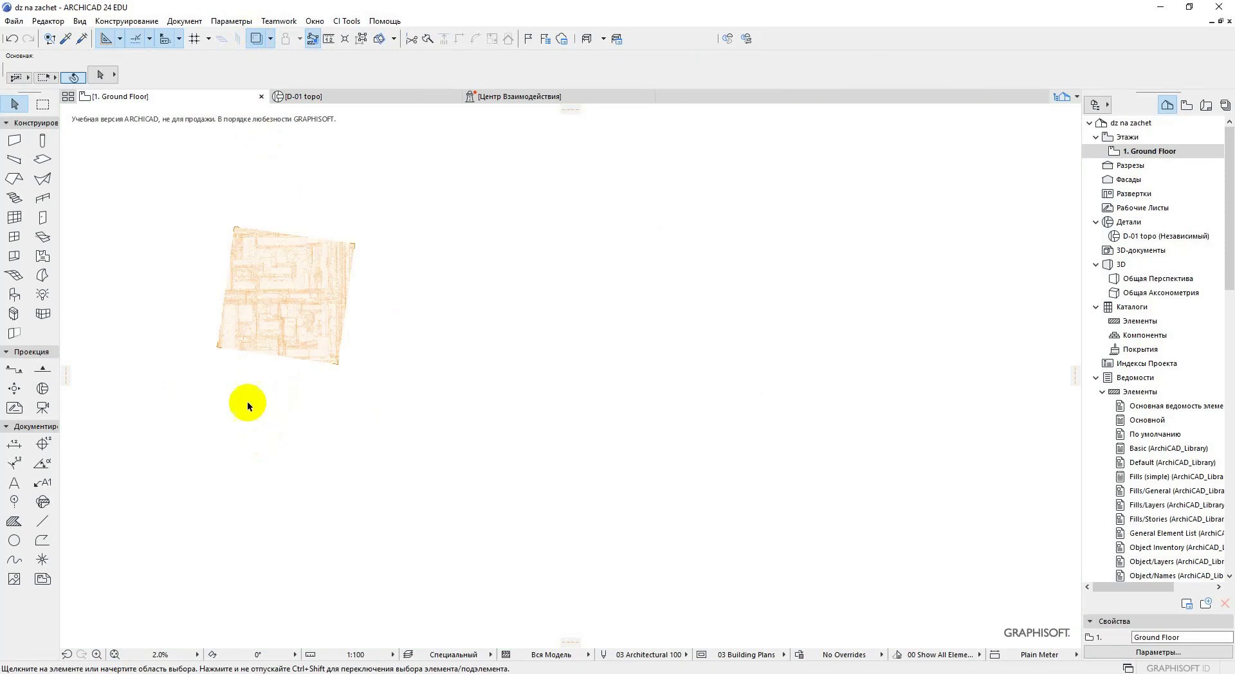
{"action": "mouse_move", "coordinate": [315, 96]}
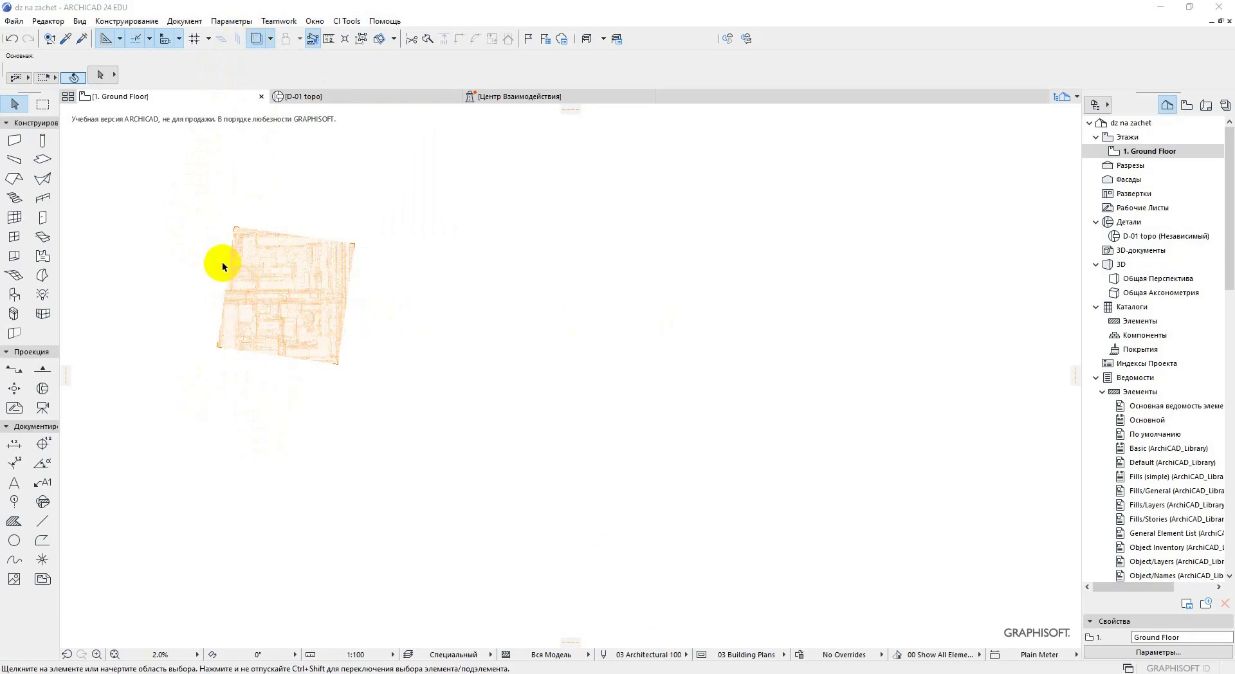
Place a vertical guide line along the right end wall of the long 4 КЖ building, beside house number 35
{"action": "scroll", "coordinate": [222, 262], "scroll_direction": "up", "scroll_amount": 10}
{"action": "scroll", "coordinate": [361, 320], "scroll_direction": "up", "scroll_amount": 2}
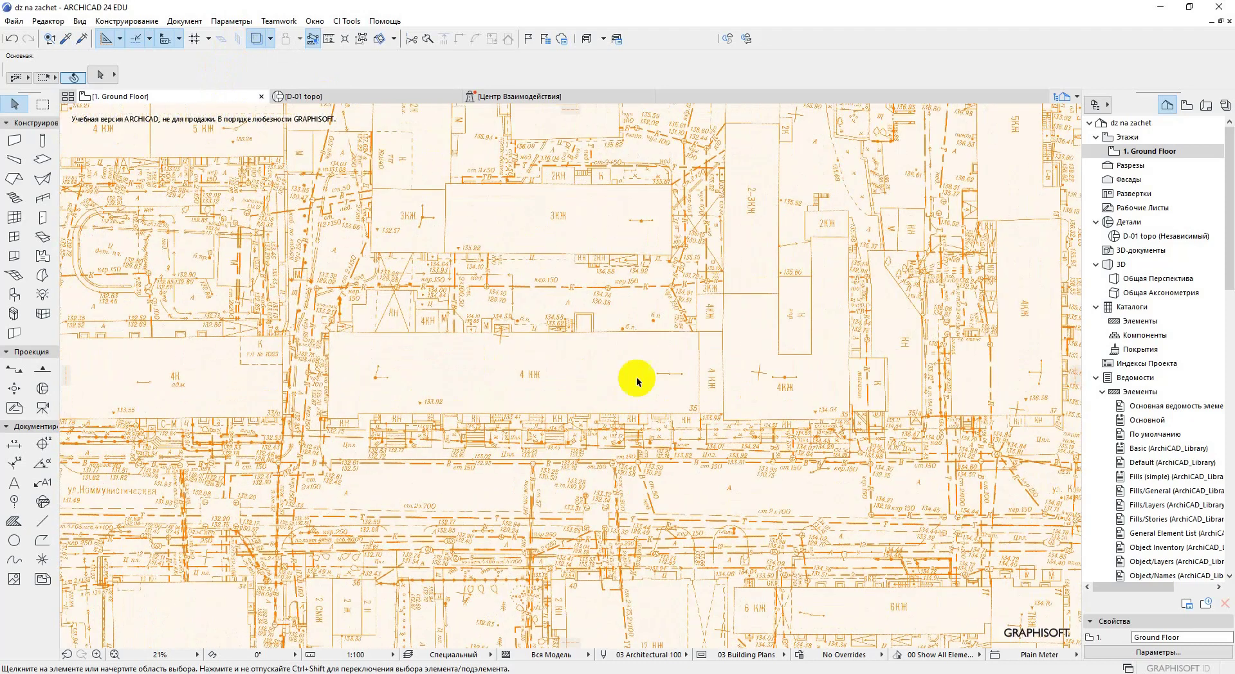
{"action": "scroll", "coordinate": [383, 361], "scroll_direction": "up", "scroll_amount": 2}
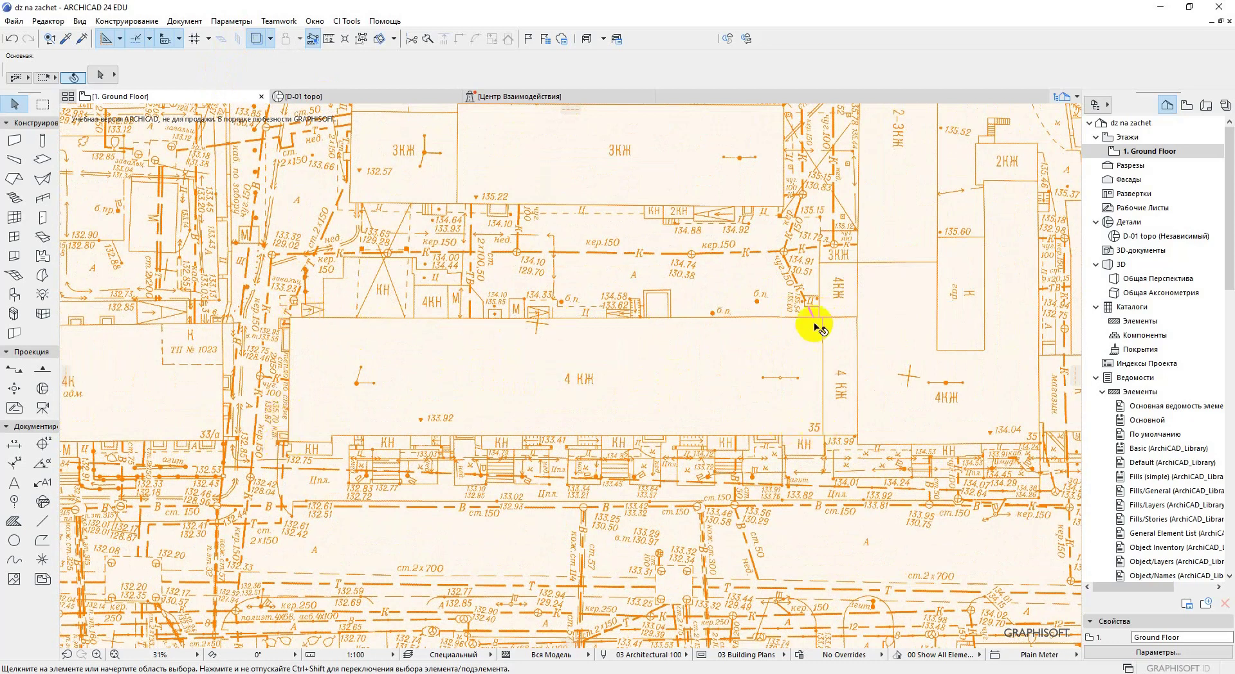
{"action": "scroll", "coordinate": [307, 474], "scroll_direction": "up", "scroll_amount": 2}
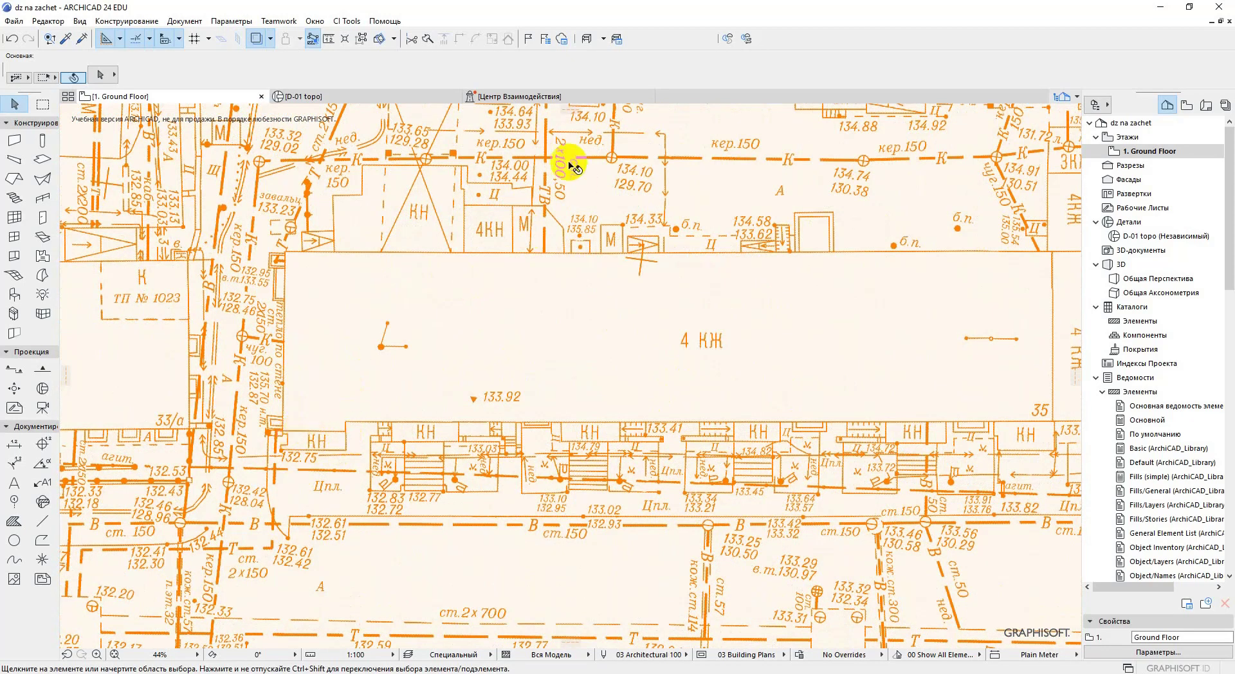
{"action": "left_click_drag", "start_coordinate": [572, 119], "coordinate": [582, 649]}
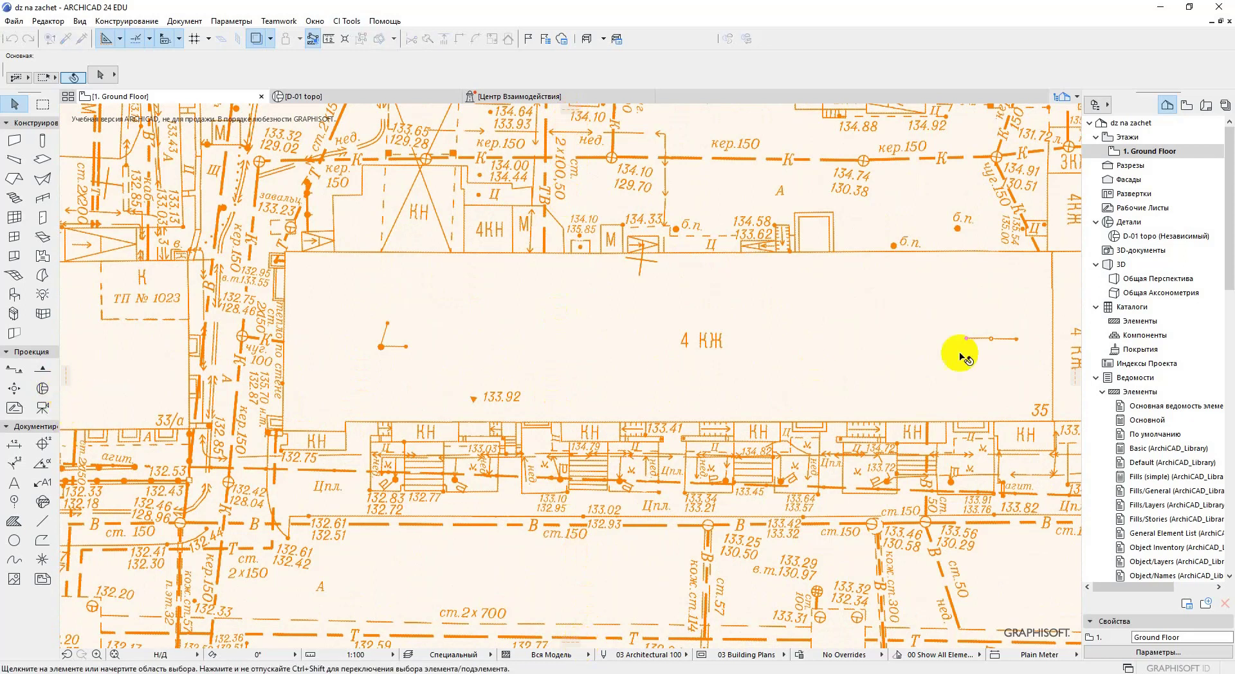
{"action": "left_click_drag", "start_coordinate": [1080, 375], "coordinate": [1081, 376]}
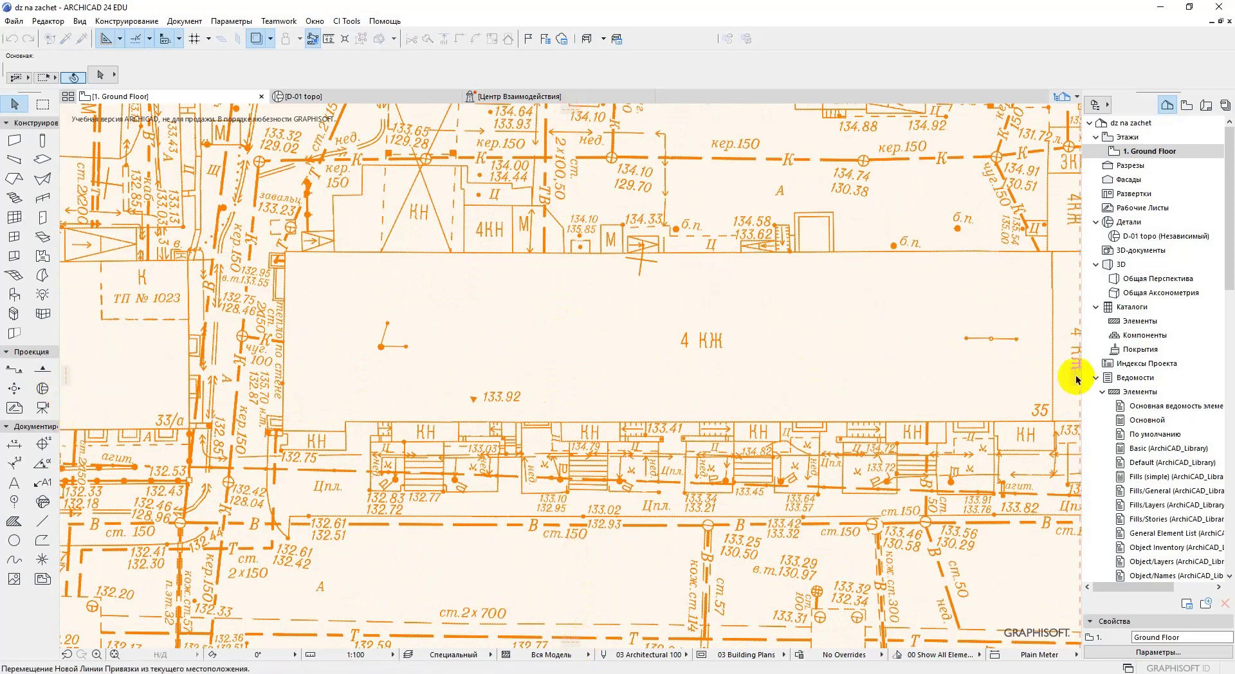
{"action": "left_click_drag", "start_coordinate": [1078, 379], "coordinate": [1077, 379]}
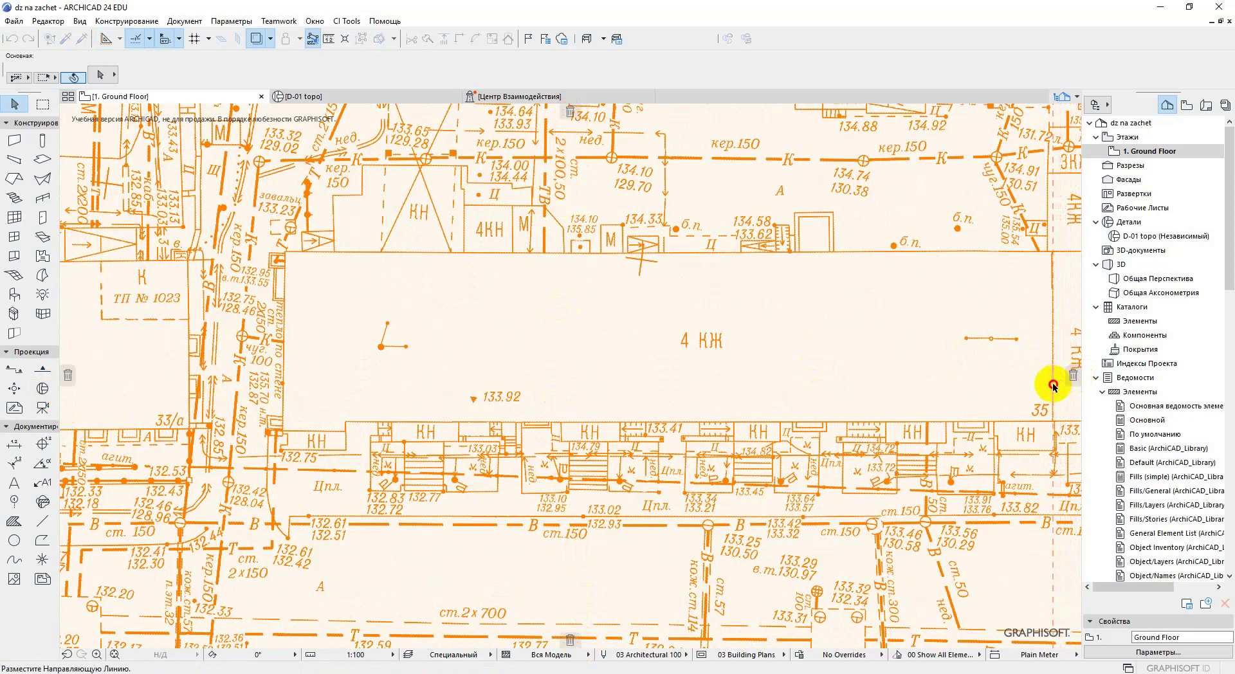
{"action": "left_click", "coordinate": [1053, 386]}
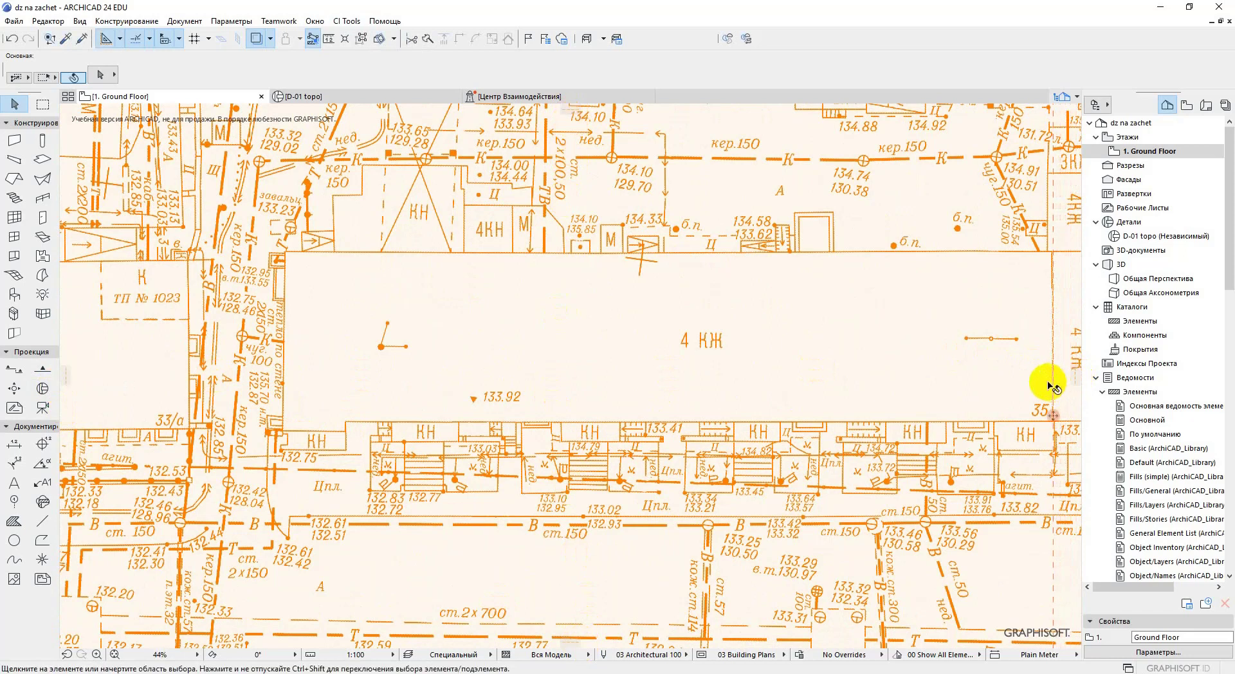
{"action": "left_click", "coordinate": [1075, 379]}
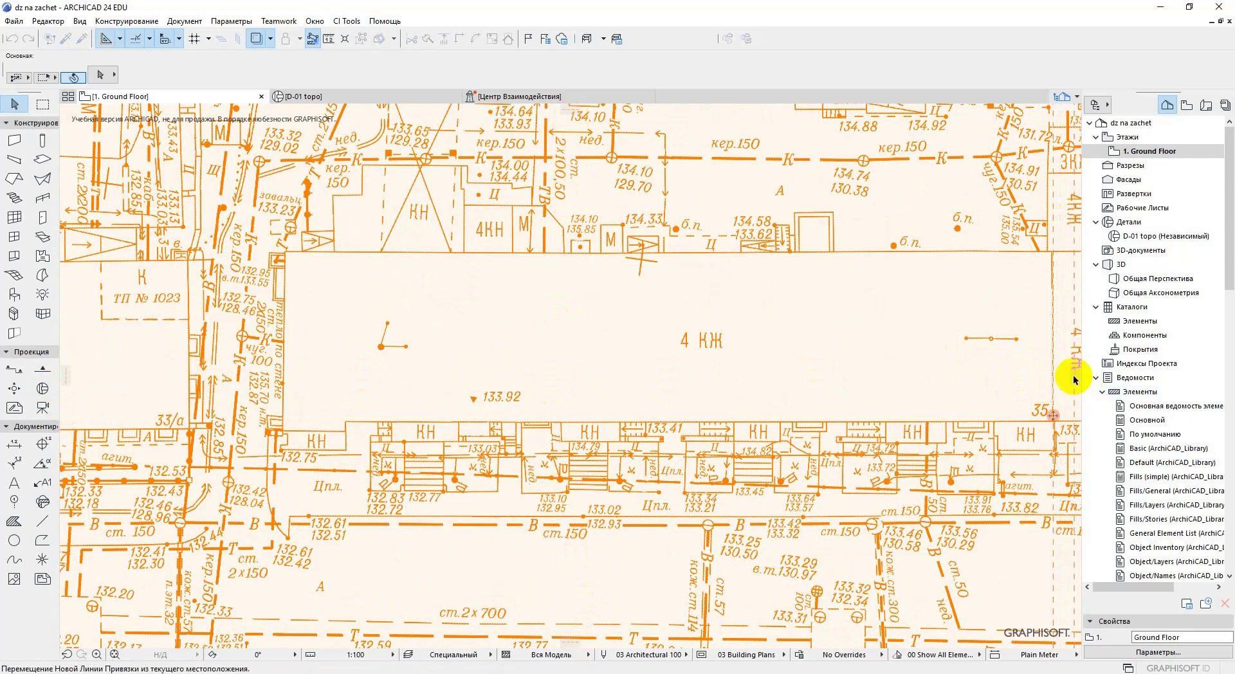
{"action": "key", "text": "Escape"}
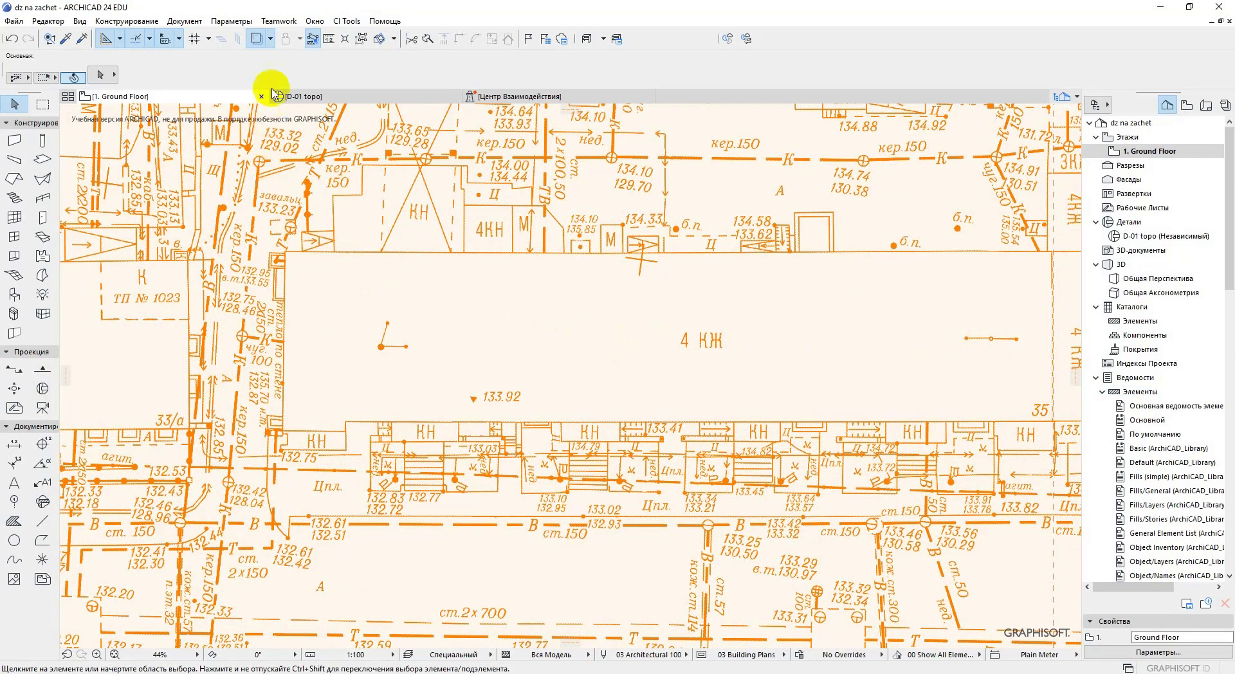
Recolour the trace reference to blue (R:0 G:0 B:255) and fade its intensity to about half
{"action": "left_click", "coordinate": [270, 38]}
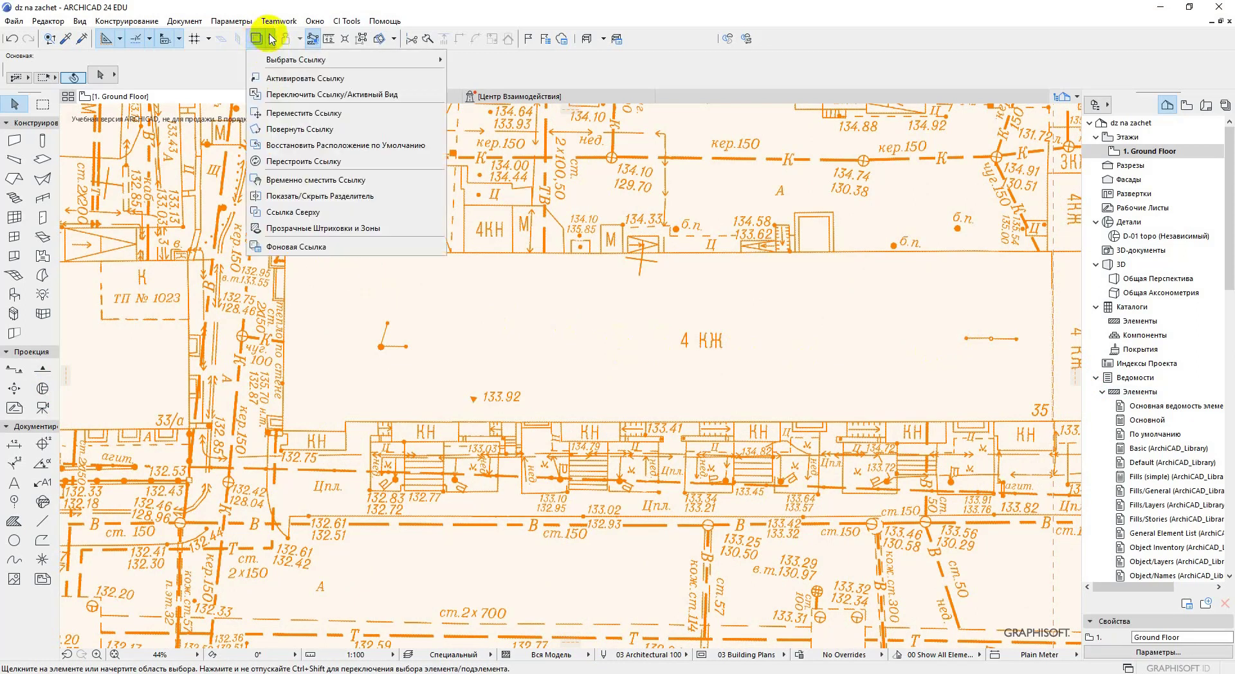
{"action": "left_click", "coordinate": [303, 246]}
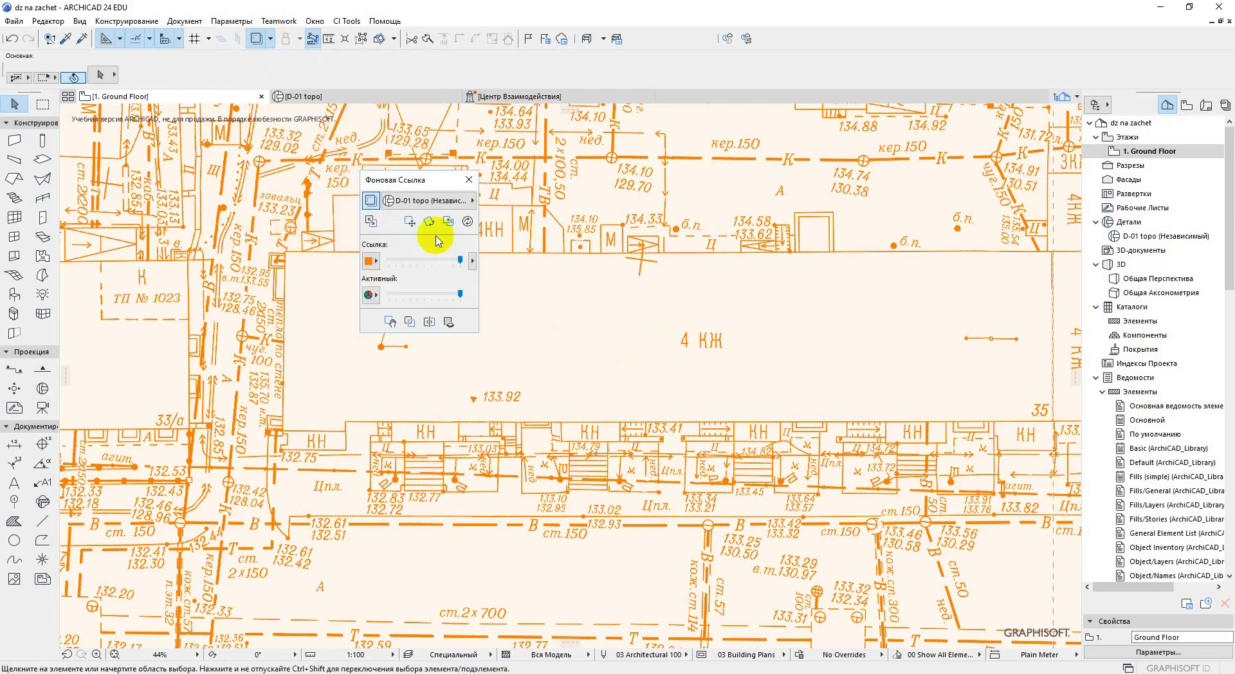
{"action": "left_click", "coordinate": [376, 262]}
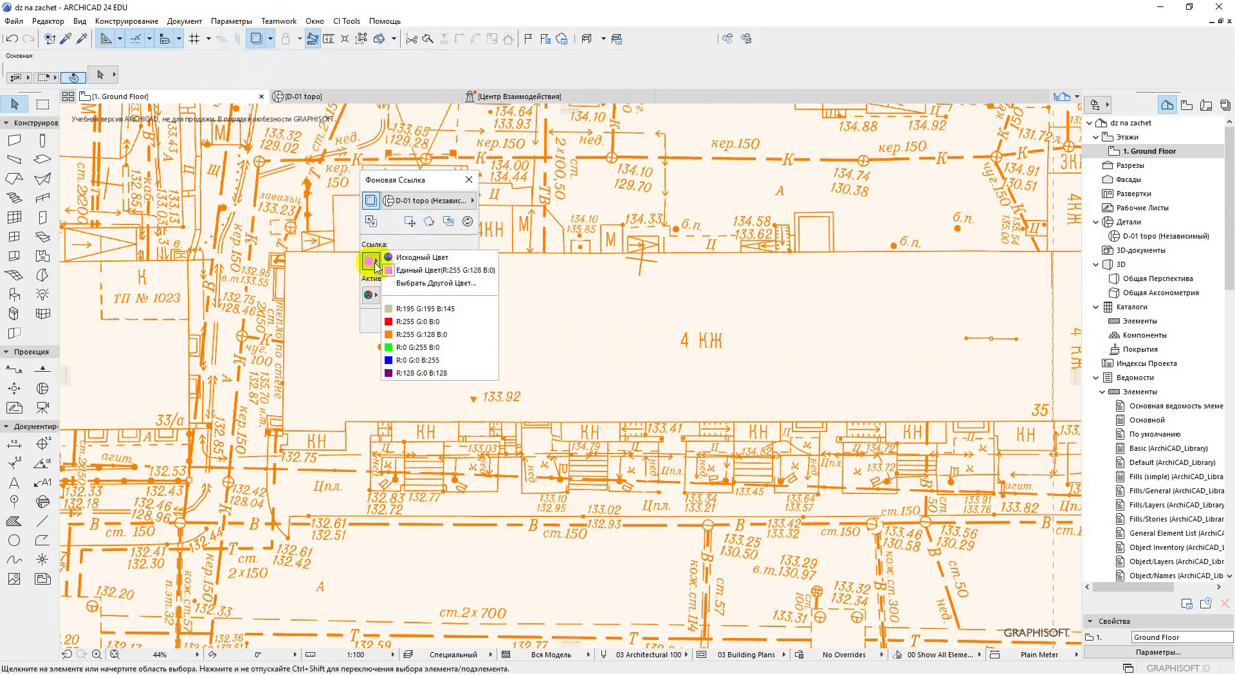
{"action": "left_click", "coordinate": [418, 360]}
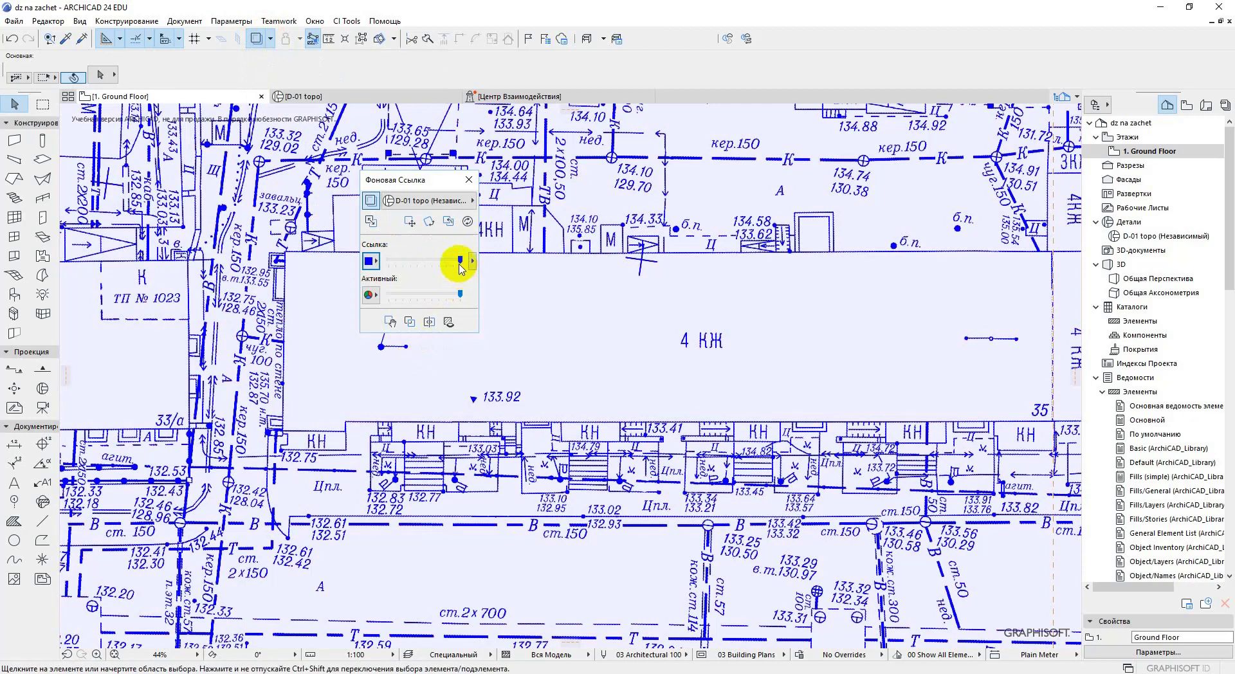
{"action": "left_click_drag", "start_coordinate": [461, 264], "coordinate": [427, 261]}
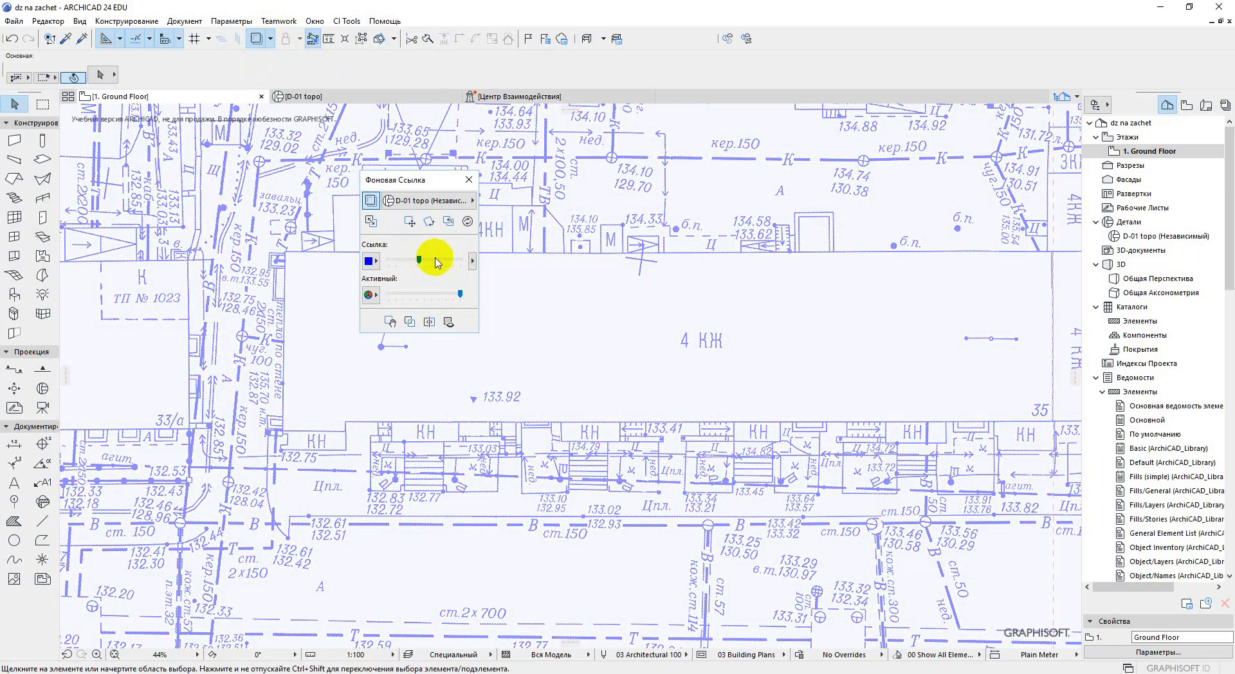
{"action": "left_click", "coordinate": [469, 181]}
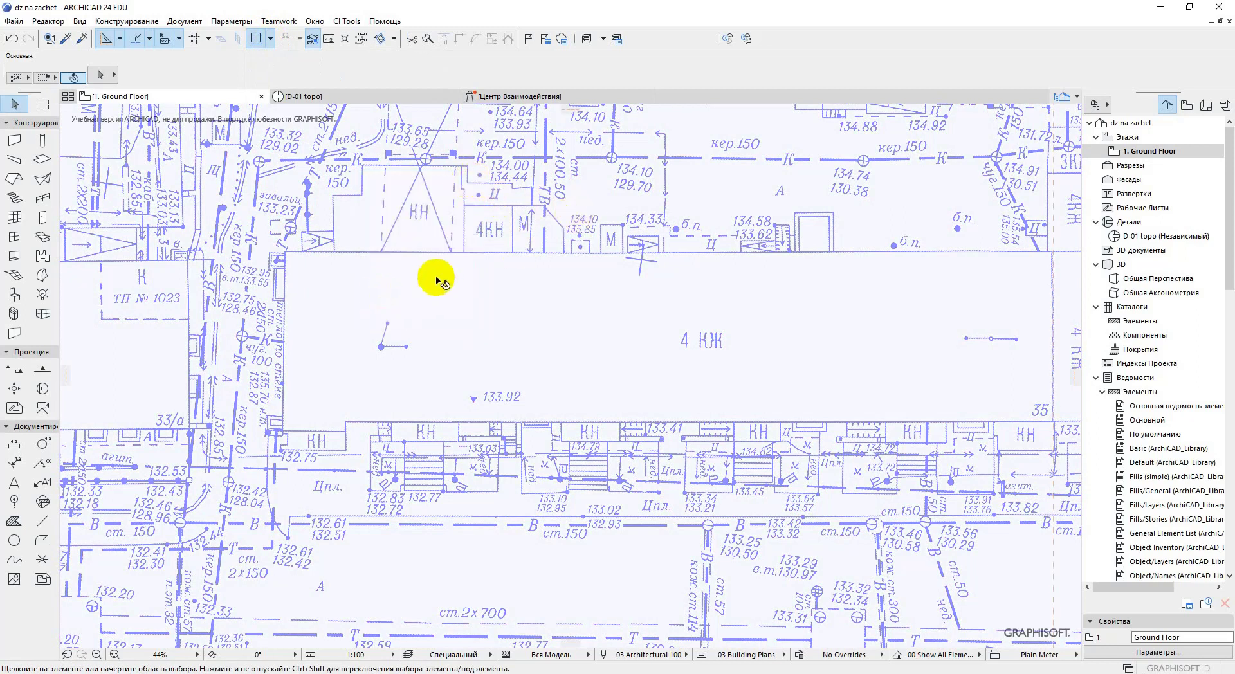
Place horizontal guide lines along the upper and lower long edges of the 4 КЖ building
{"action": "left_click_drag", "start_coordinate": [559, 186], "coordinate": [552, 239]}
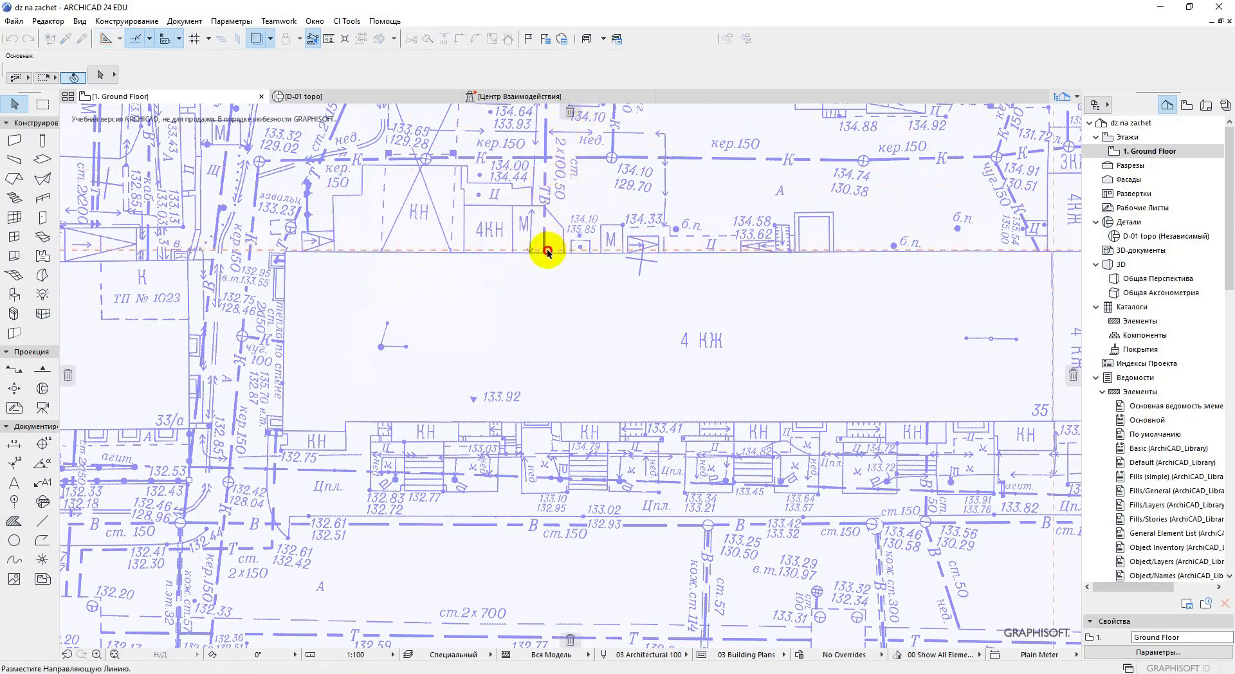
{"action": "left_click_drag", "start_coordinate": [545, 253], "coordinate": [539, 253]}
{"action": "left_click_drag", "start_coordinate": [566, 648], "coordinate": [554, 425]}
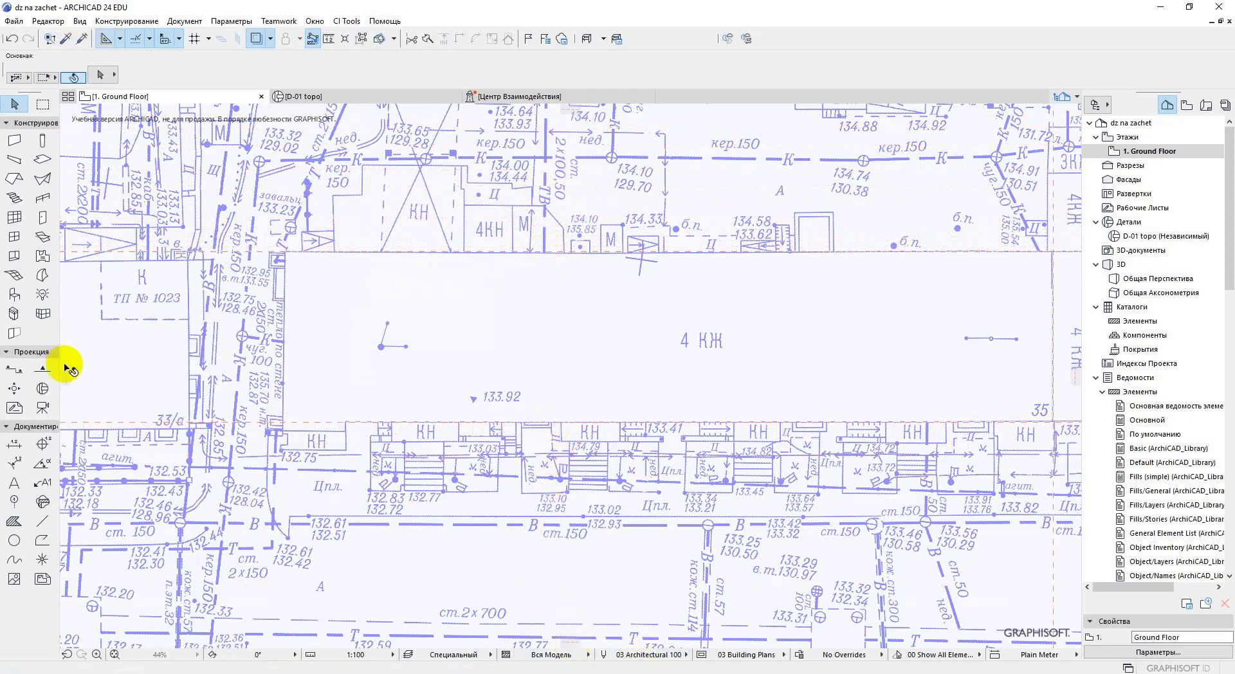
Place vertical guide lines on the building's left edge and lower-left step, and a horizontal one slightly below its lower edge
{"action": "left_click_drag", "start_coordinate": [63, 373], "coordinate": [282, 395]}
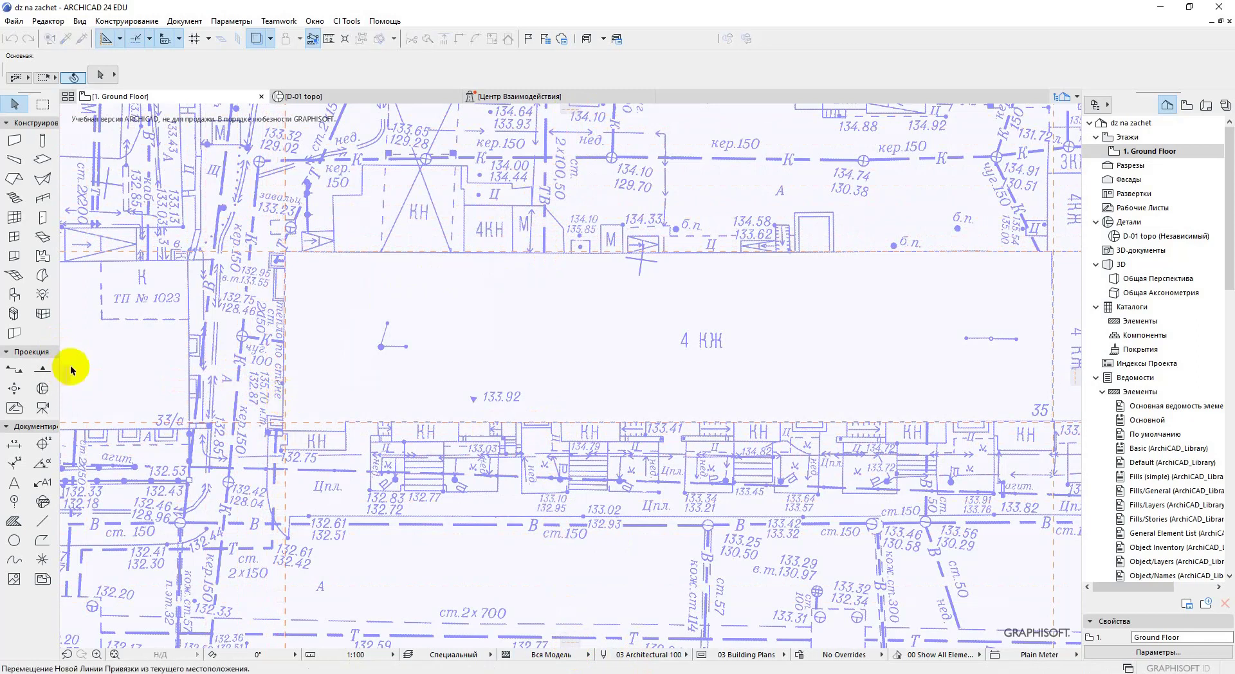
{"action": "left_click_drag", "start_coordinate": [69, 373], "coordinate": [344, 469]}
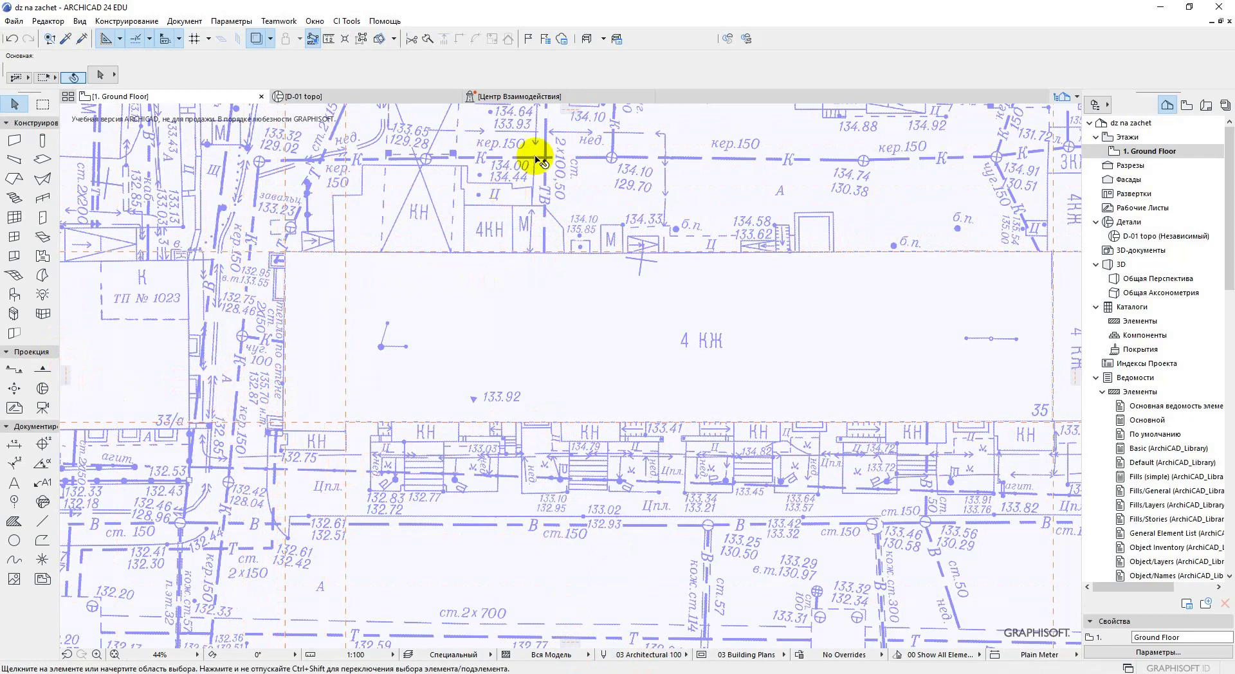
{"action": "left_click_drag", "start_coordinate": [567, 118], "coordinate": [312, 431]}
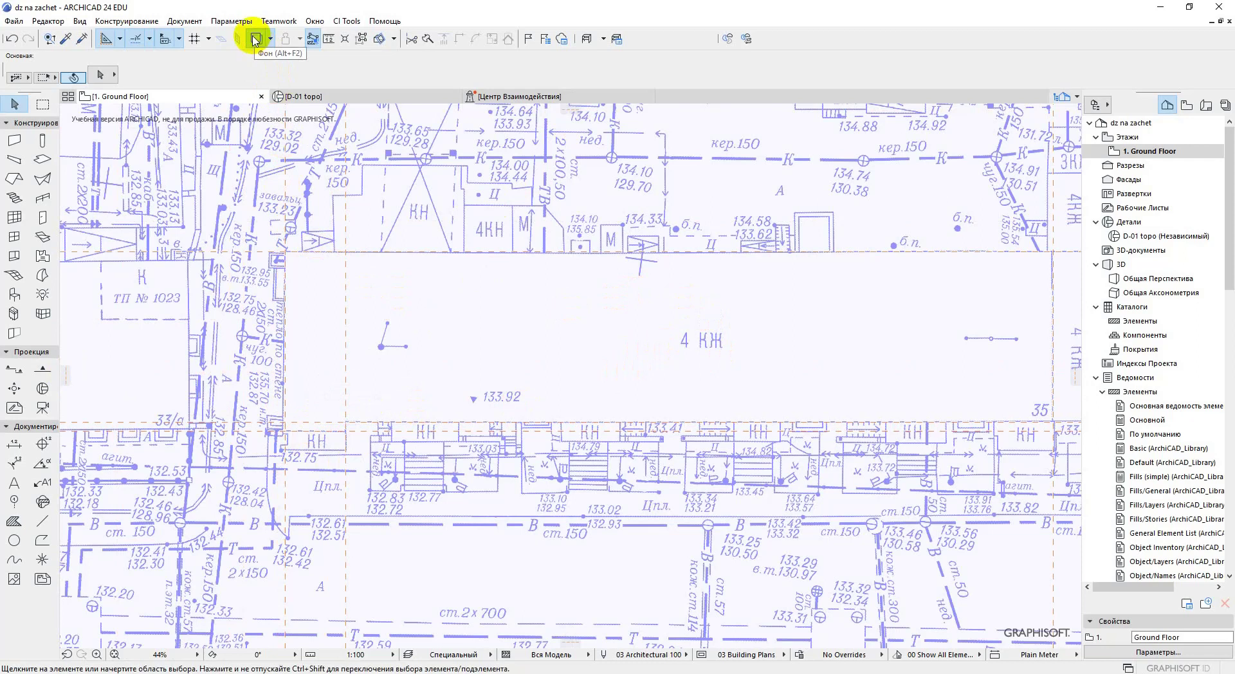
Hide the trace reference and draw a vertical grid axis along the guide line at the building's left edge
{"action": "left_click", "coordinate": [254, 38]}
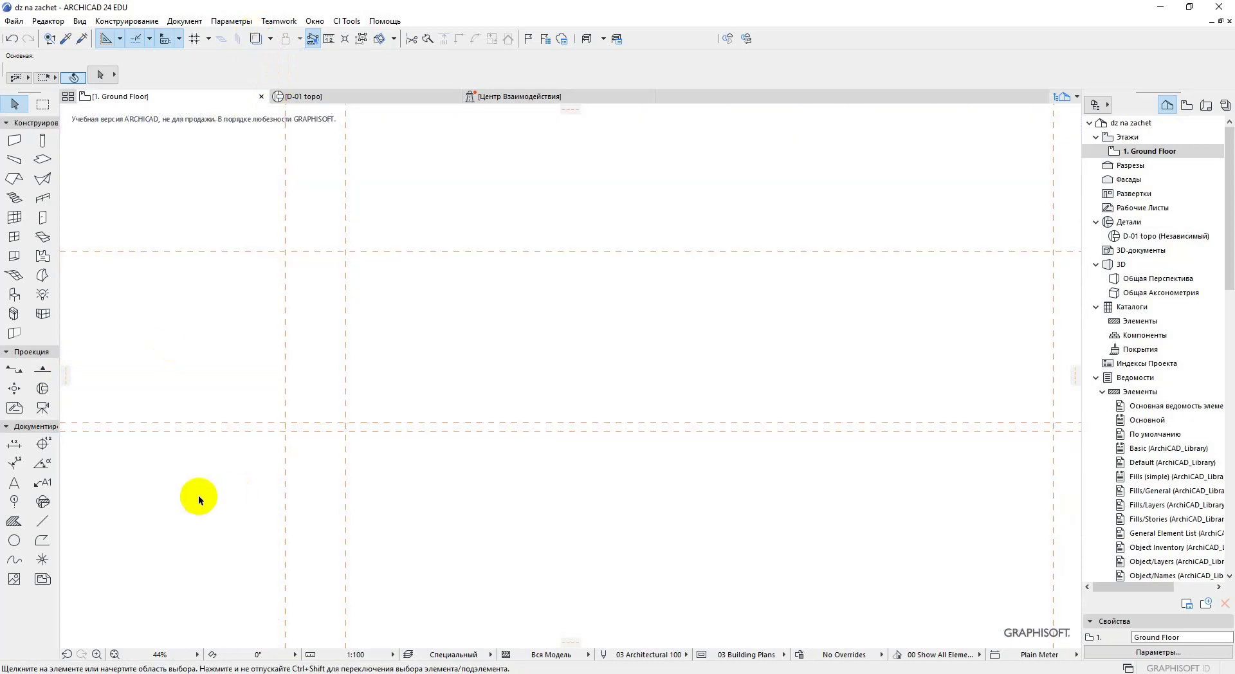
{"action": "left_click", "coordinate": [14, 501]}
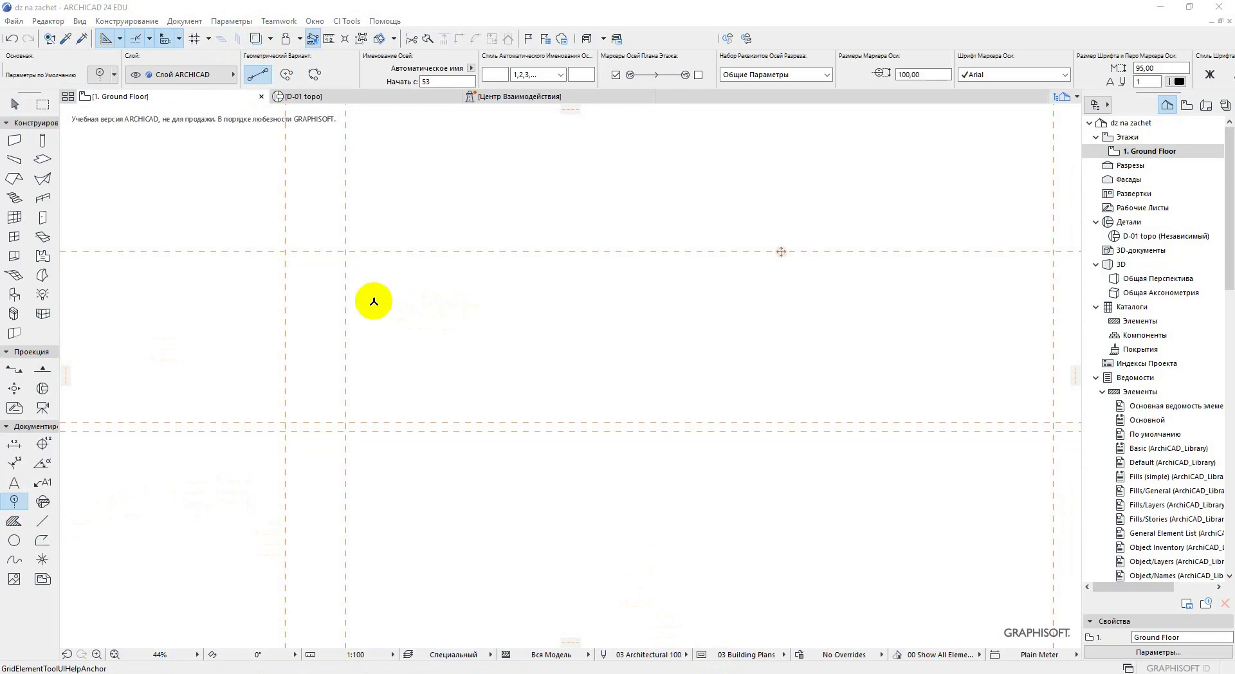
{"action": "left_click", "coordinate": [285, 229]}
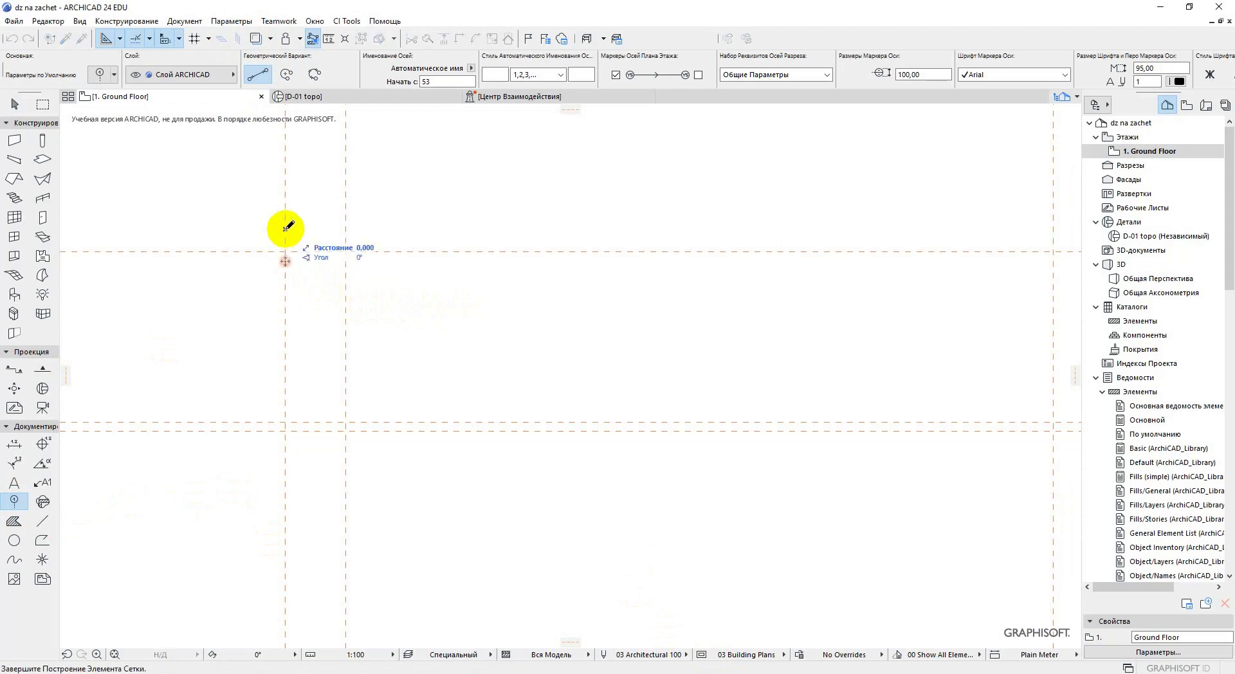
{"action": "left_click", "coordinate": [286, 465]}
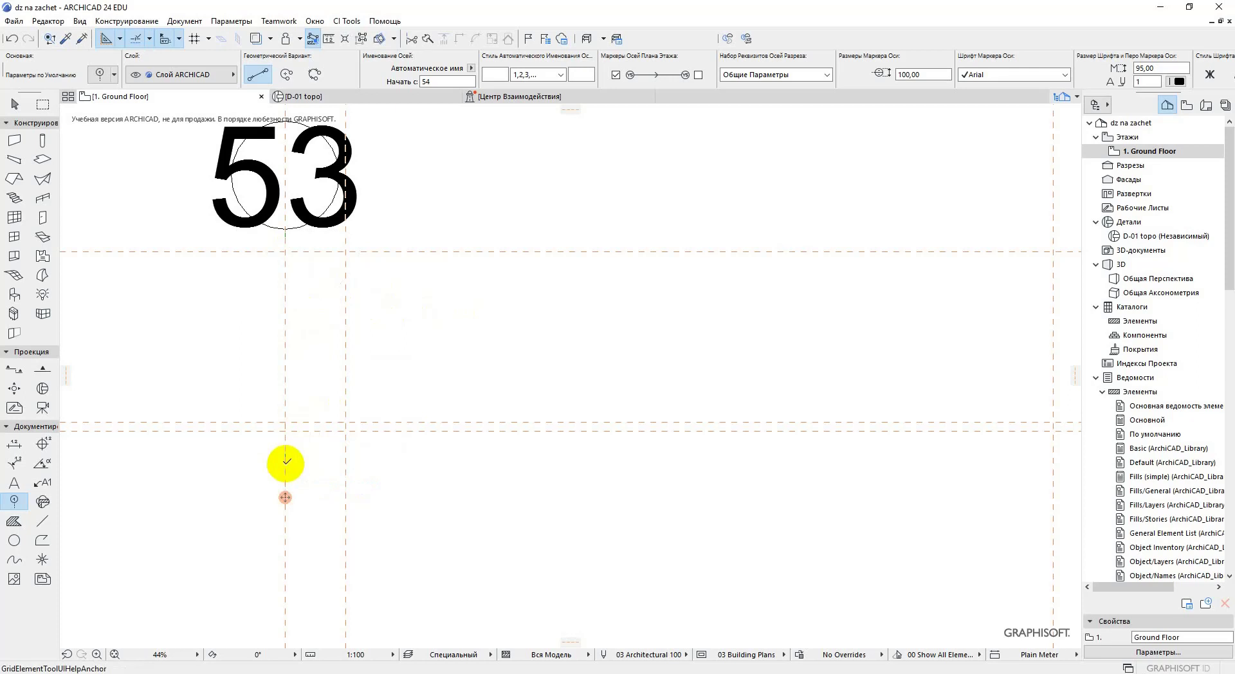
Draw a horizontal grid axis from right to left along the guide line at the building's upper edge
{"action": "scroll", "coordinate": [586, 432], "scroll_direction": "down", "scroll_amount": 1}
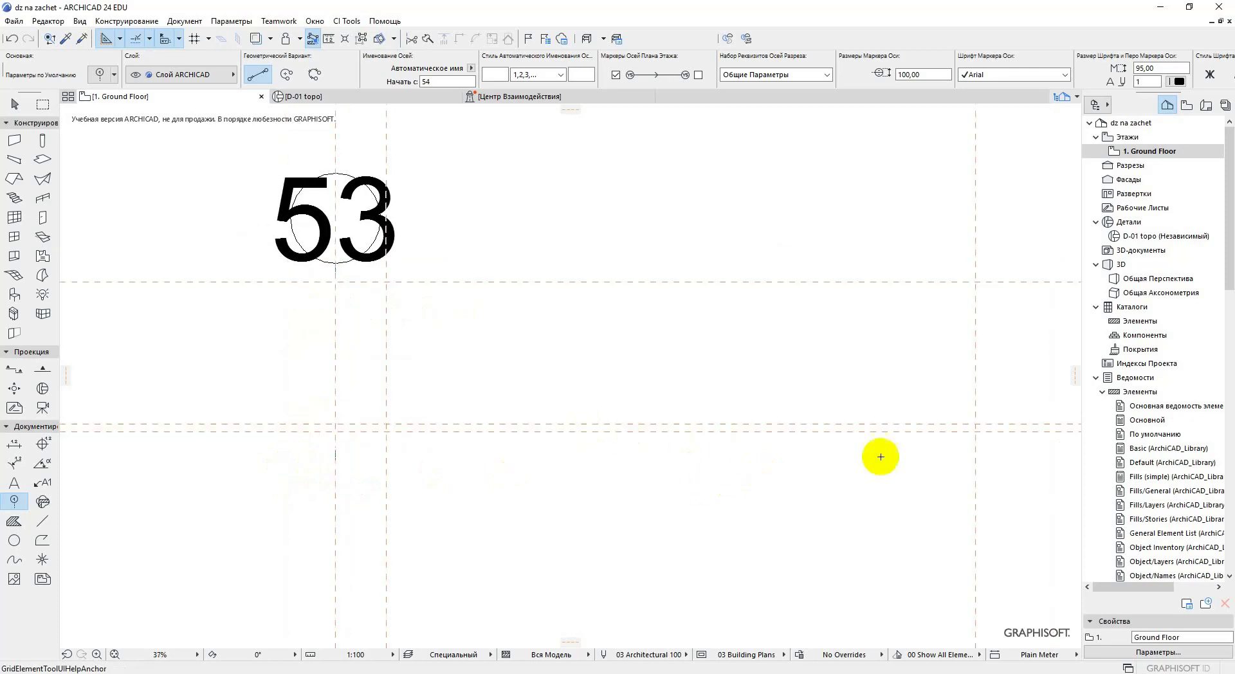
{"action": "left_click", "coordinate": [1007, 283]}
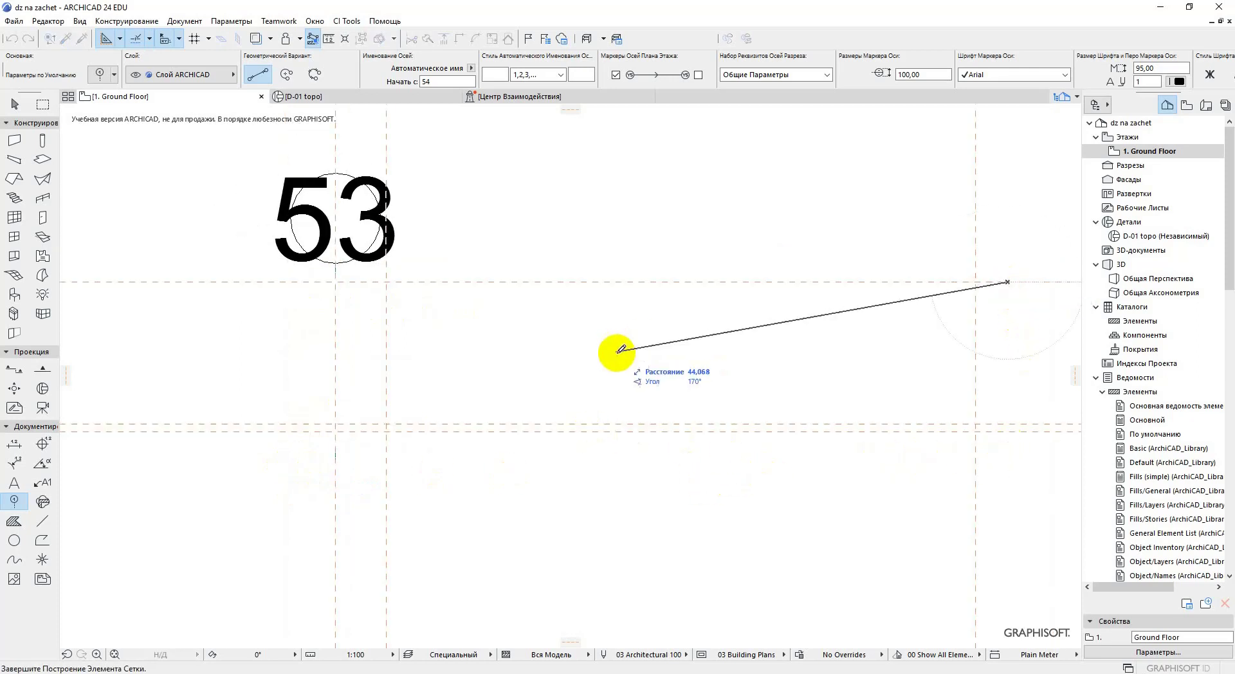
{"action": "left_click", "coordinate": [283, 281]}
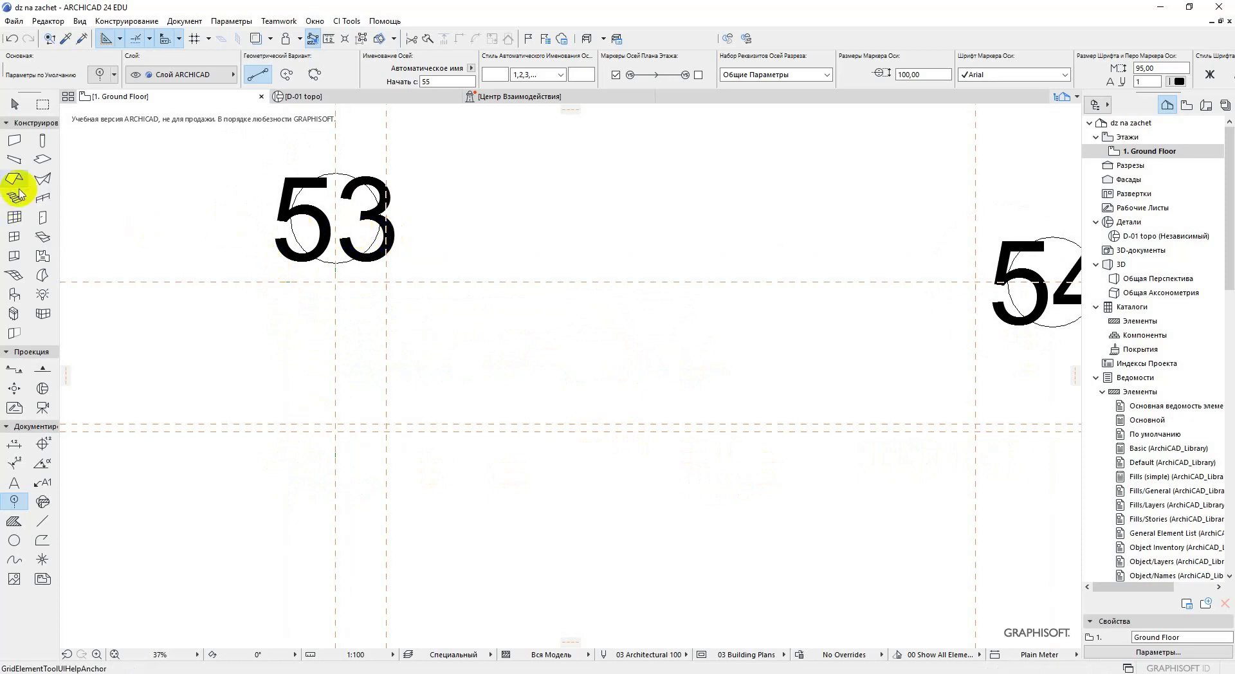
Select both the vertical and the horizontal grid axis and set their marker size to 20
{"action": "left_click", "coordinate": [14, 104]}
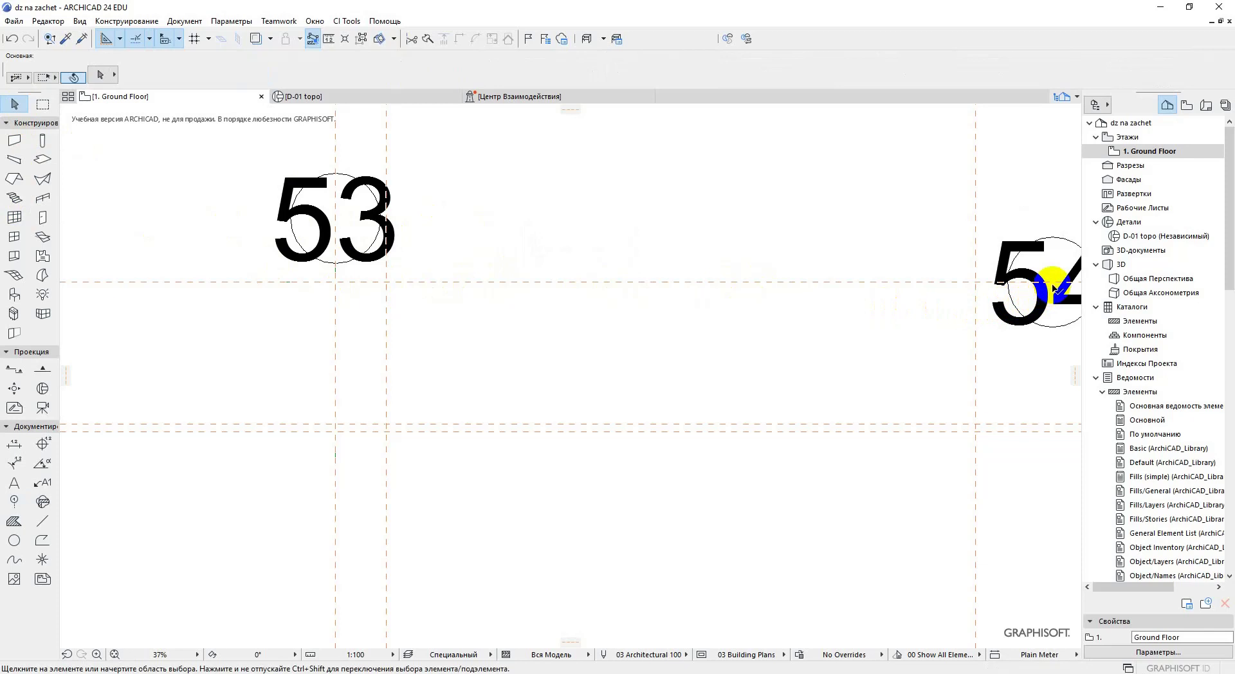
{"action": "left_click", "coordinate": [1054, 288]}
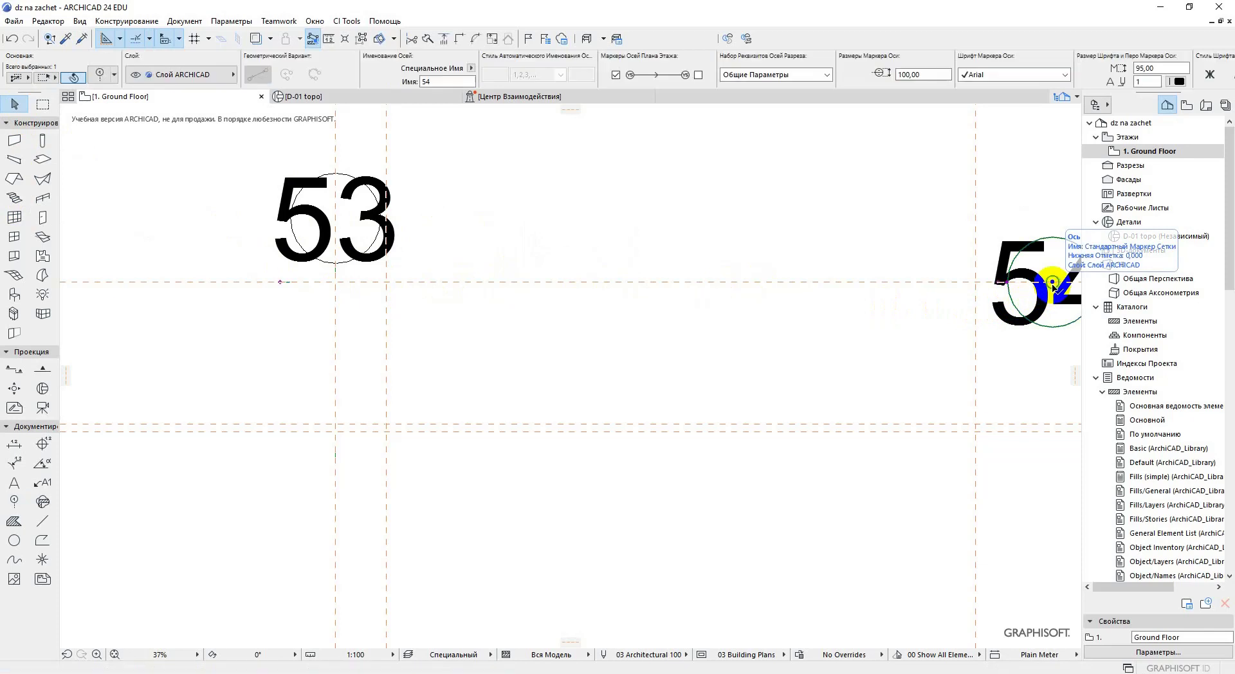
{"action": "left_click_drag", "start_coordinate": [1055, 287], "coordinate": [1056, 287]}
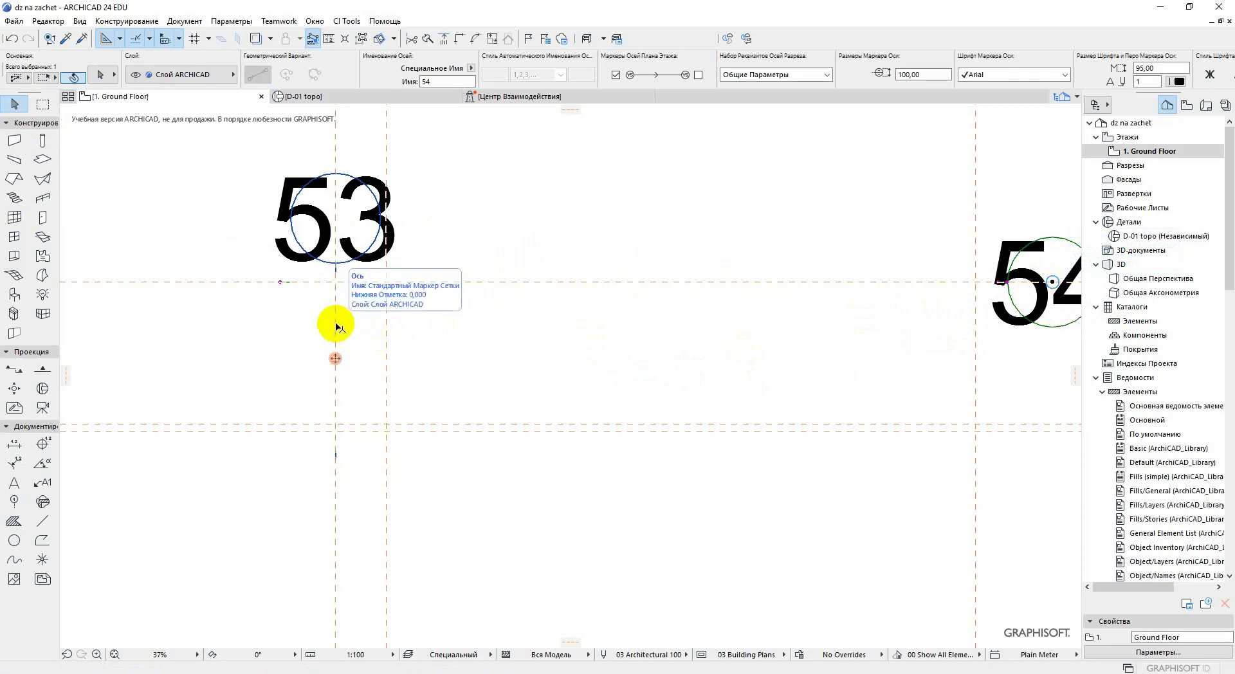
{"action": "left_click", "coordinate": [336, 326], "text": "shift"}
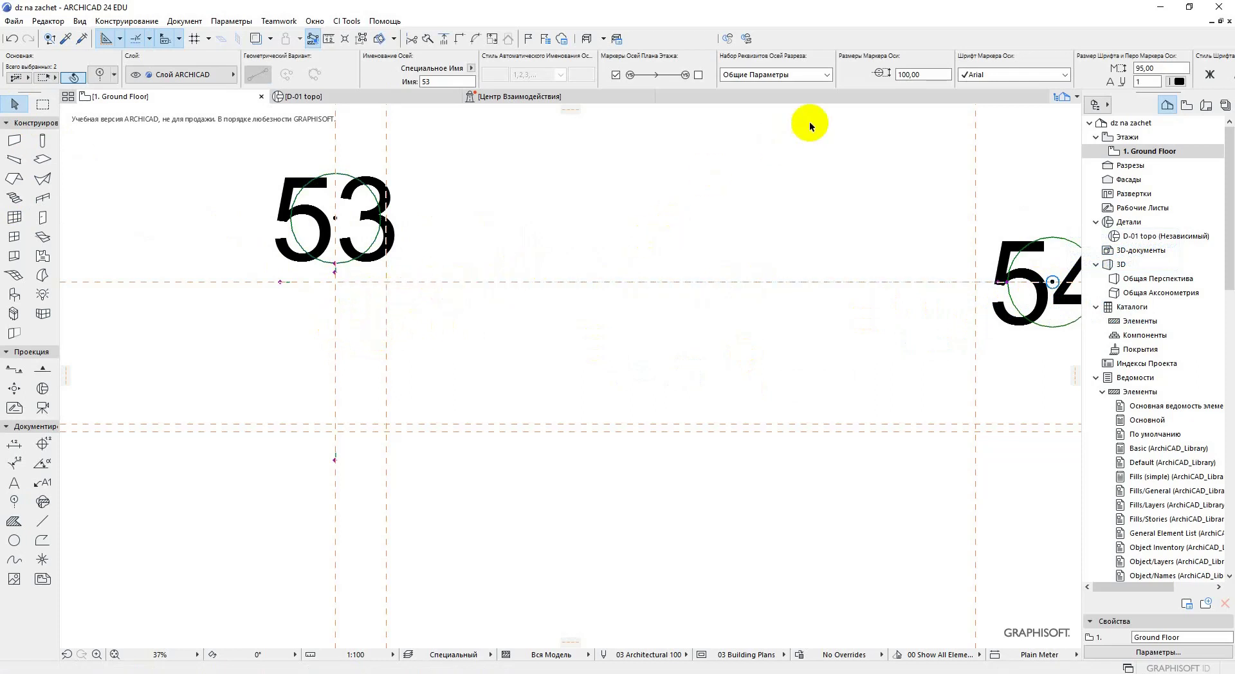
{"action": "left_click", "coordinate": [920, 75]}
{"action": "type", "text": "20,00"}
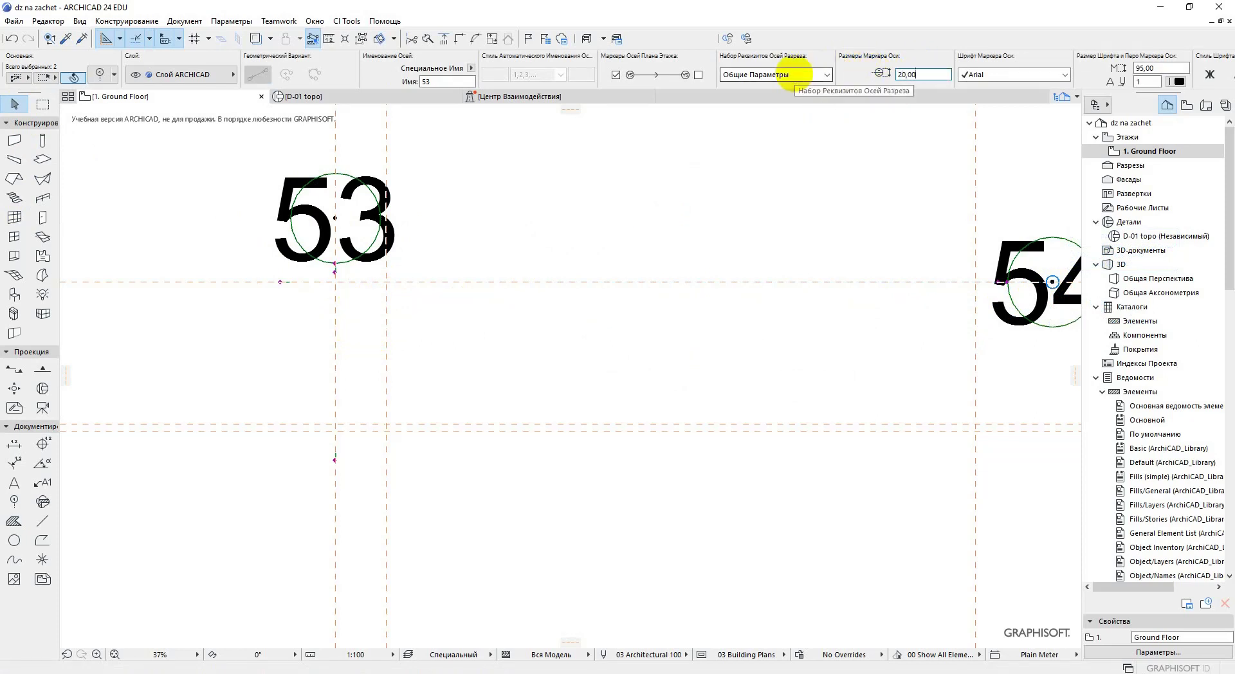
{"action": "key", "text": "Return"}
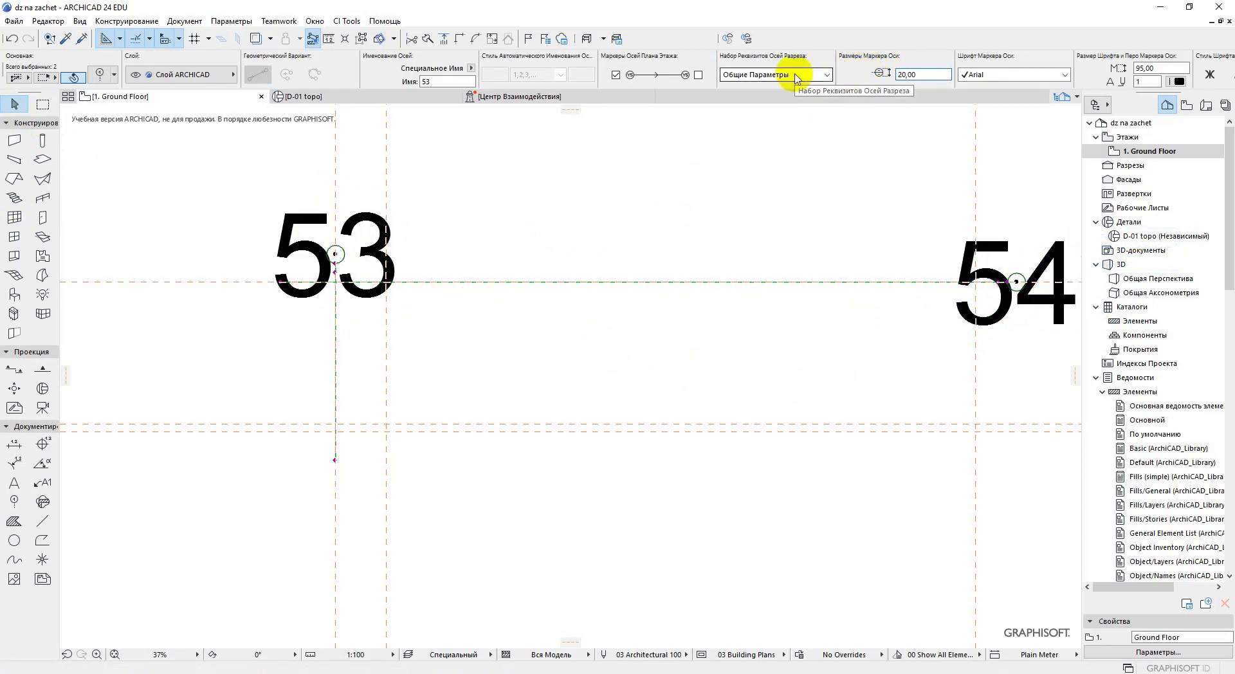
Set the marker text size of the two selected grid axes to 17 and clear the selection
{"action": "left_click", "coordinate": [1158, 68]}
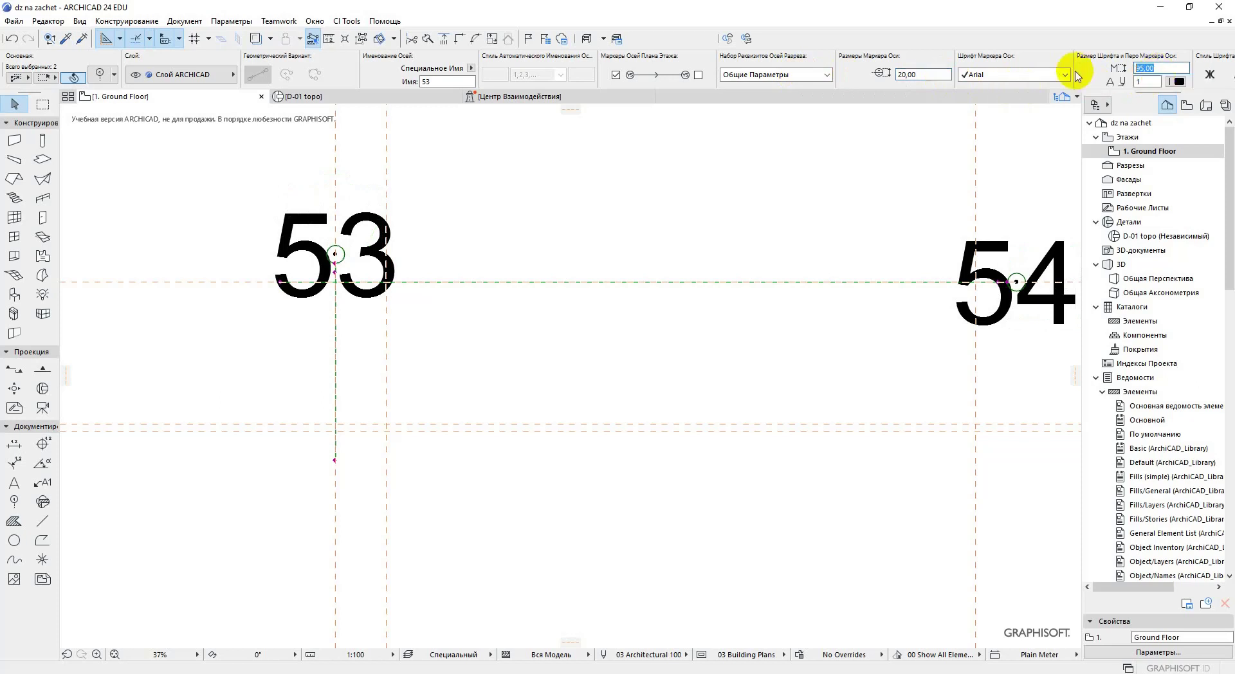
{"action": "type", "text": "17"}
{"action": "key", "text": "Return"}
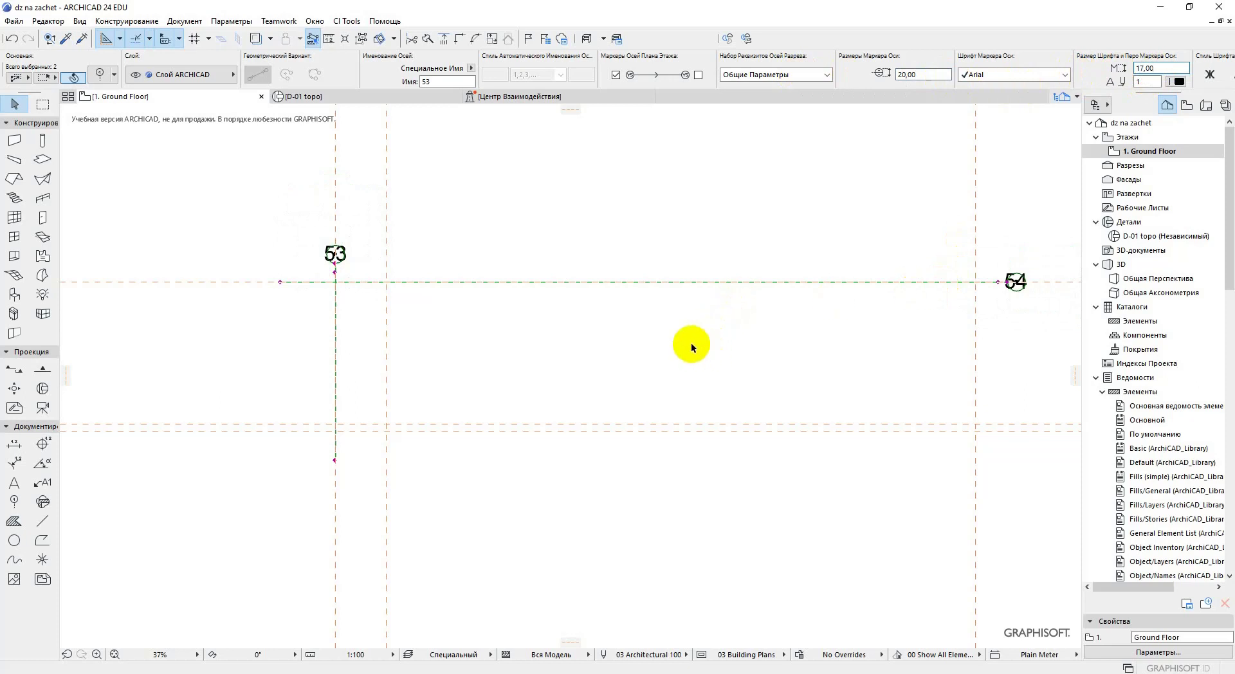
{"action": "left_click", "coordinate": [637, 367]}
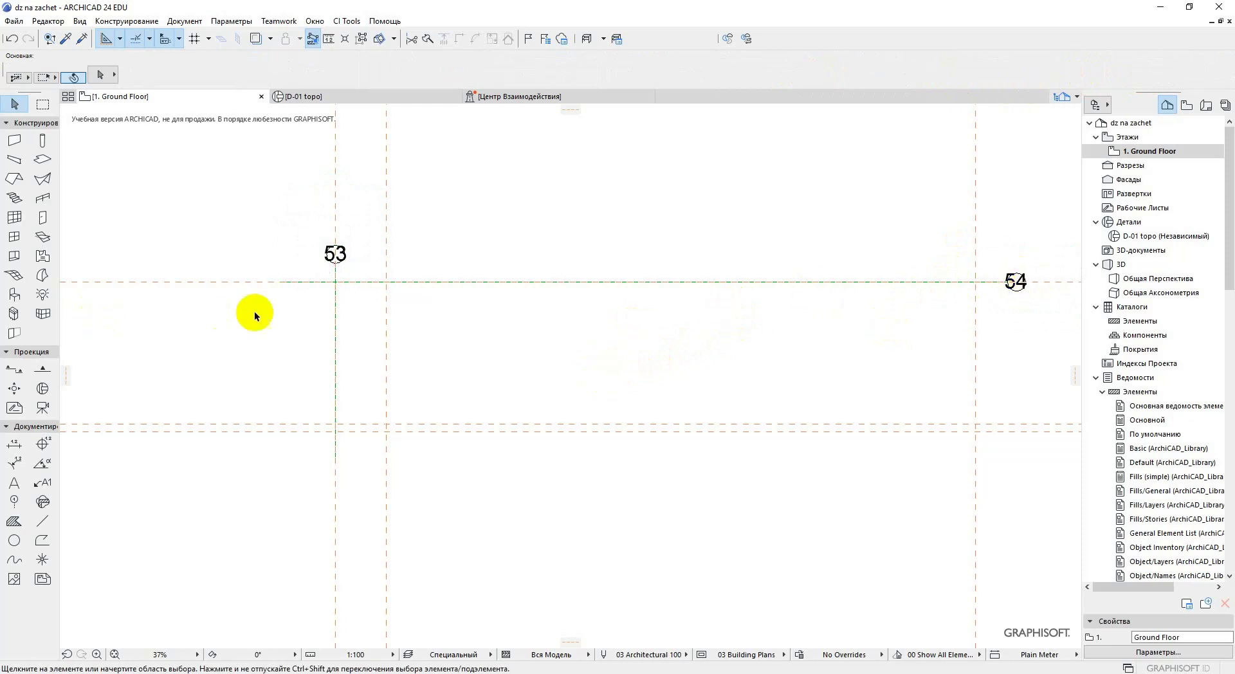
Switch the markers of both grid axes to their opposite ends, showing them only at the lower and left ends
{"action": "left_click", "coordinate": [335, 378]}
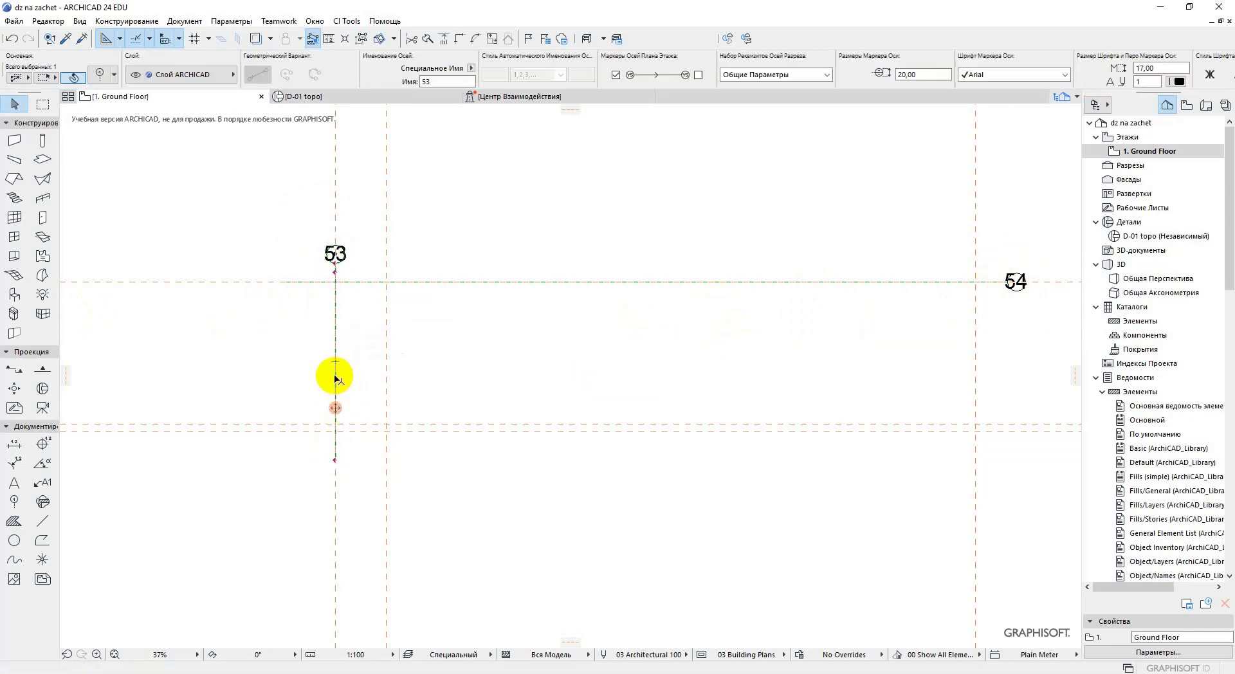
{"action": "left_click", "coordinate": [469, 283], "text": "shift"}
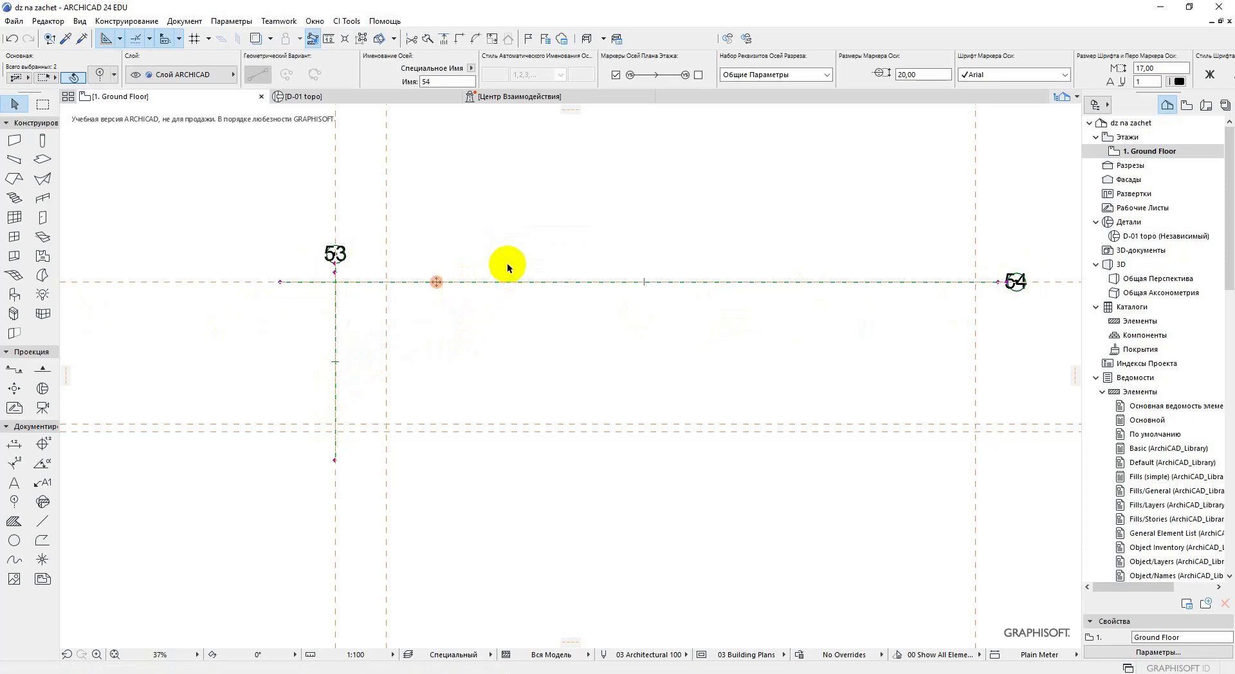
{"action": "left_click", "coordinate": [698, 75]}
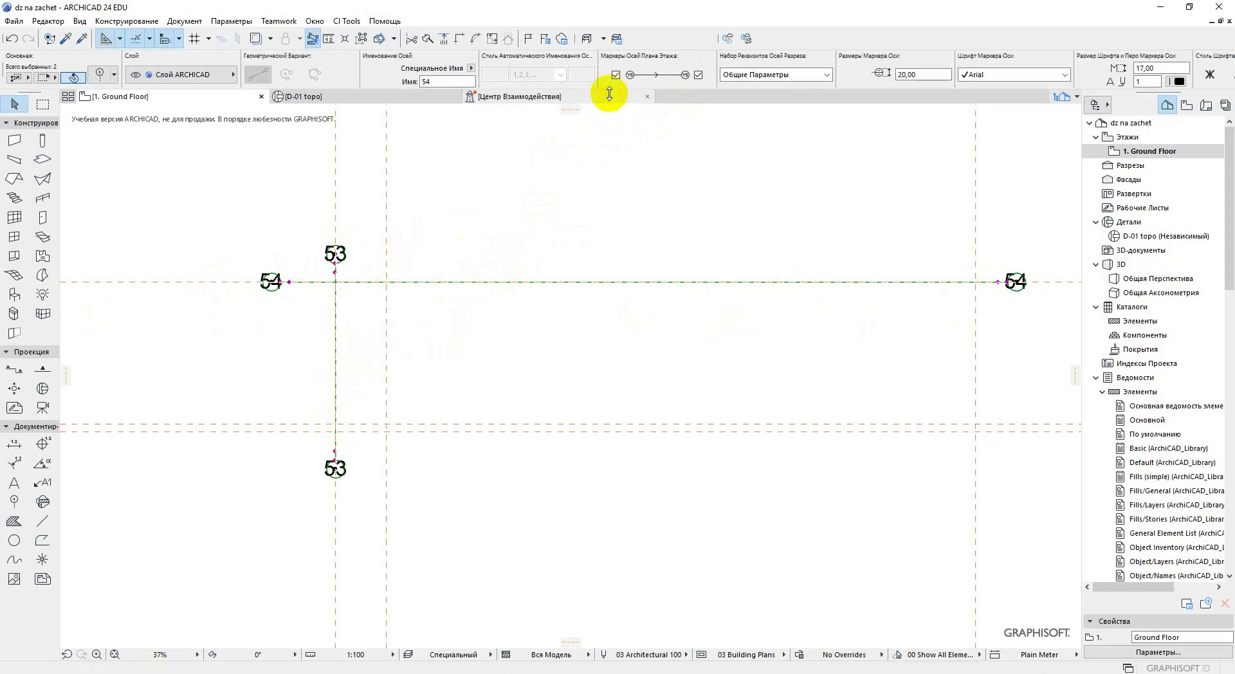
{"action": "left_click", "coordinate": [616, 75]}
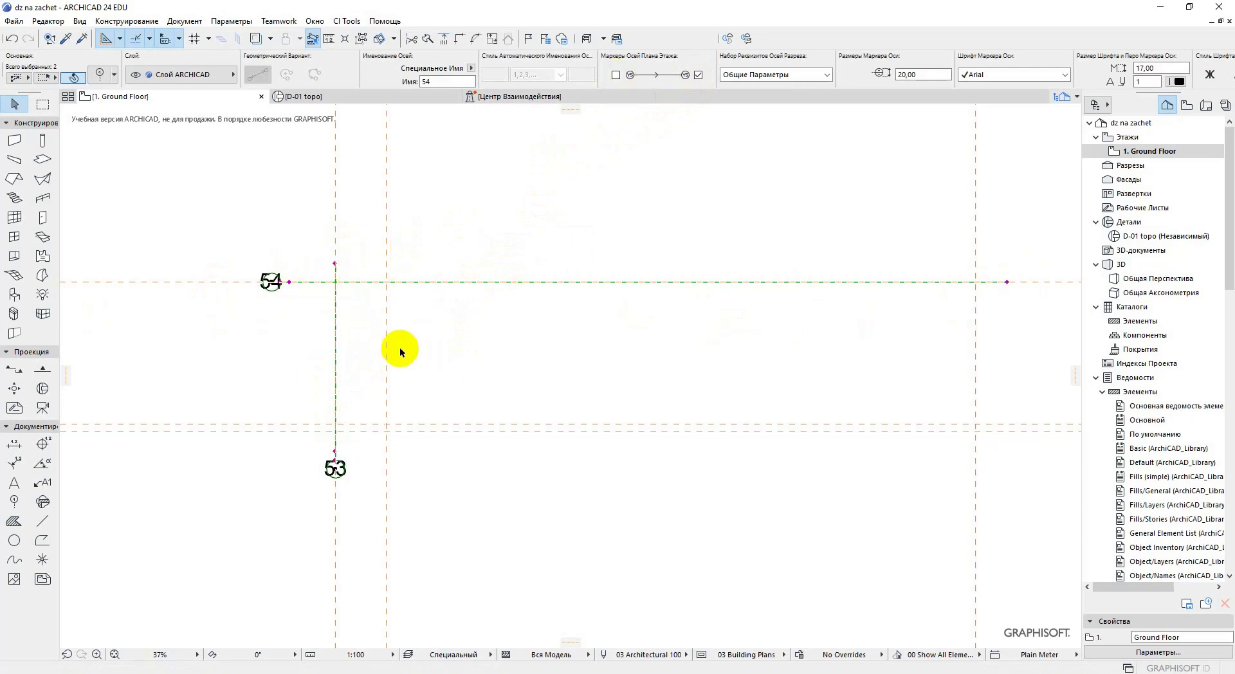
{"action": "left_click", "coordinate": [399, 346]}
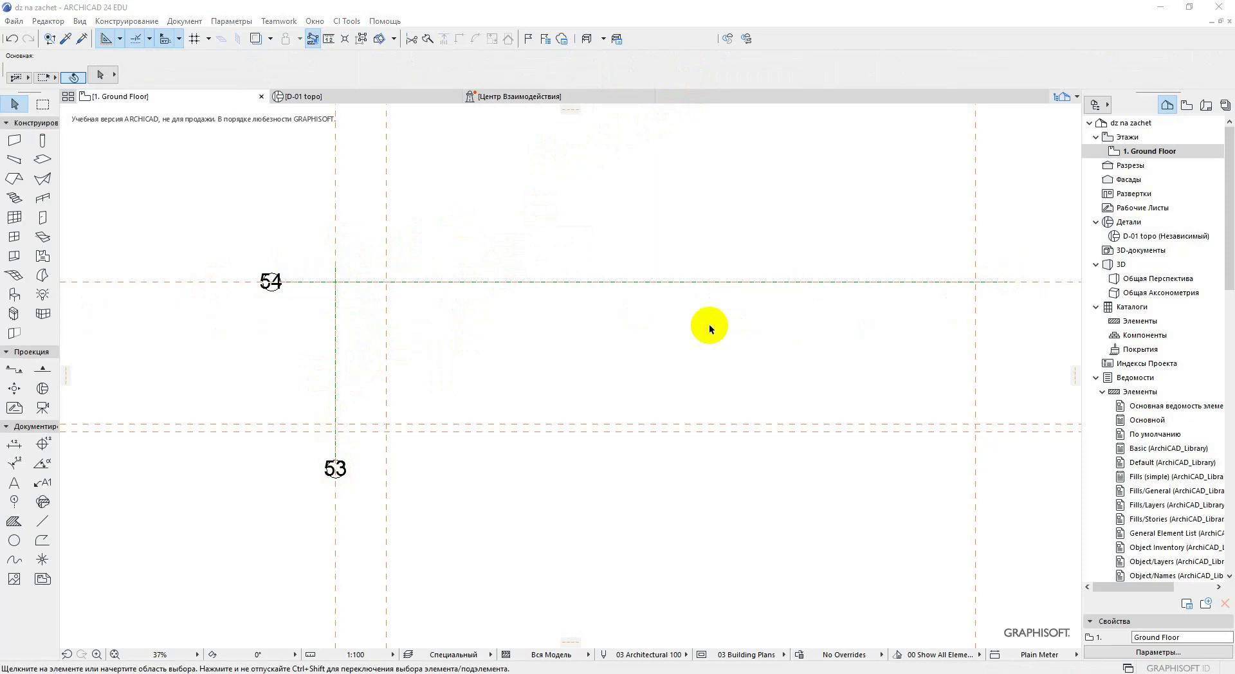
Start a multiple copy of the vertical axis and place a copy 71.1 to the right, at the building's right-edge guide line
{"action": "left_click", "coordinate": [338, 327]}
{"action": "left_click_drag", "start_coordinate": [335, 324], "coordinate": [531, 325]}
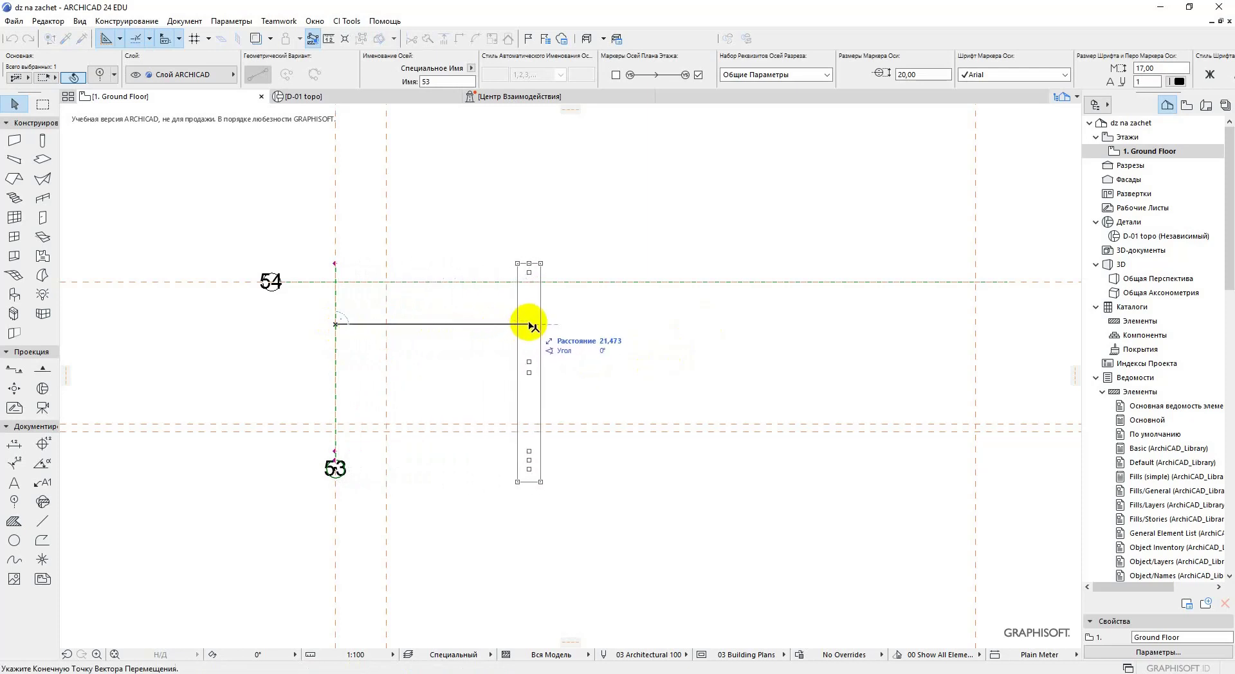
{"action": "key", "text": "ctrl"}
{"action": "left_click_drag", "start_coordinate": [531, 325], "coordinate": [540, 326]}
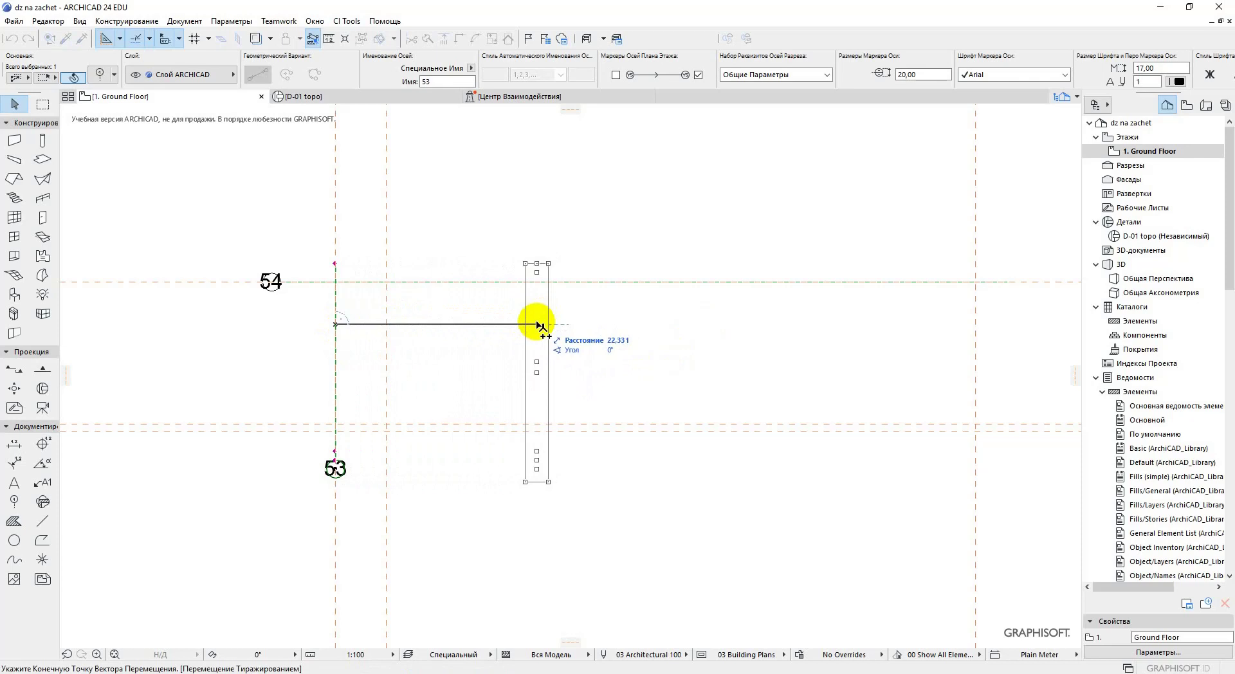
{"action": "left_click_drag", "start_coordinate": [540, 326], "coordinate": [390, 329]}
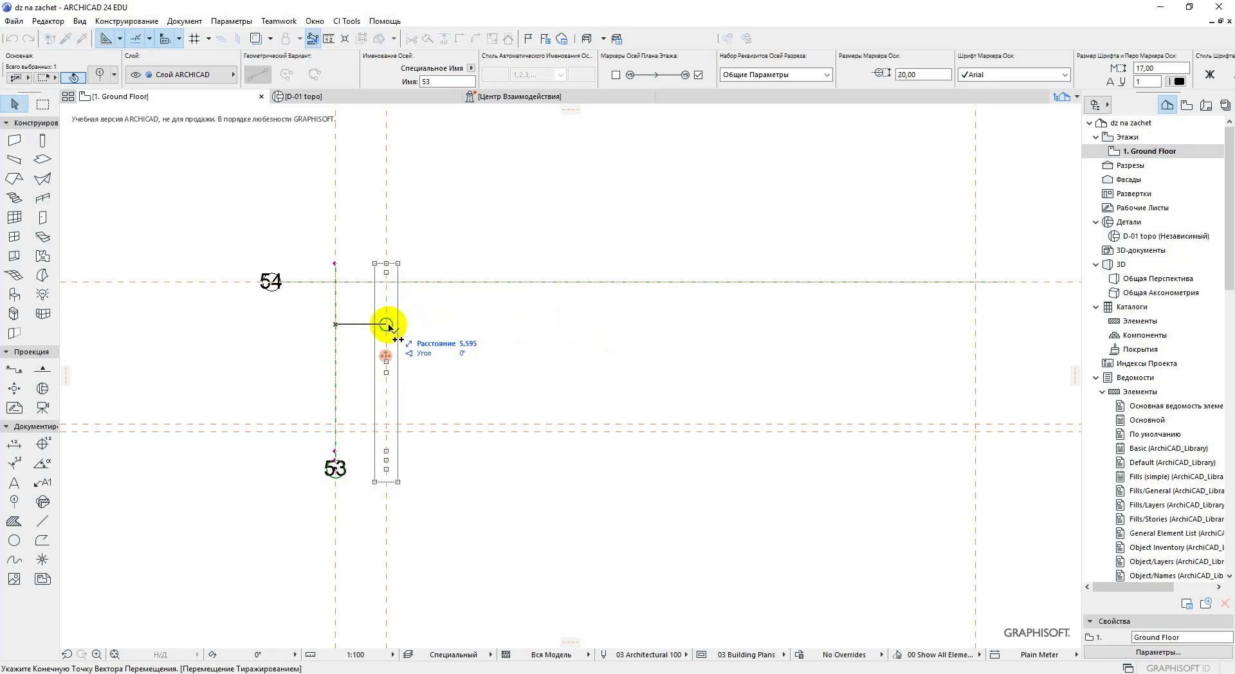
{"action": "left_click_drag", "start_coordinate": [390, 328], "coordinate": [976, 326]}
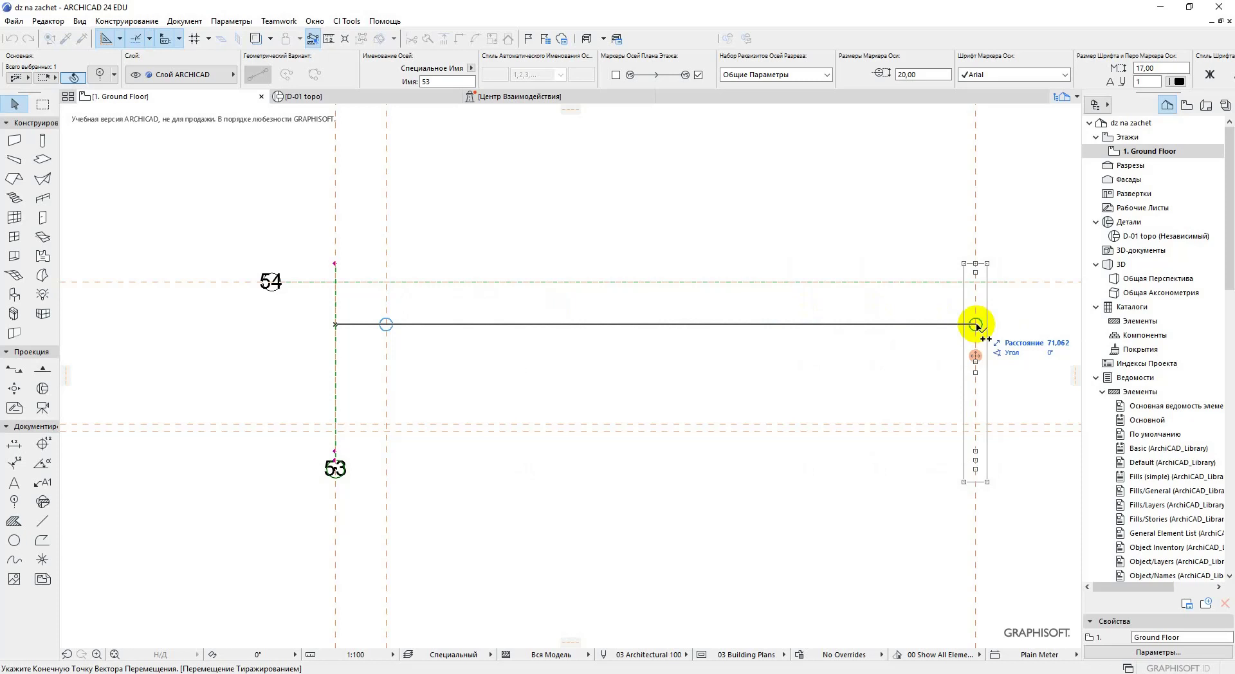
{"action": "type", "text": "71"}
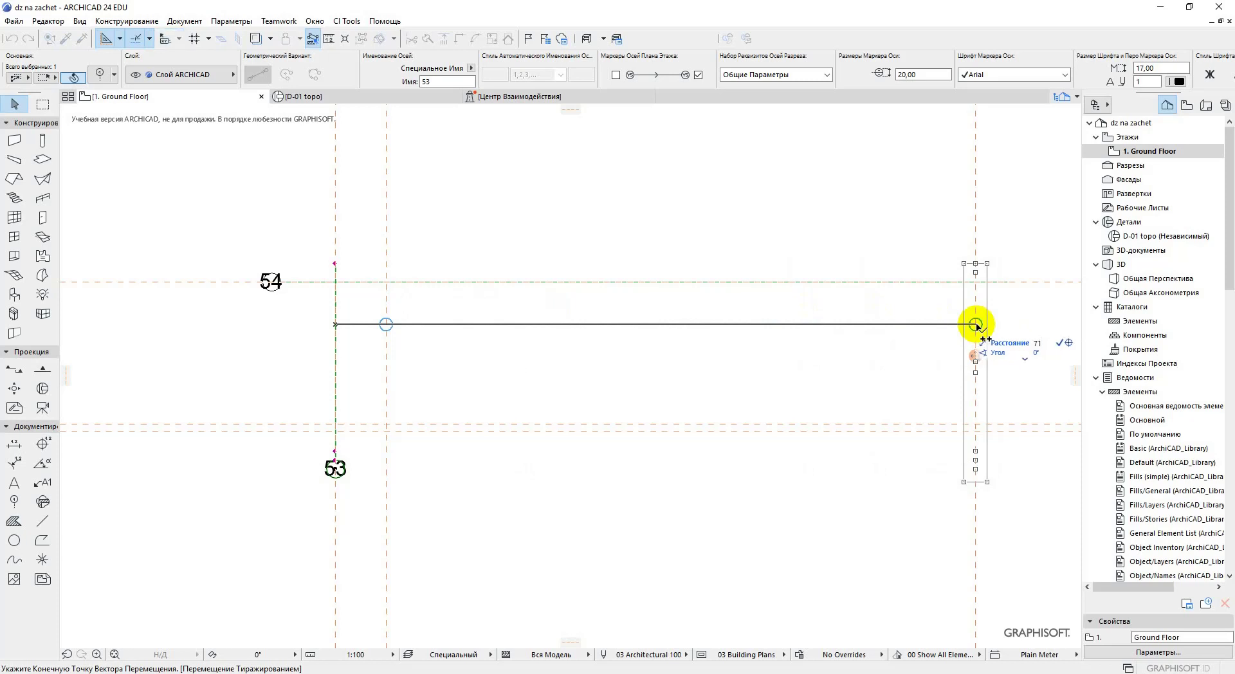
{"action": "type", "text": ",1"}
{"action": "key", "text": "Return"}
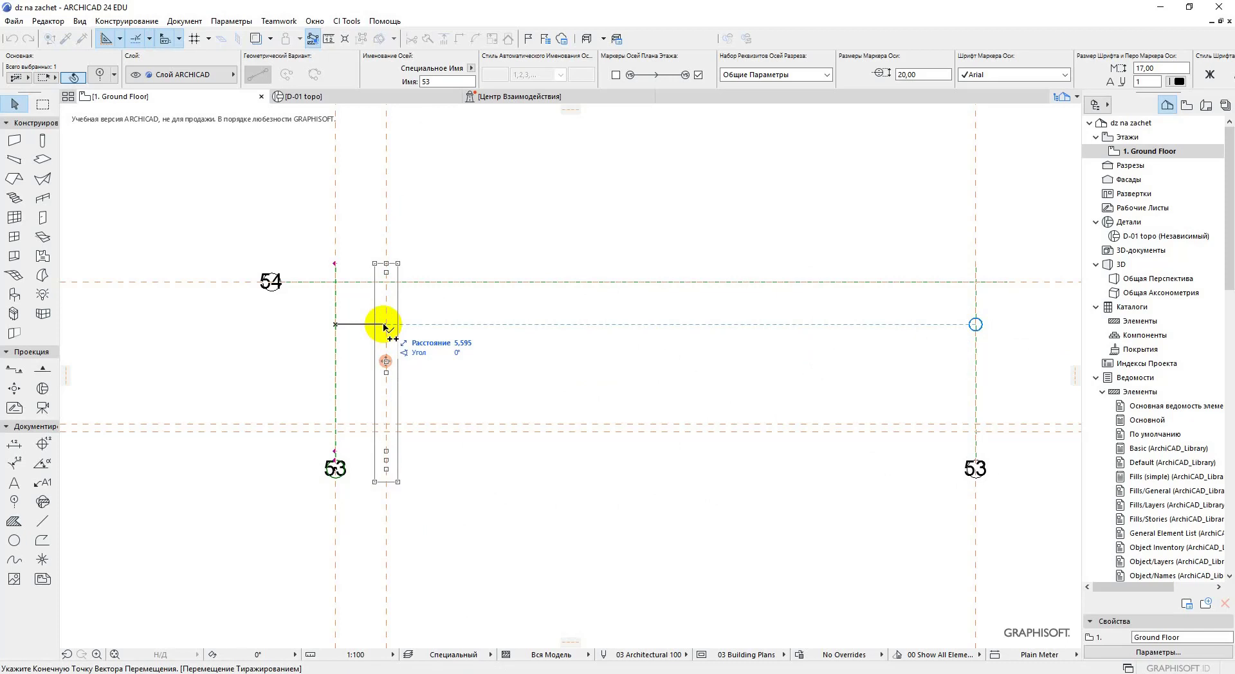
Place another copy of the vertical axis 5.6 to the right of the original, end the copying and clear the selection
{"action": "type", "text": "5,"}
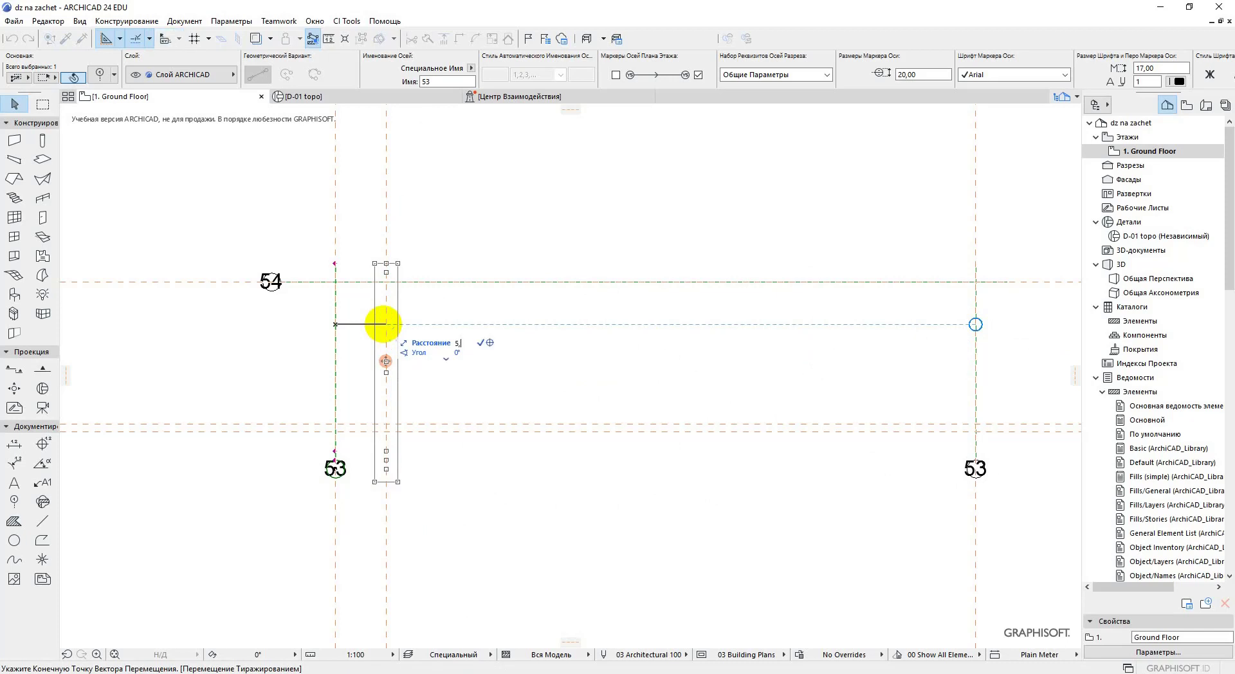
{"action": "type", "text": "6"}
{"action": "key", "text": "Return"}
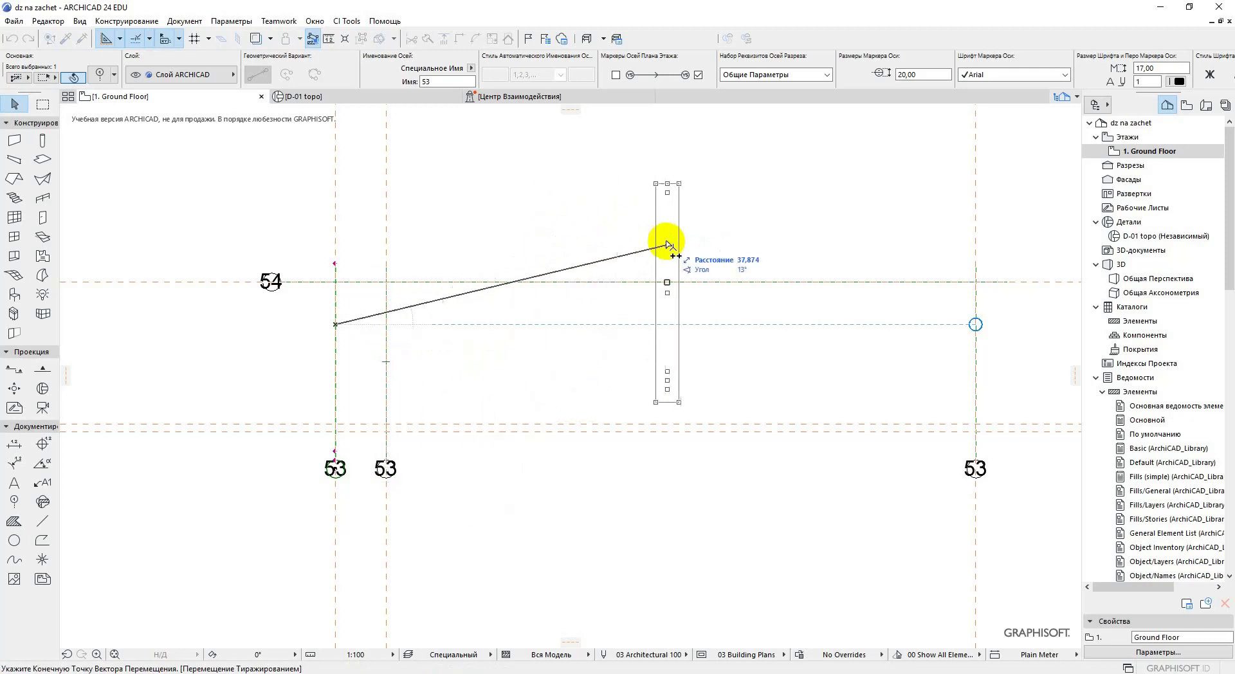
{"action": "left_click", "coordinate": [661, 379]}
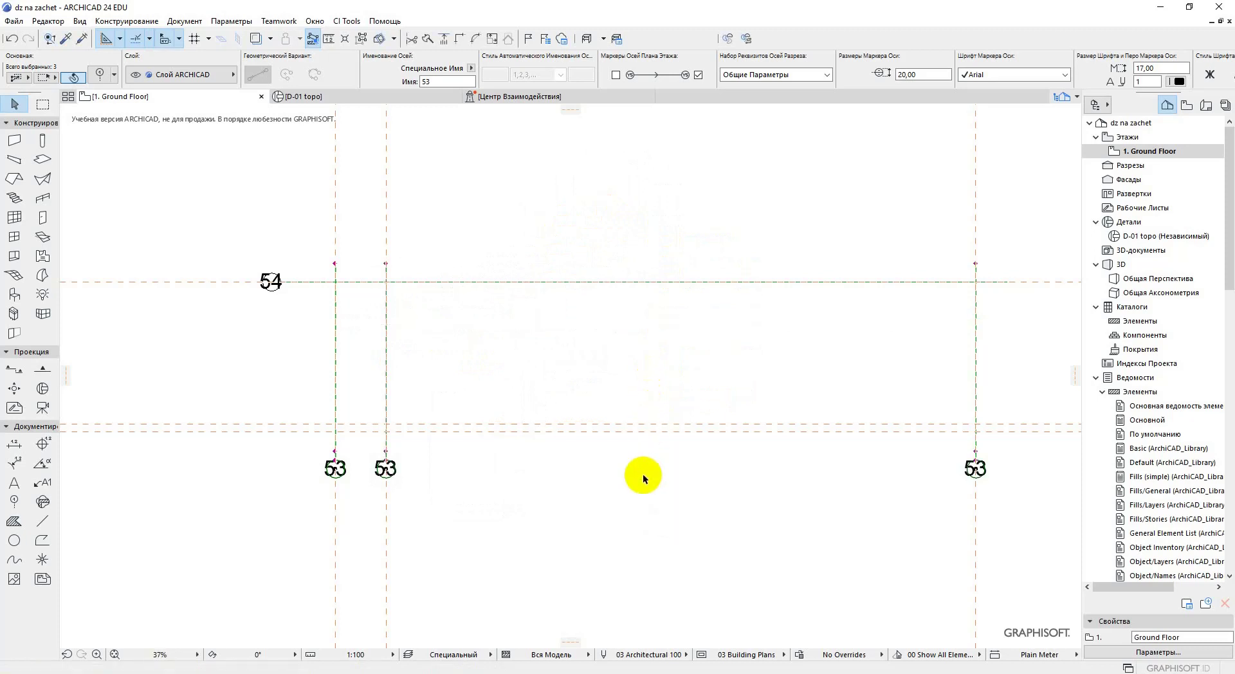
{"action": "left_click", "coordinate": [567, 377]}
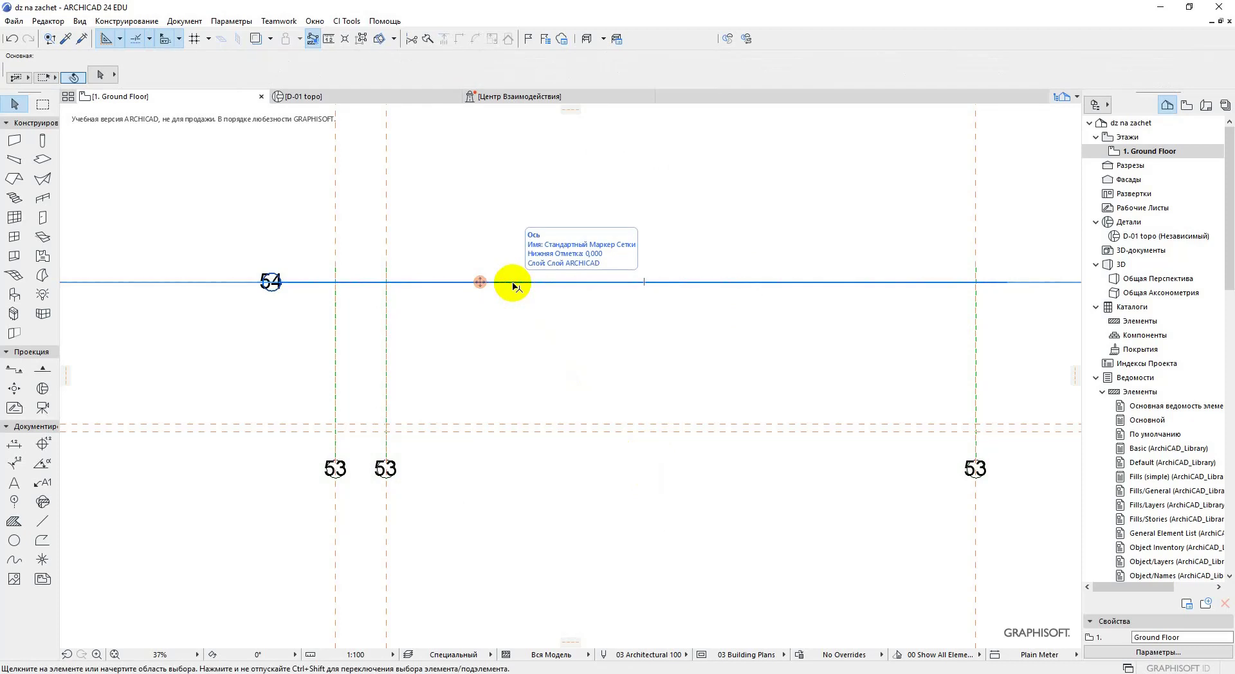
Try to move the horizontal axis 15.8 down to the upper of the two lower guide lines, and undo the move
{"action": "left_click_drag", "start_coordinate": [513, 286], "coordinate": [513, 338]}
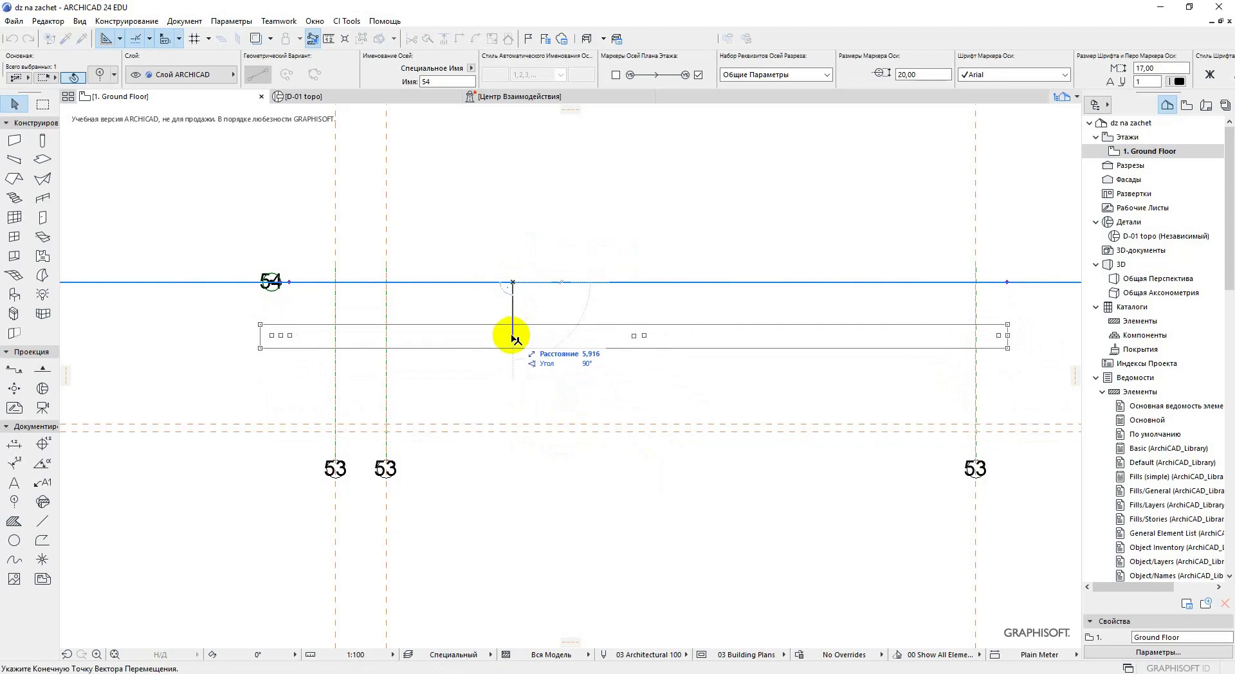
{"action": "left_click_drag", "start_coordinate": [513, 339], "coordinate": [173, 375]}
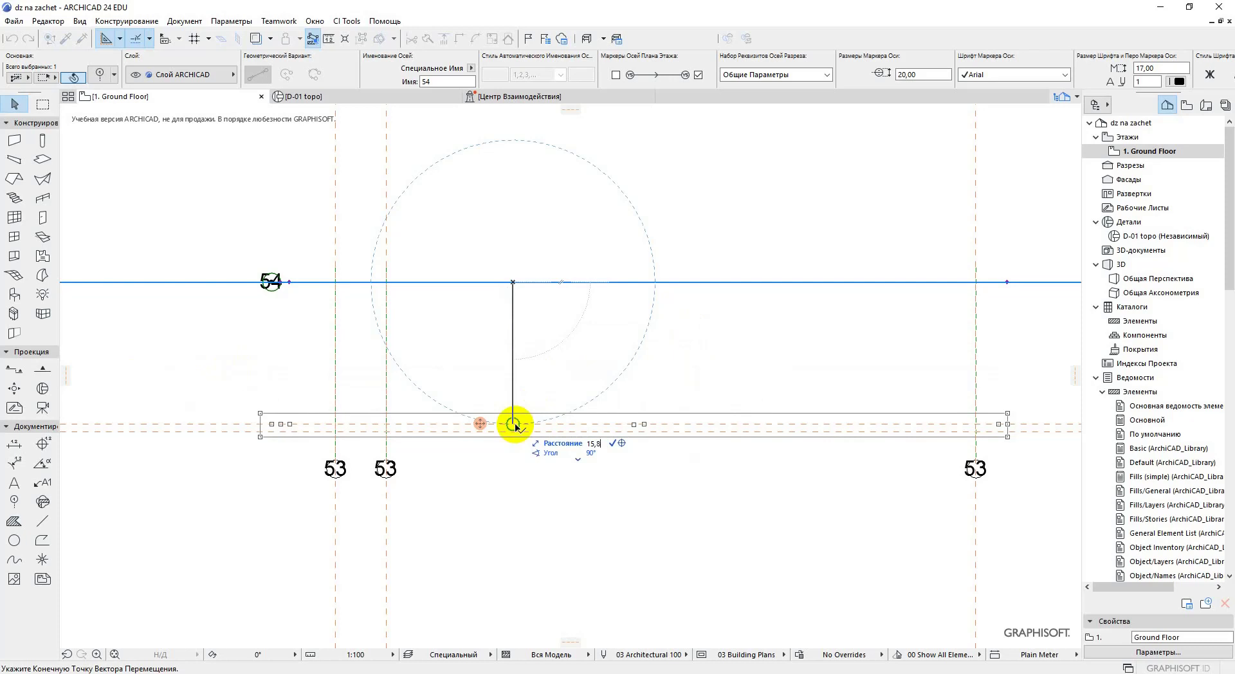
{"action": "key", "text": "Return"}
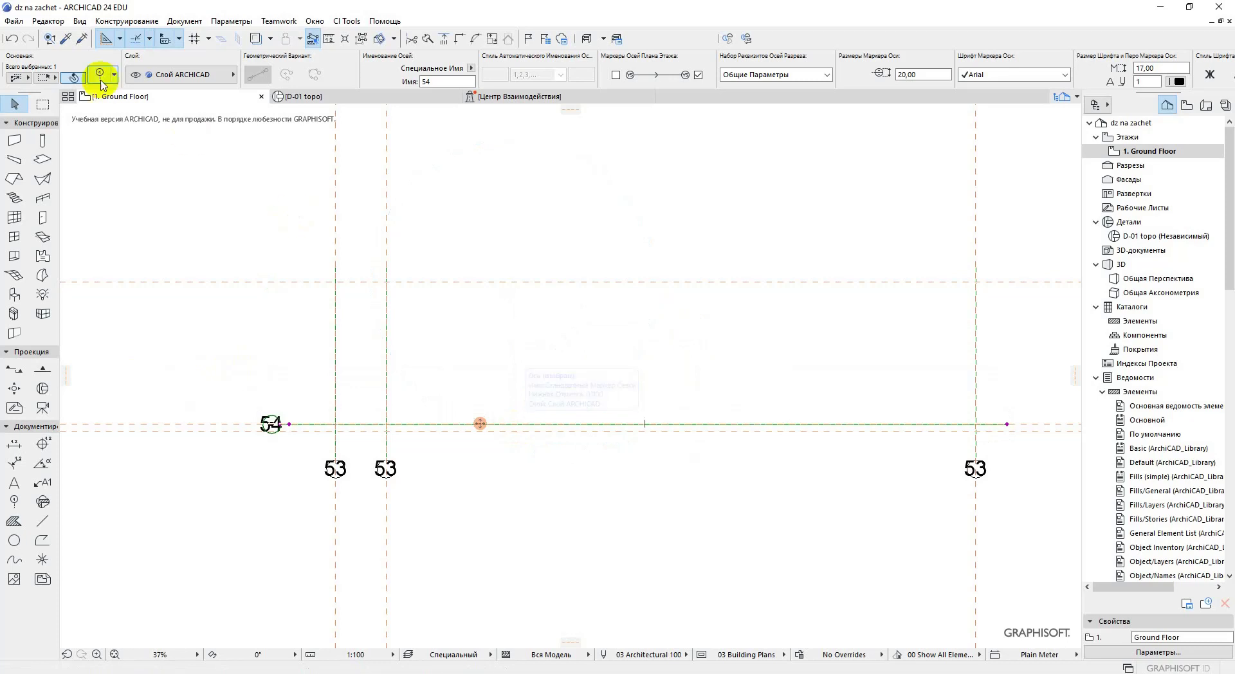
{"action": "left_click", "coordinate": [12, 38]}
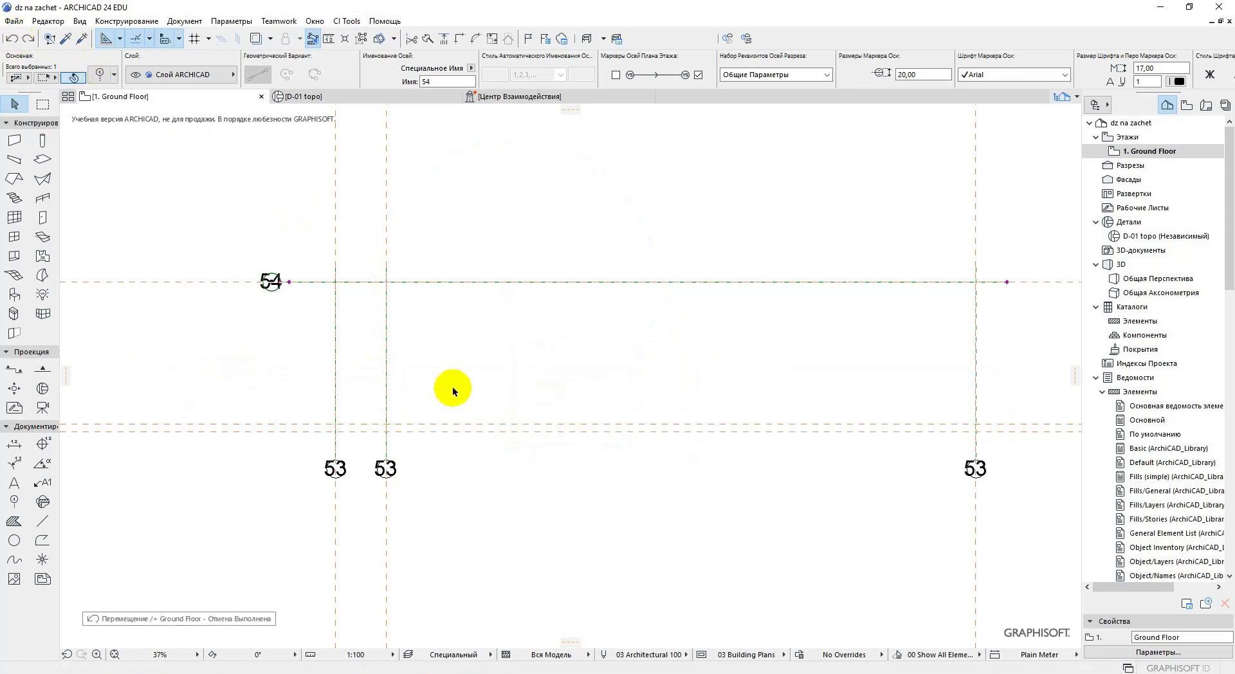
Copy the horizontal axis down onto the two lower guide lines, placing the second copy at a distance of 16.6
{"action": "left_click_drag", "start_coordinate": [470, 281], "coordinate": [479, 313]}
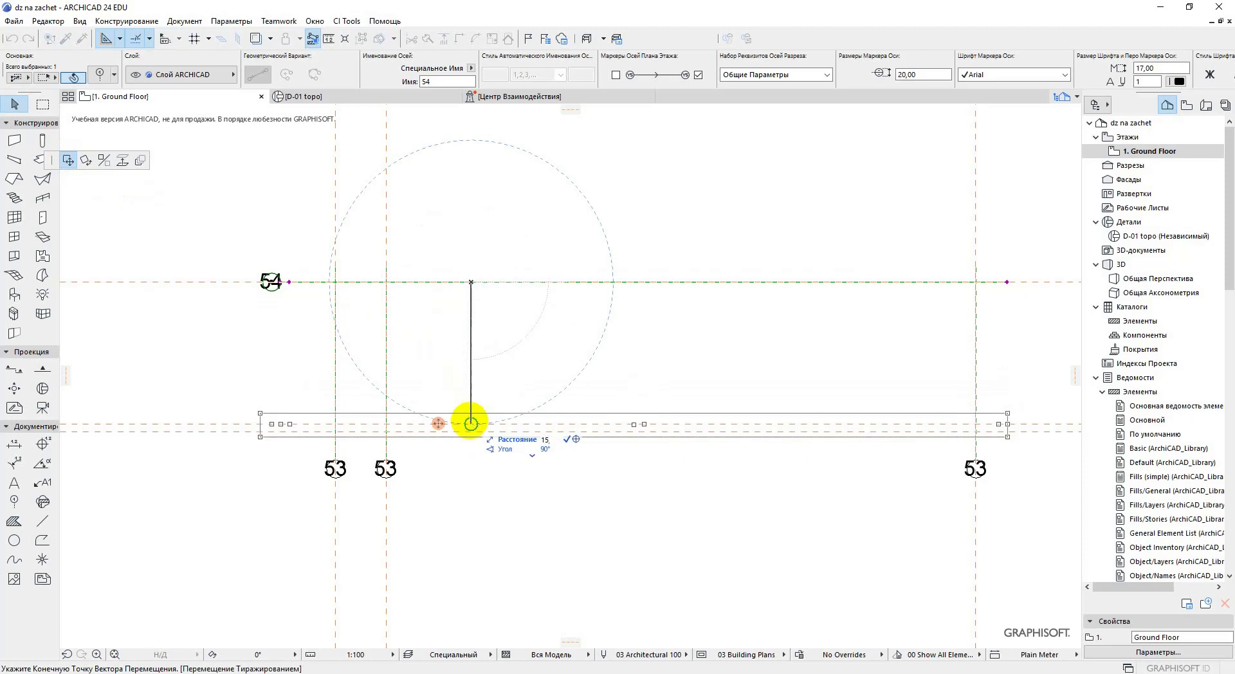
{"action": "left_click", "coordinate": [470, 424]}
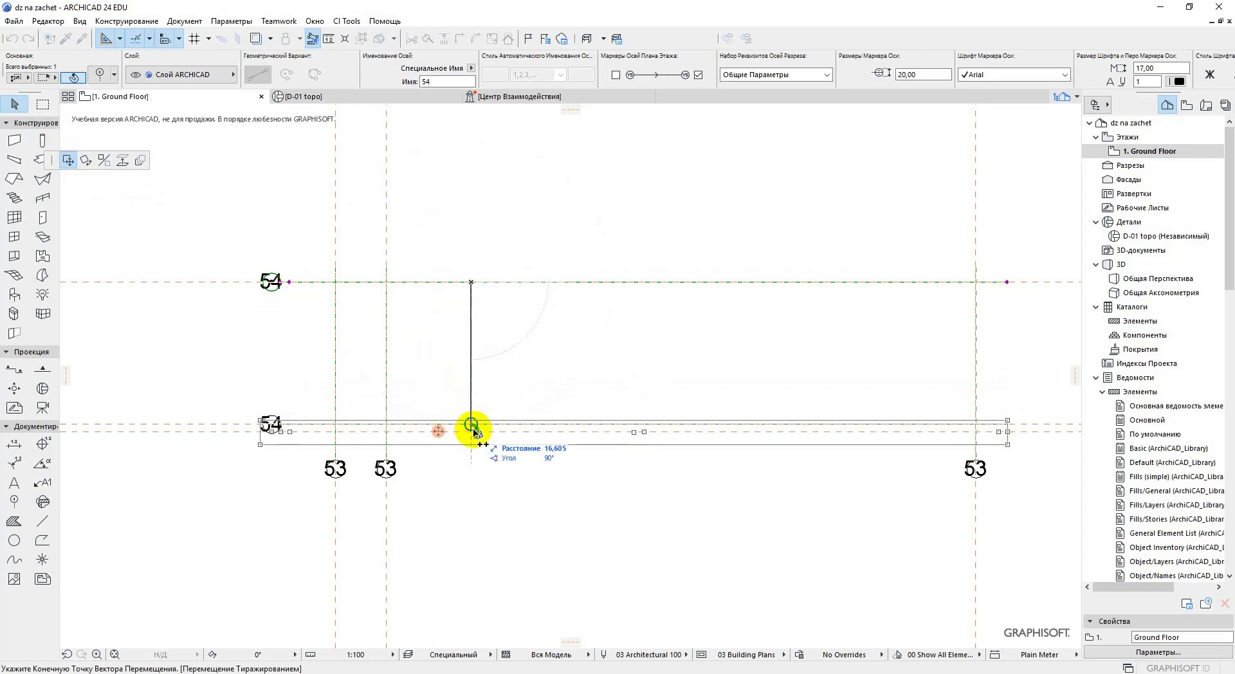
{"action": "type", "text": "1"}
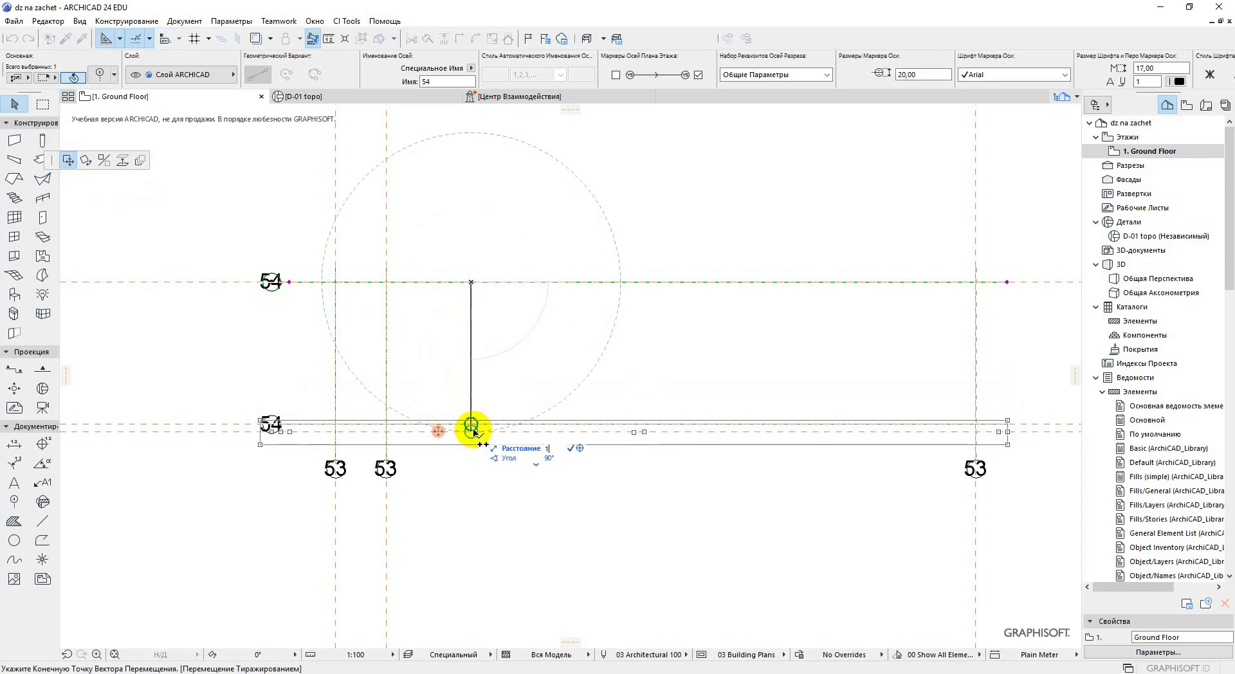
{"action": "type", "text": "6,6"}
{"action": "key", "text": "Return"}
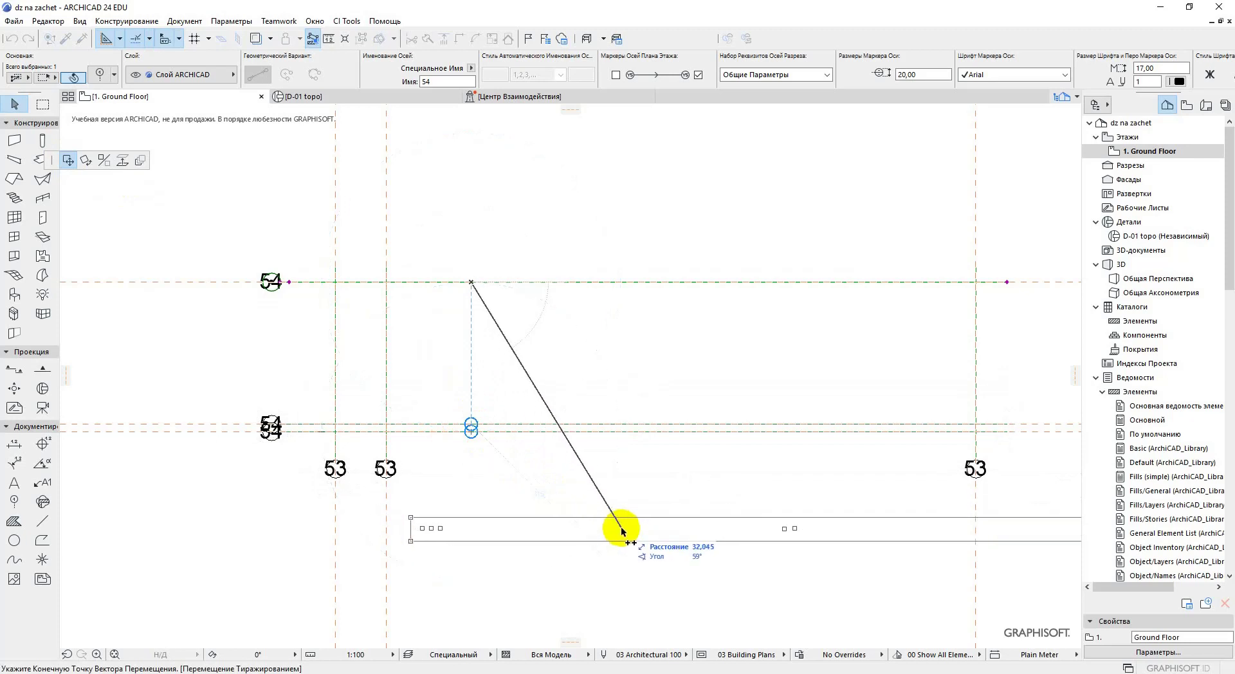
{"action": "key", "text": "Escape"}
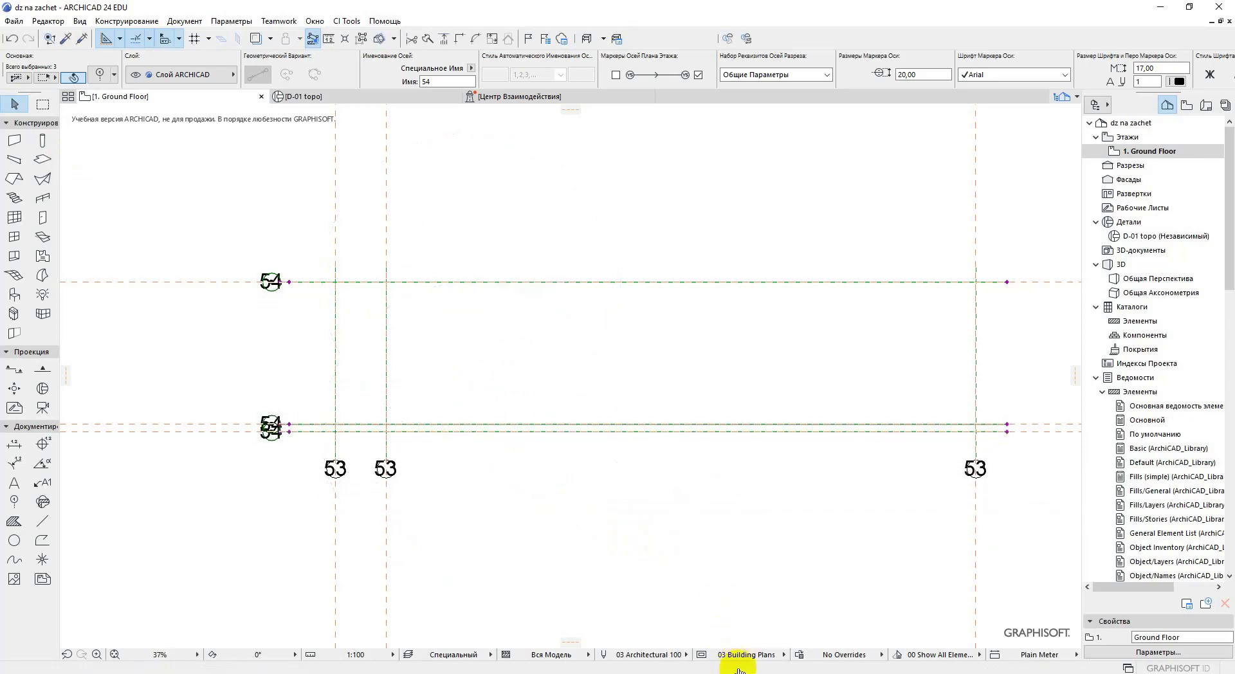
In the D-01 topo detail, select all scanned images except the two adjoining ones covering building № 1, and delete the selected images
{"action": "key", "text": "ctrl+Tab"}
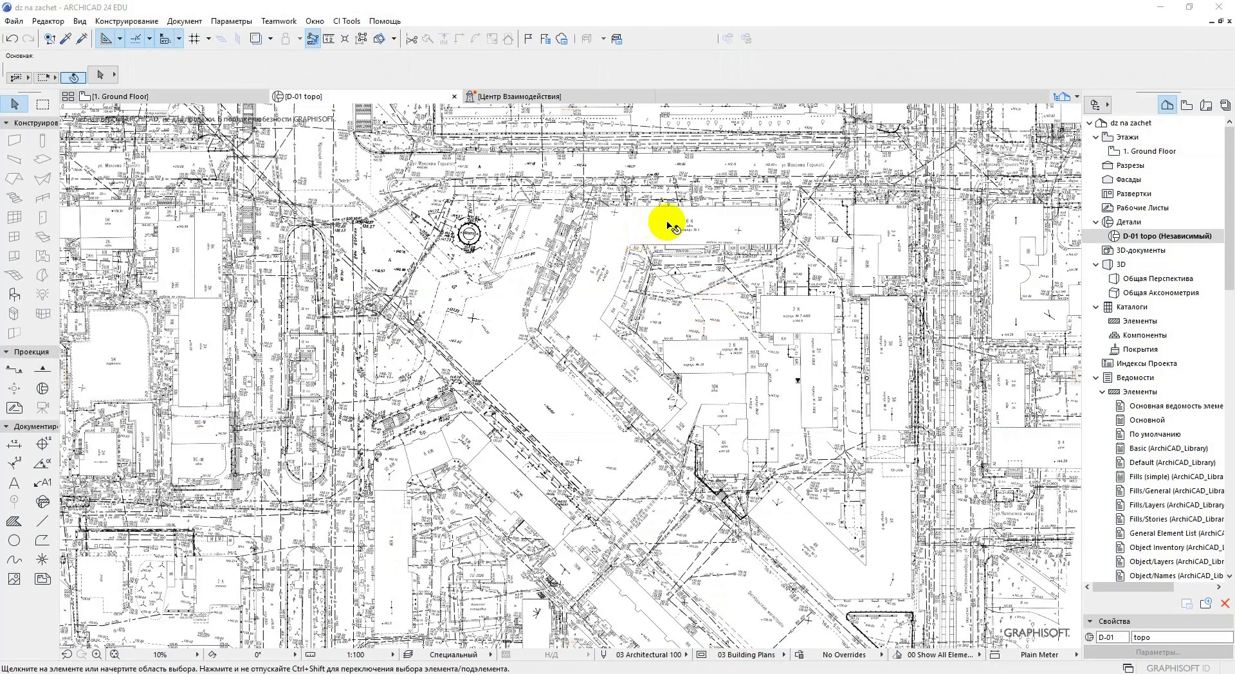
{"action": "scroll", "coordinate": [669, 226], "scroll_direction": "up", "scroll_amount": 3}
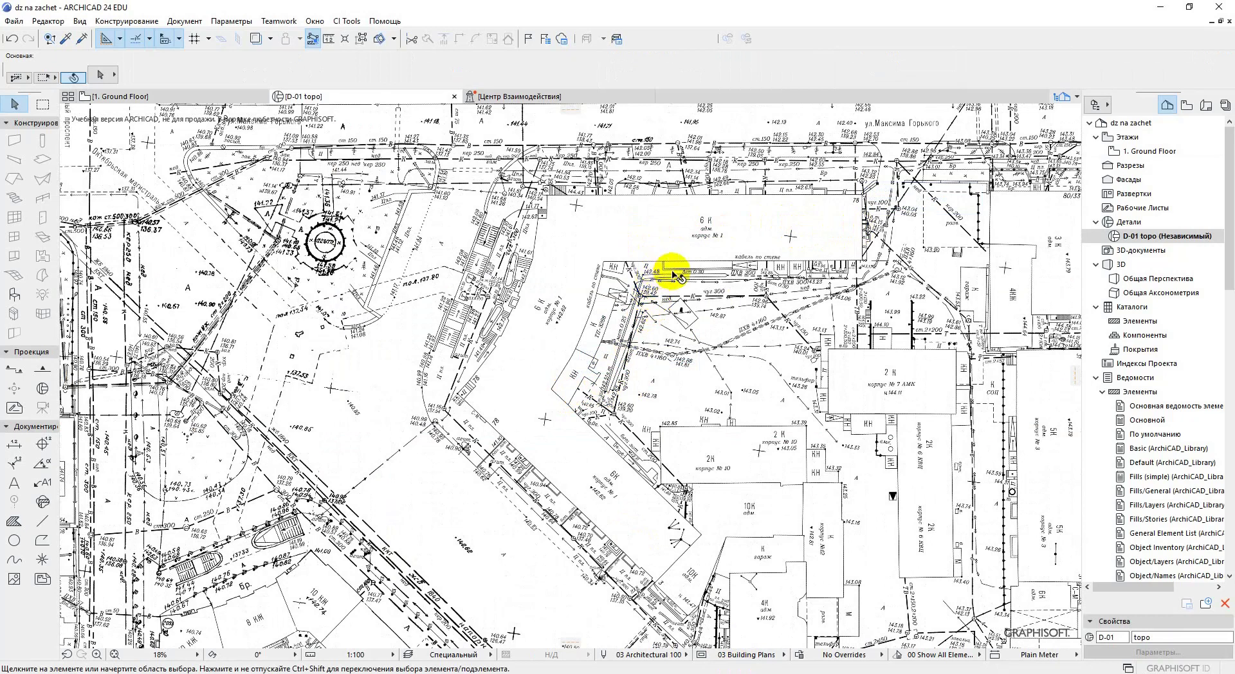
{"action": "scroll", "coordinate": [672, 283], "scroll_direction": "down", "scroll_amount": 3}
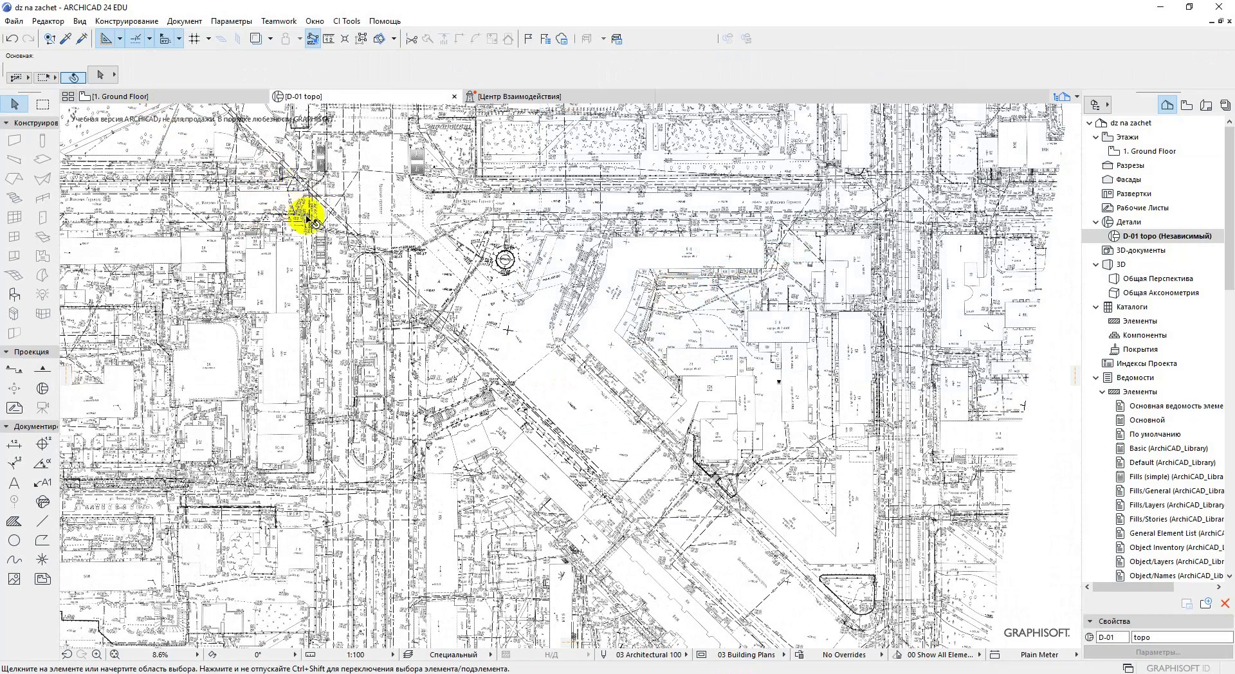
{"action": "left_click", "coordinate": [1060, 396]}
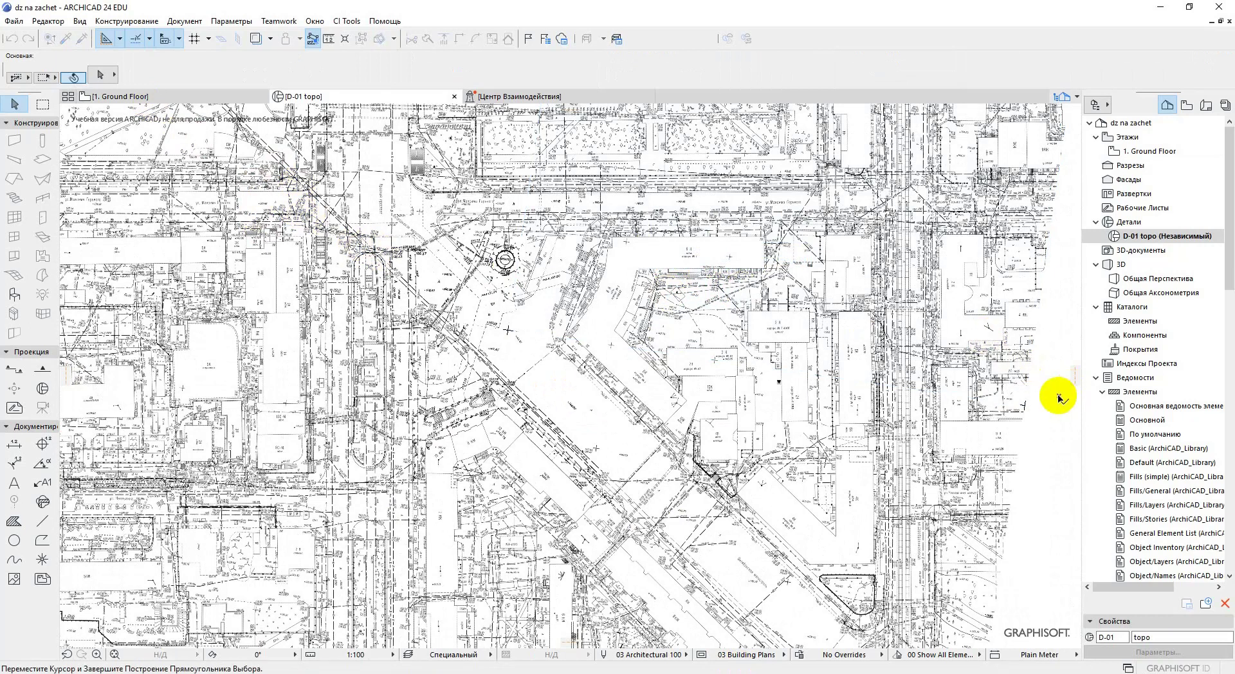
{"action": "left_click", "coordinate": [1057, 406]}
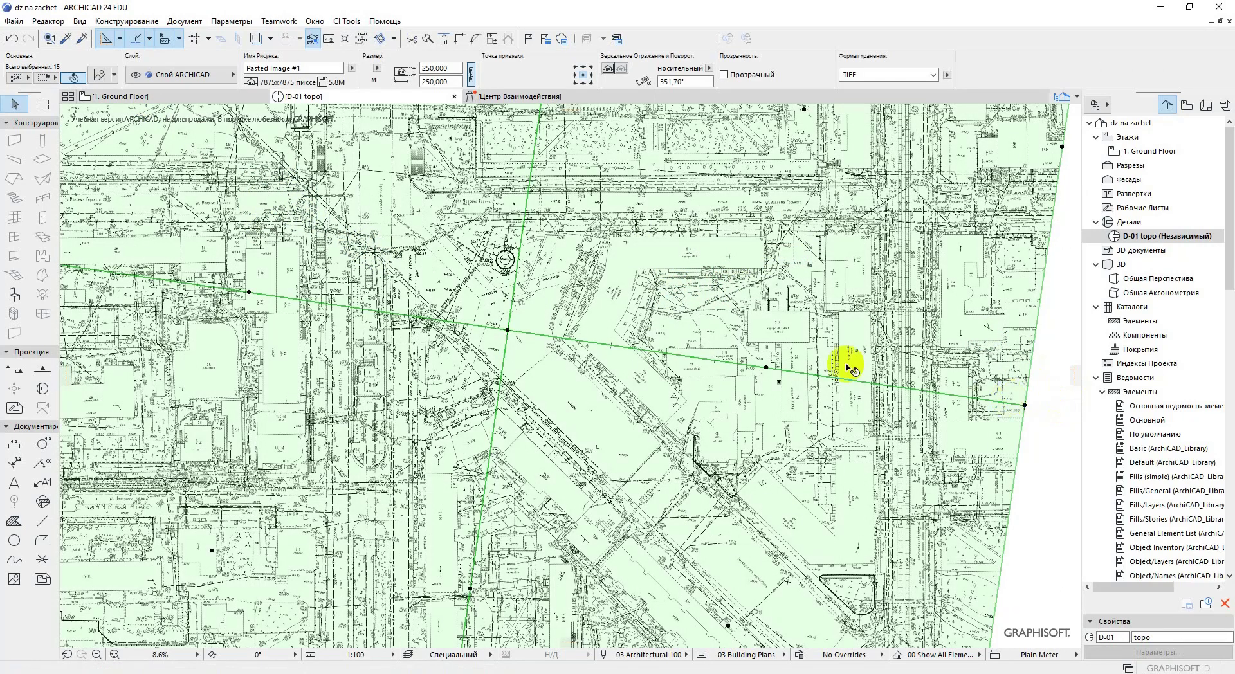
{"action": "left_click", "coordinate": [712, 299], "text": "shift"}
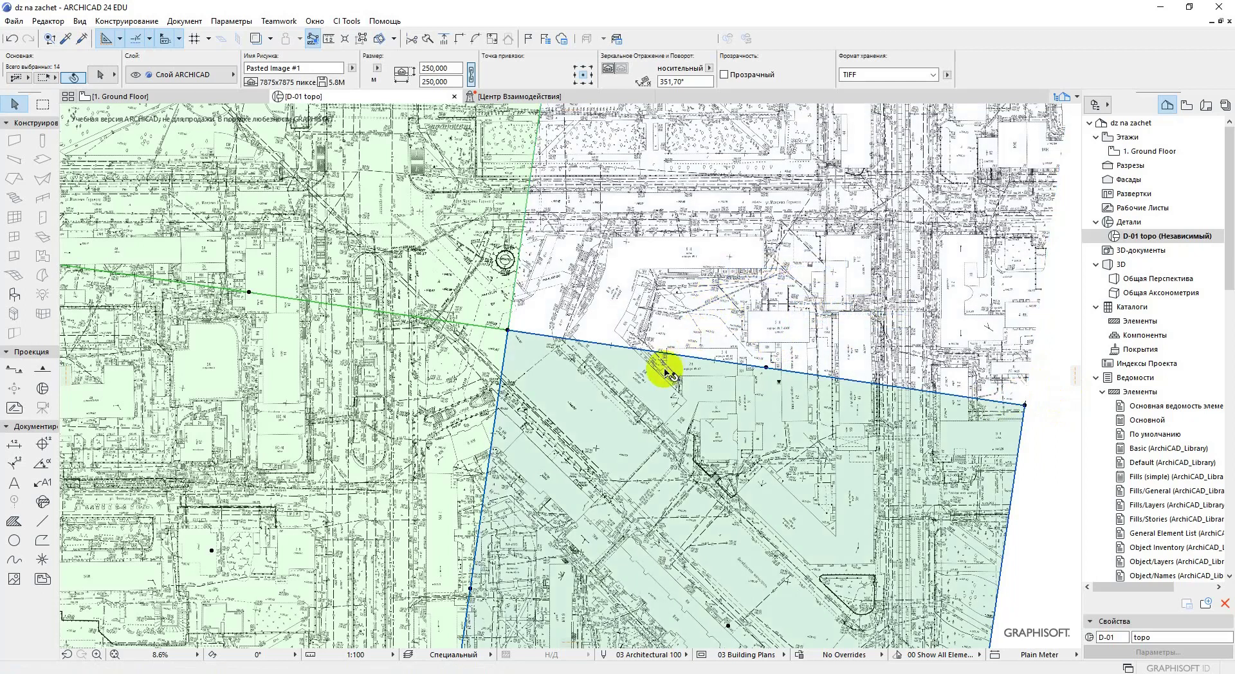
{"action": "left_click", "coordinate": [663, 376], "text": "shift"}
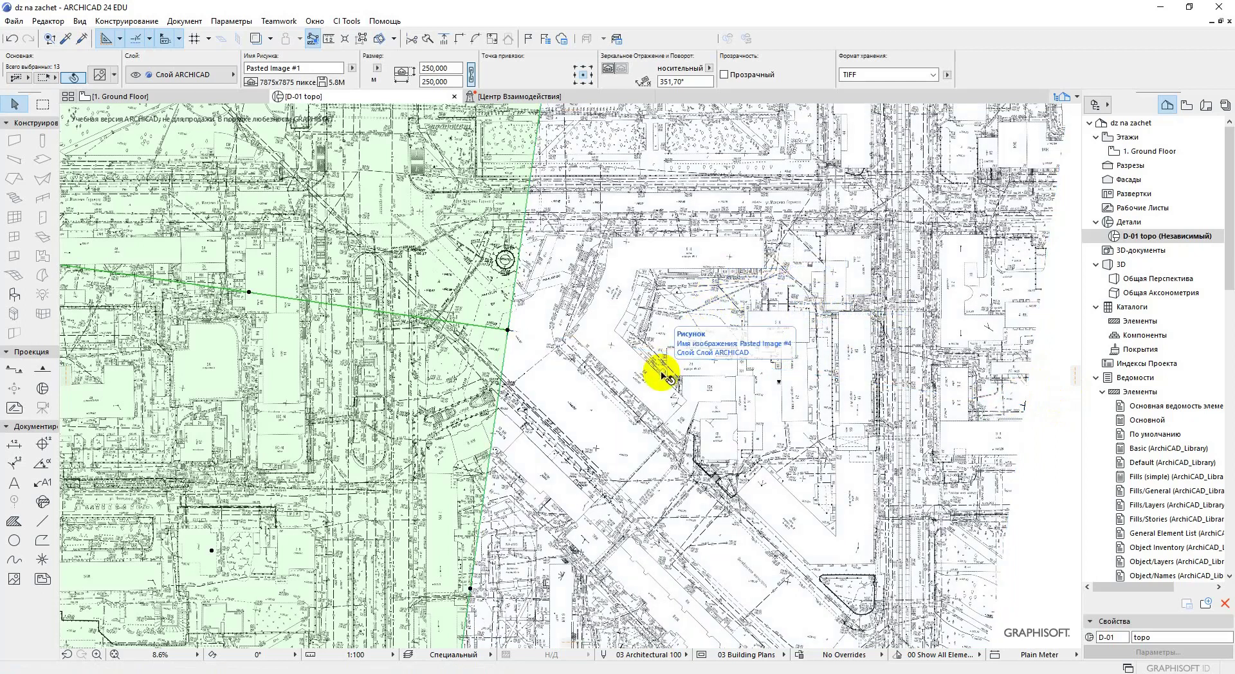
{"action": "key", "text": "Delete"}
Place a horizontal guide line along the upper edge of building № 1's upper wing in the topo detail
{"action": "scroll", "coordinate": [646, 267], "scroll_direction": "up", "scroll_amount": 1}
{"action": "scroll", "coordinate": [648, 264], "scroll_direction": "up", "scroll_amount": 2}
{"action": "scroll", "coordinate": [601, 276], "scroll_direction": "up", "scroll_amount": 2}
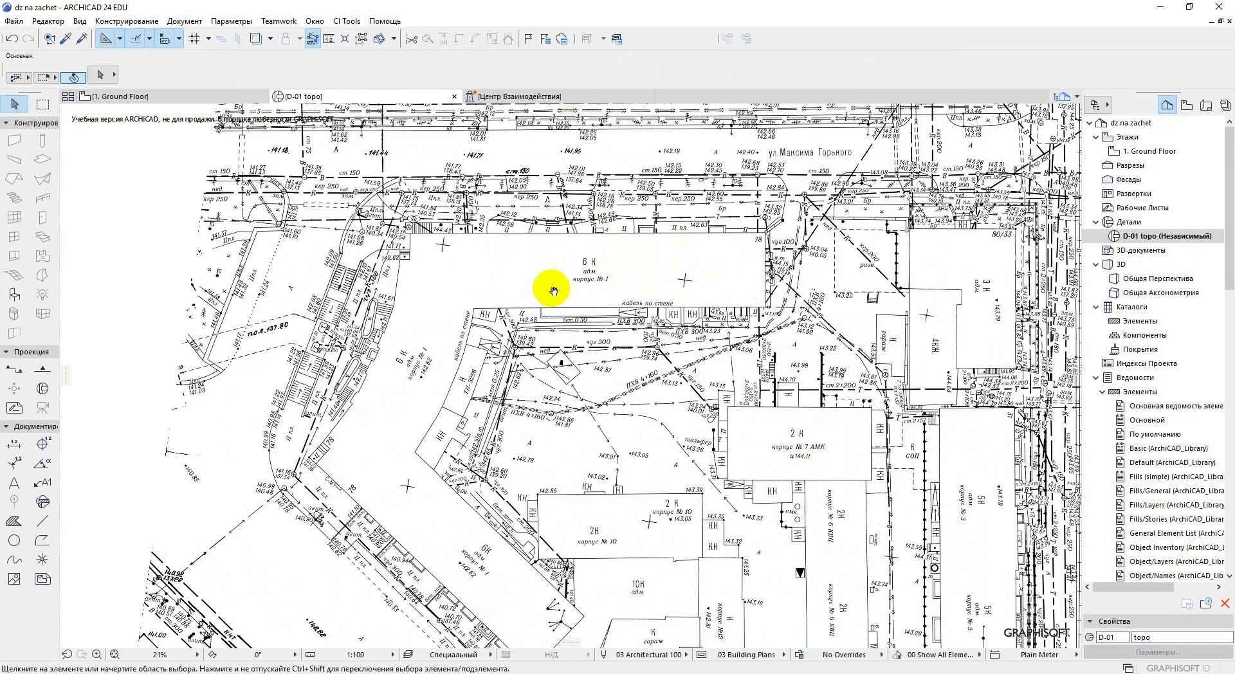
{"action": "scroll", "coordinate": [573, 283], "scroll_direction": "up", "scroll_amount": 2}
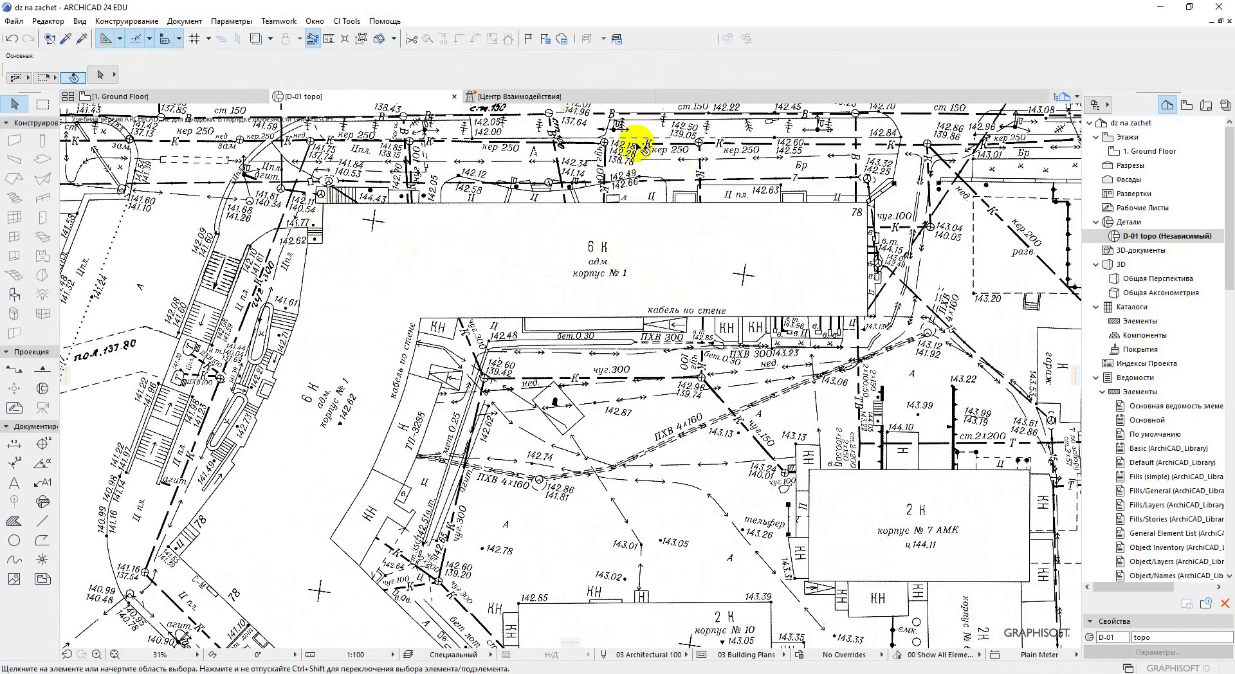
{"action": "mouse_move", "coordinate": [571, 110]}
{"action": "left_mouse_down"}
{"action": "mouse_move", "coordinate": [435, 159]}
{"action": "mouse_move", "coordinate": [366, 203]}
{"action": "left_mouse_up"}
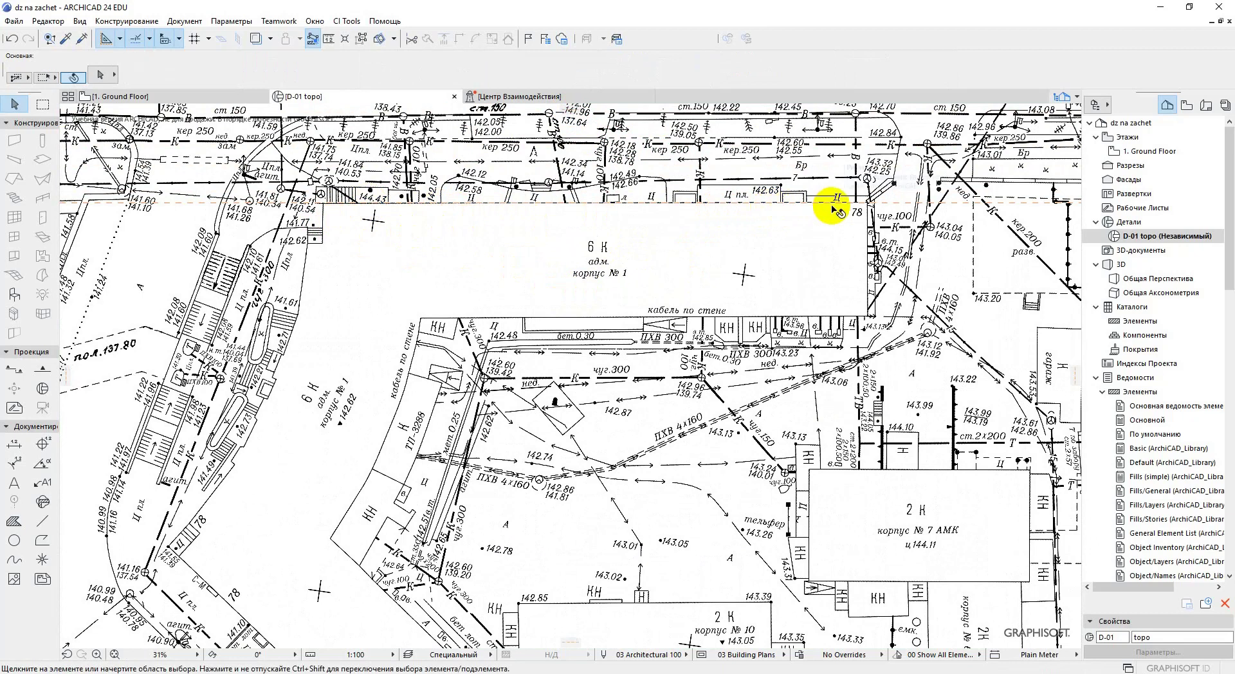
{"action": "scroll", "coordinate": [834, 207], "scroll_direction": "down", "scroll_amount": 5}
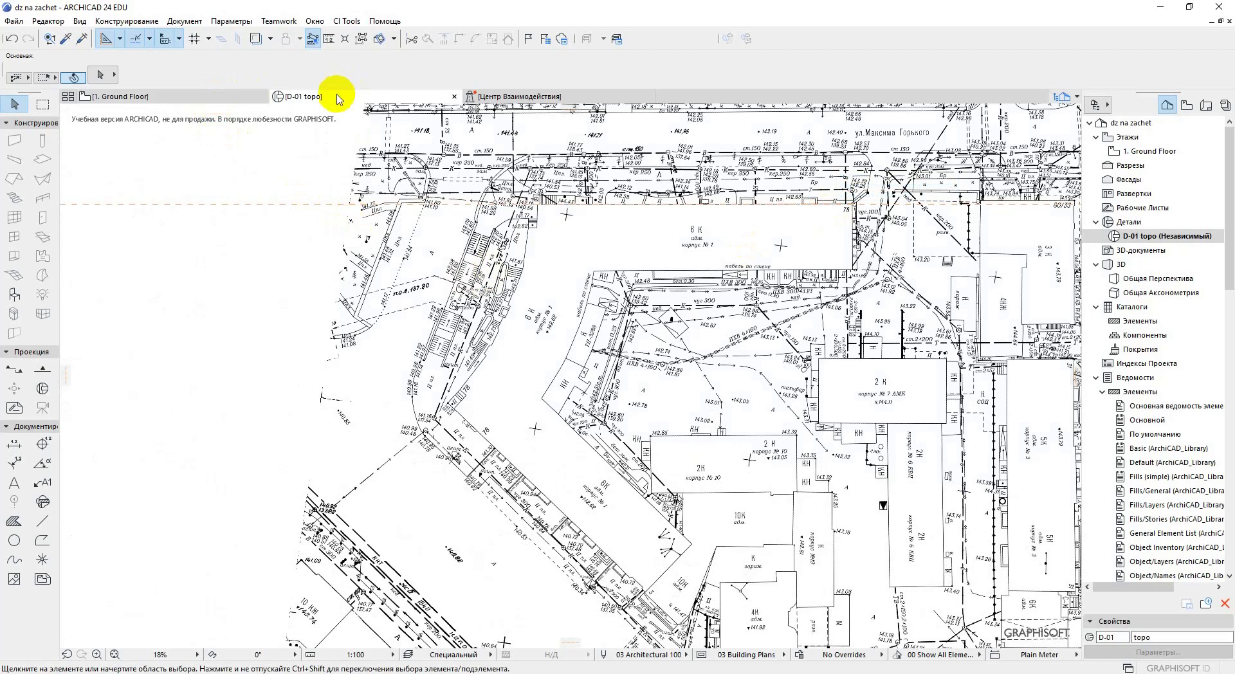
Return to the Ground Floor plan, turn on the trace reference and fit the drawing in the window
{"action": "left_click", "coordinate": [247, 96]}
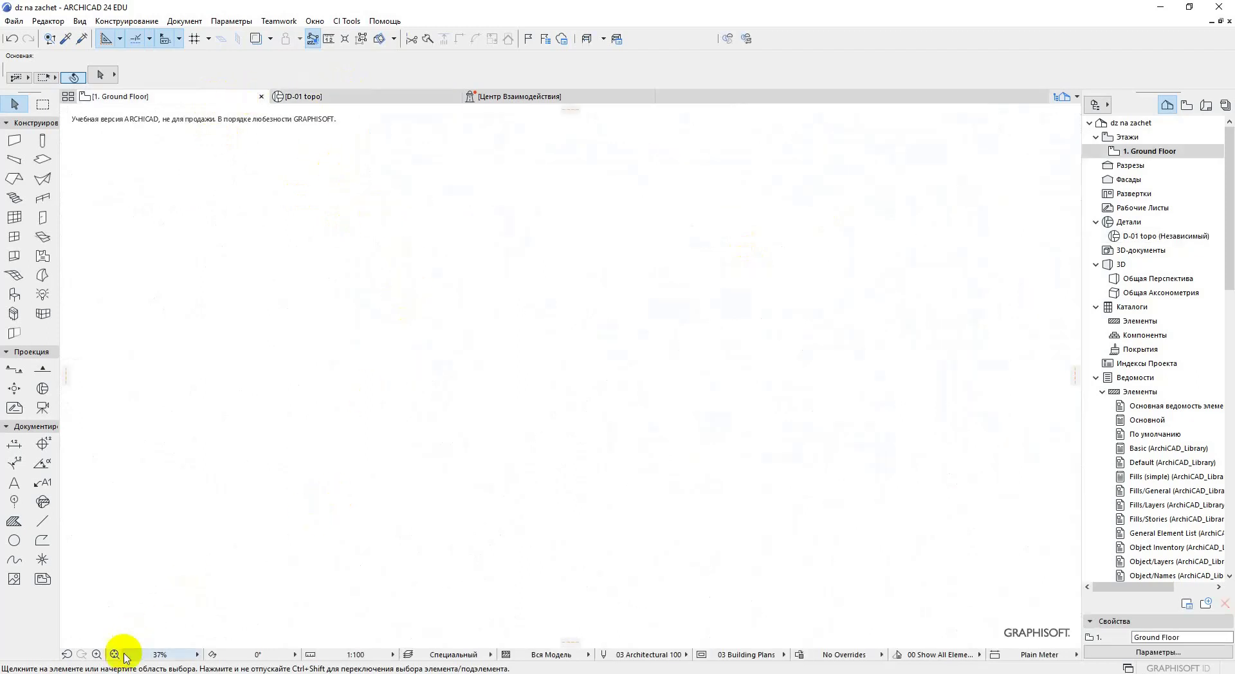
{"action": "left_click", "coordinate": [255, 40]}
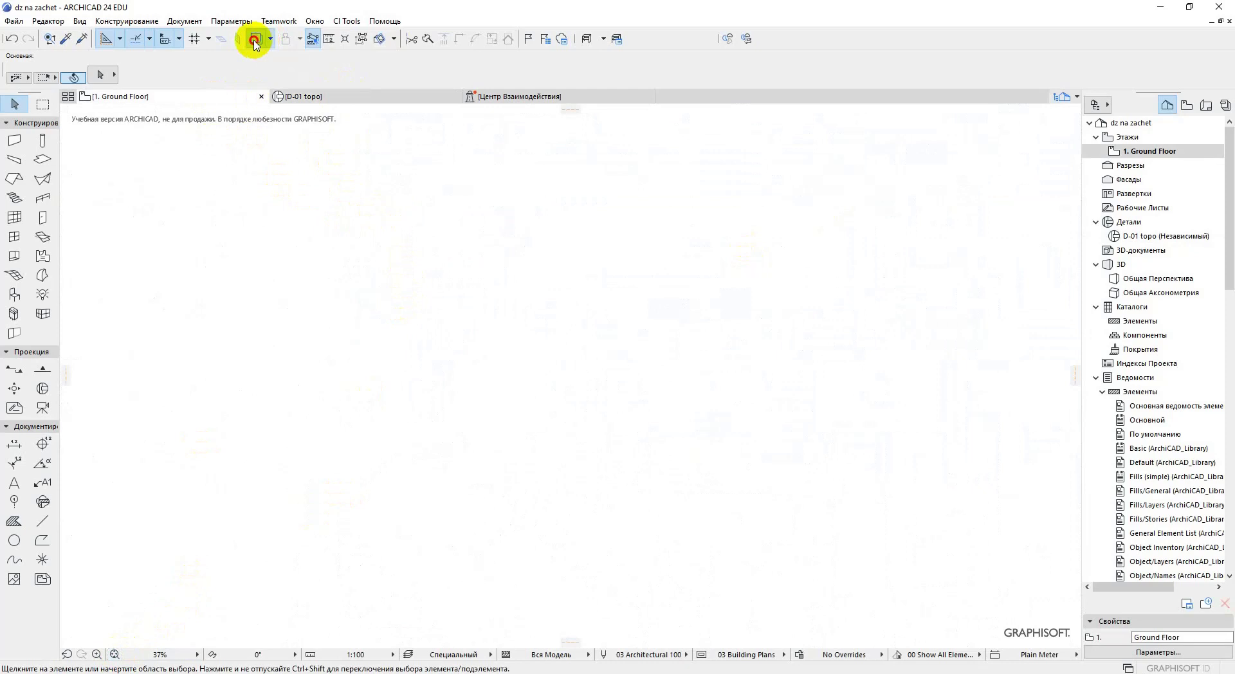
{"action": "left_click", "coordinate": [114, 655]}
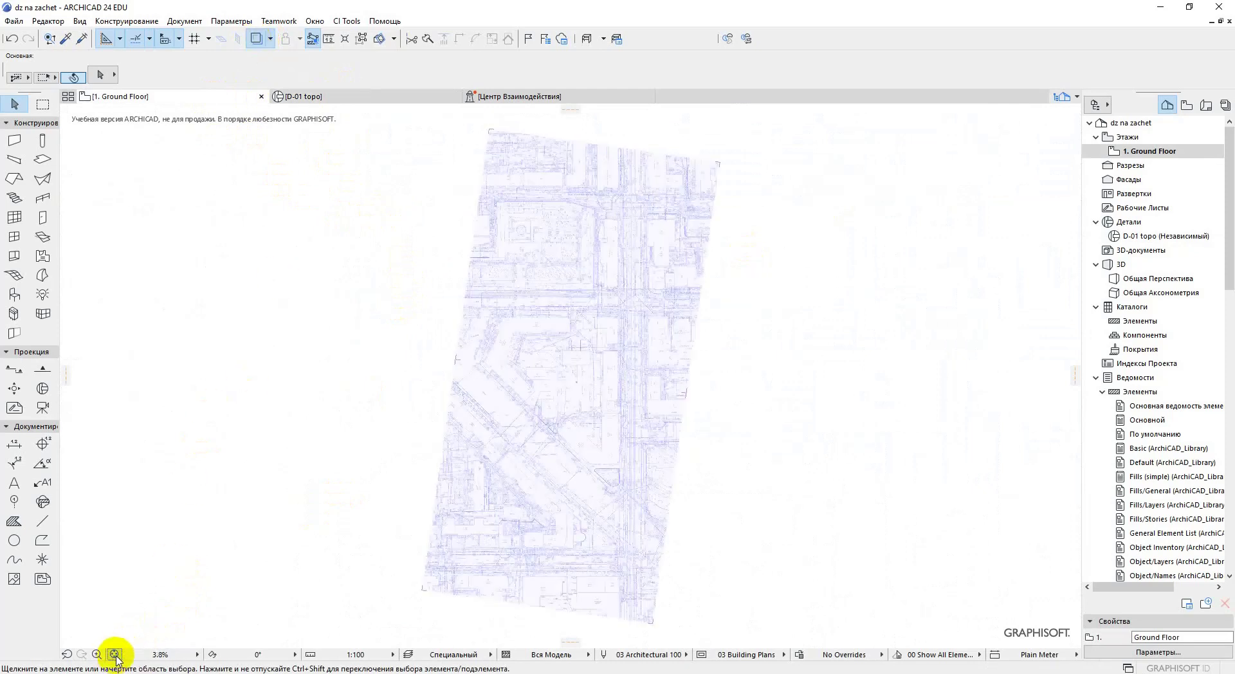
{"action": "scroll", "coordinate": [360, 388], "scroll_direction": "down", "scroll_amount": 4}
{"action": "middle_click_drag", "start_coordinate": [320, 386], "coordinate": [539, 353]}
{"action": "scroll", "coordinate": [537, 348], "scroll_direction": "down", "scroll_amount": 6}
{"action": "mouse_move", "coordinate": [368, 370]}
{"action": "middle_mouse_down"}
{"action": "mouse_move", "coordinate": [439, 340]}
{"action": "mouse_move", "coordinate": [802, 273]}
{"action": "middle_mouse_up"}
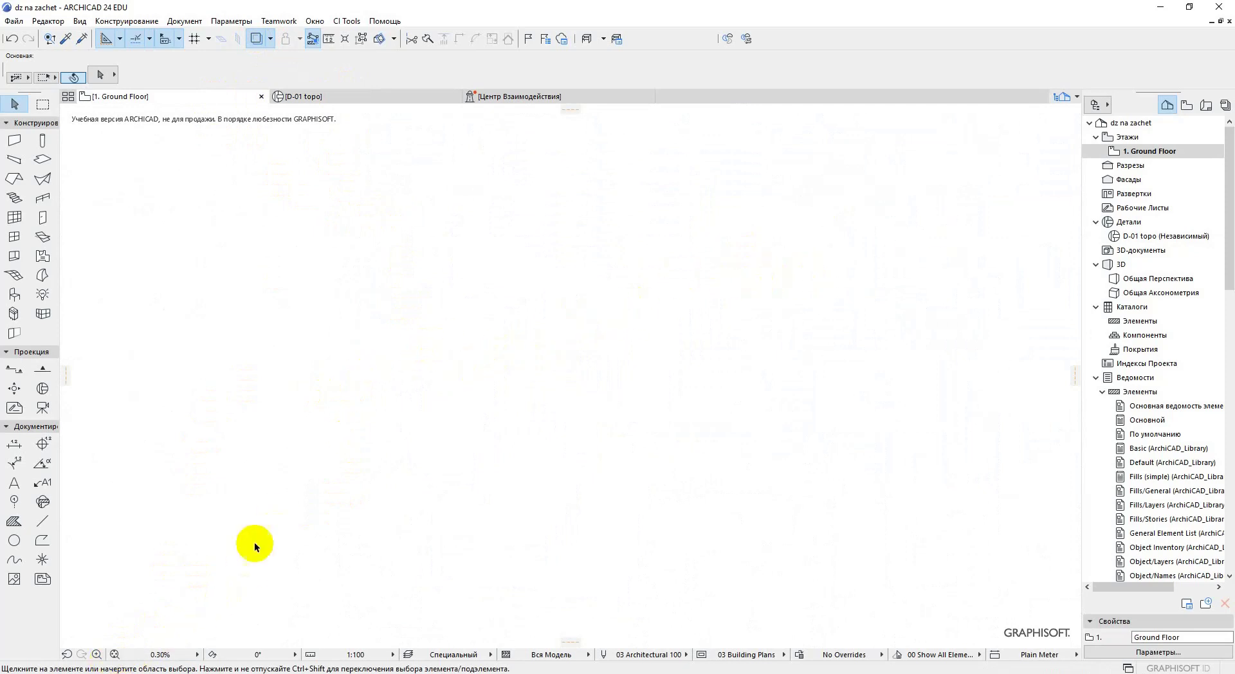
{"action": "left_click", "coordinate": [115, 654]}
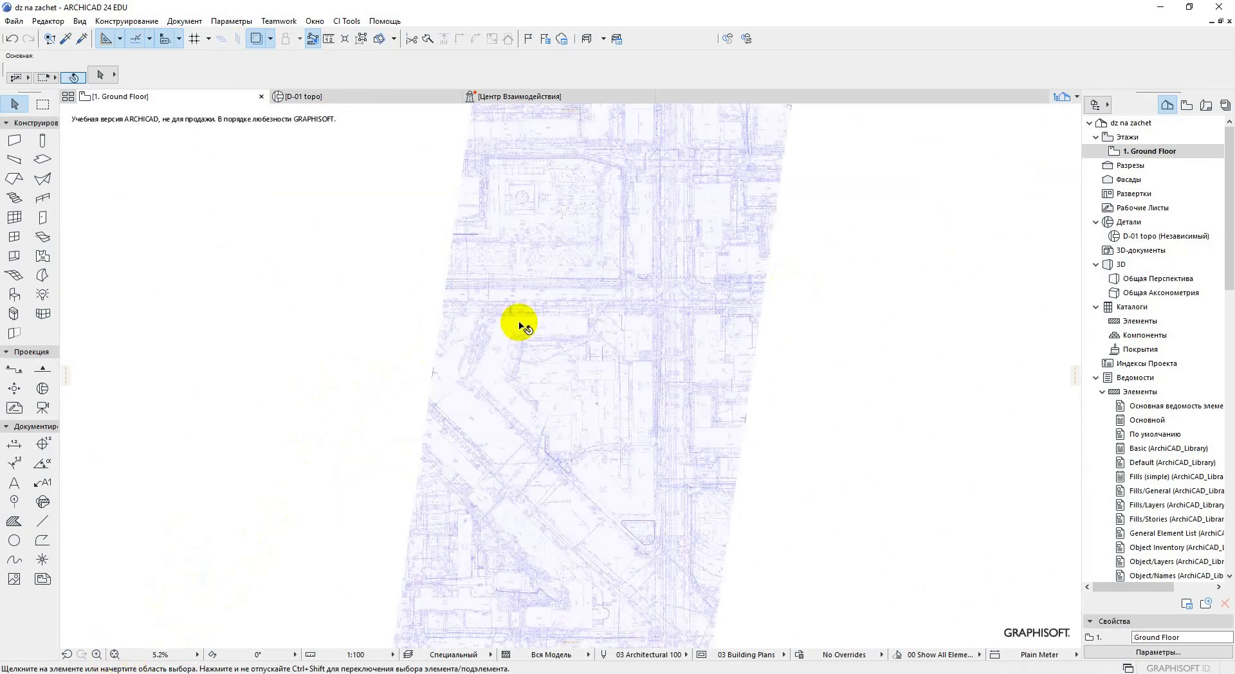
Place guide lines along the upper, lower and right edges of the upper wing of building № 1
{"action": "scroll", "coordinate": [523, 327], "scroll_direction": "up", "scroll_amount": 3}
{"action": "scroll", "coordinate": [529, 345], "scroll_direction": "up", "scroll_amount": 5}
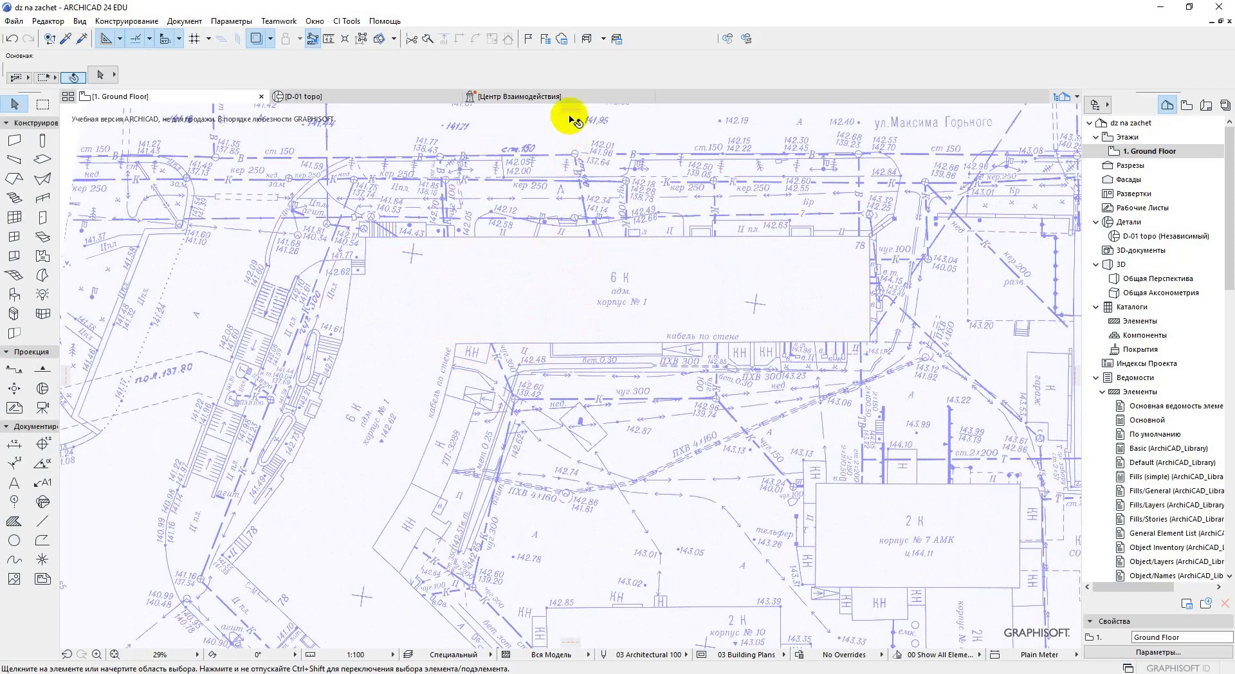
{"action": "left_click_drag", "start_coordinate": [571, 109], "coordinate": [550, 236]}
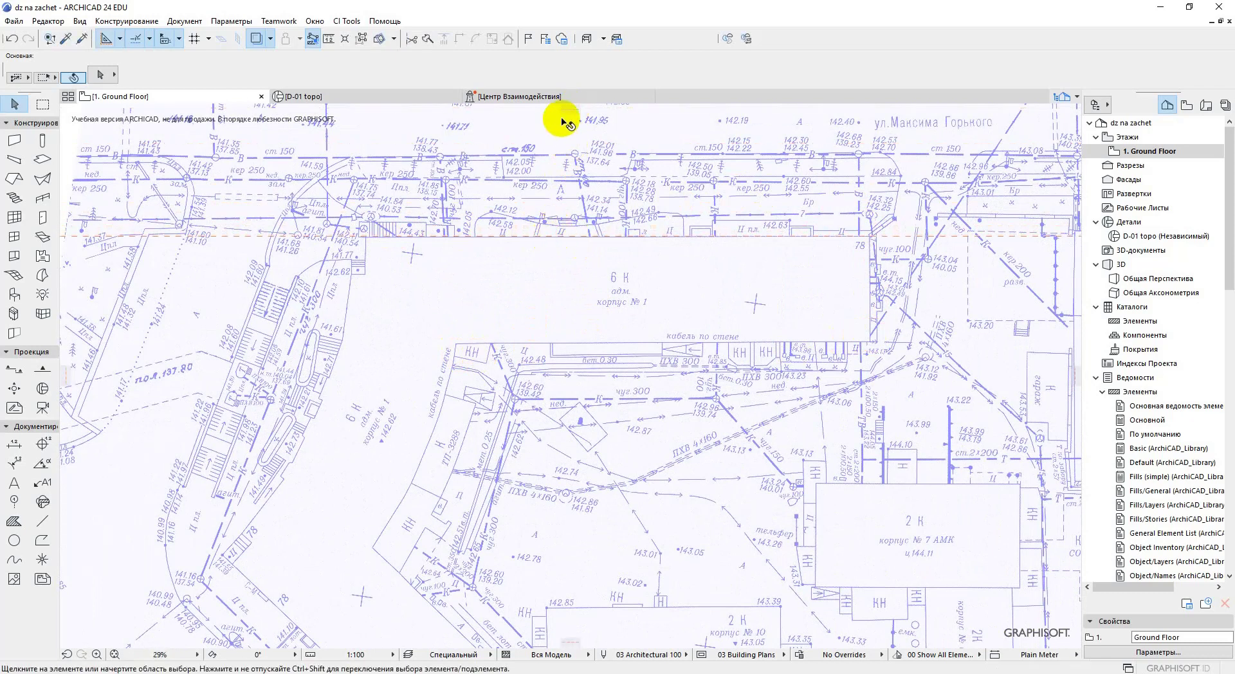
{"action": "left_click_drag", "start_coordinate": [567, 113], "coordinate": [563, 346]}
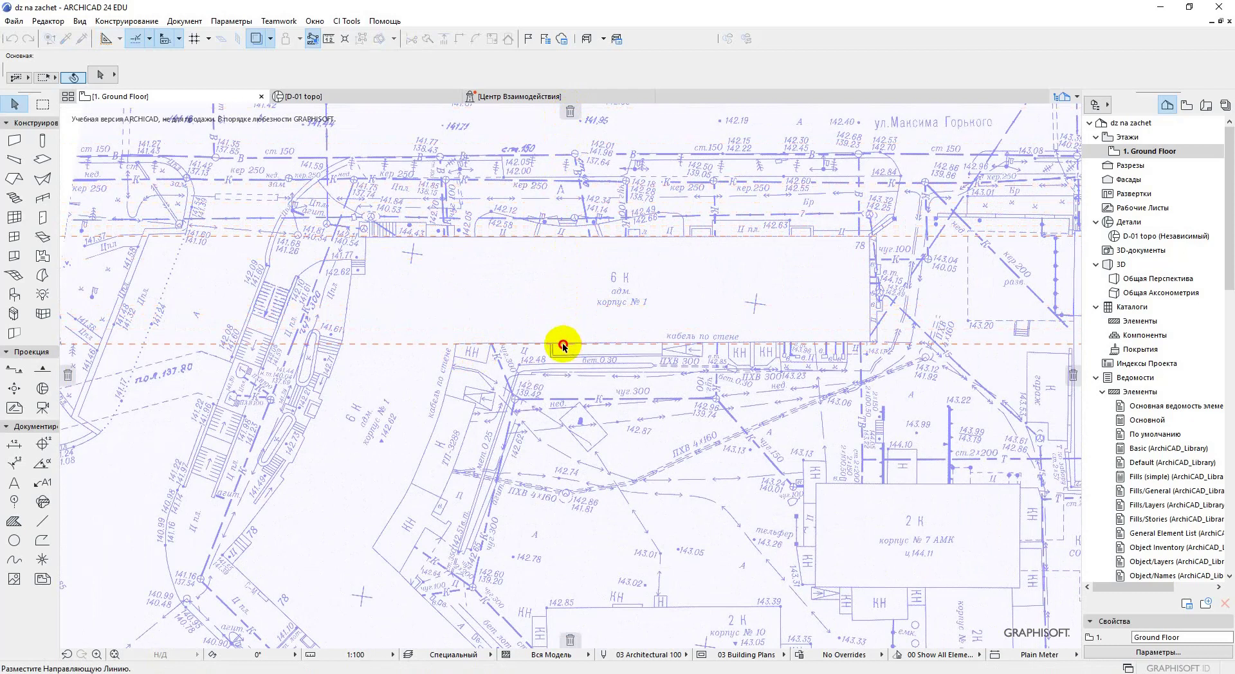
{"action": "left_click_drag", "start_coordinate": [1072, 375], "coordinate": [870, 336]}
Rotate the plan view to 43° about the lower-left corner of building № 1 so its diagonal wing lies horizontal
{"action": "mouse_move", "coordinate": [509, 391]}
{"action": "middle_mouse_down"}
{"action": "mouse_move", "coordinate": [514, 354]}
{"action": "mouse_move", "coordinate": [585, 277]}
{"action": "mouse_move", "coordinate": [598, 279]}
{"action": "middle_mouse_up"}
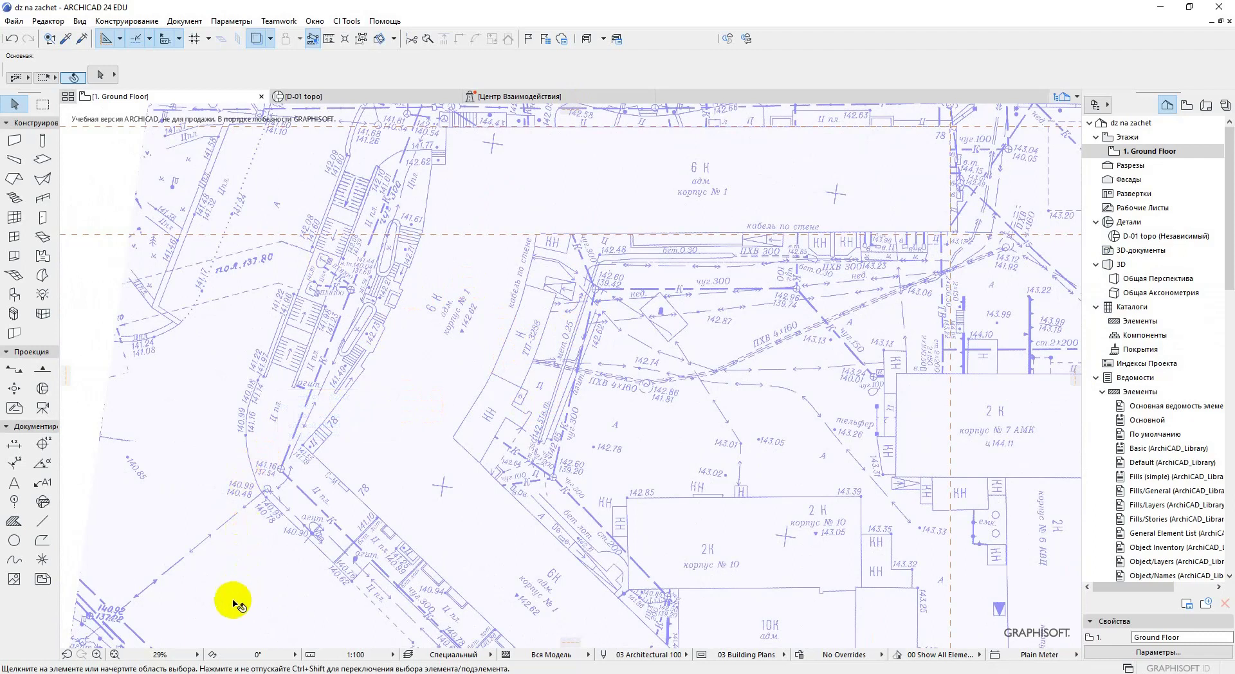
{"action": "left_click", "coordinate": [212, 654]}
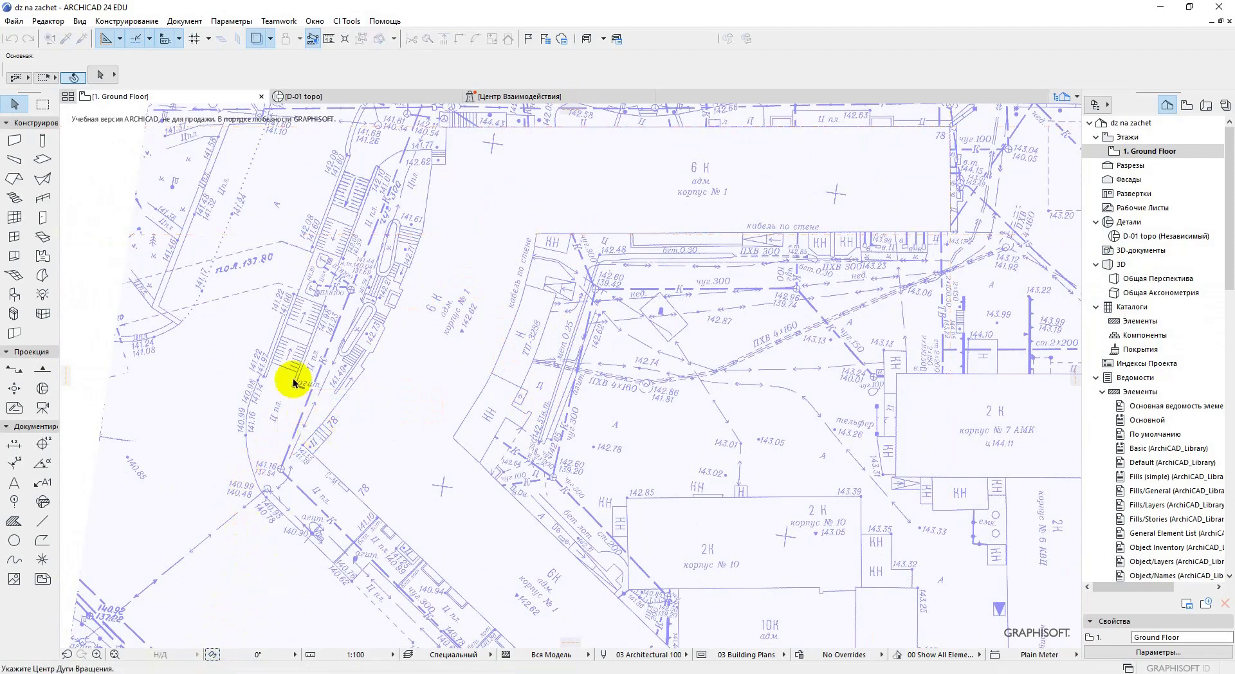
{"action": "left_click", "coordinate": [314, 457]}
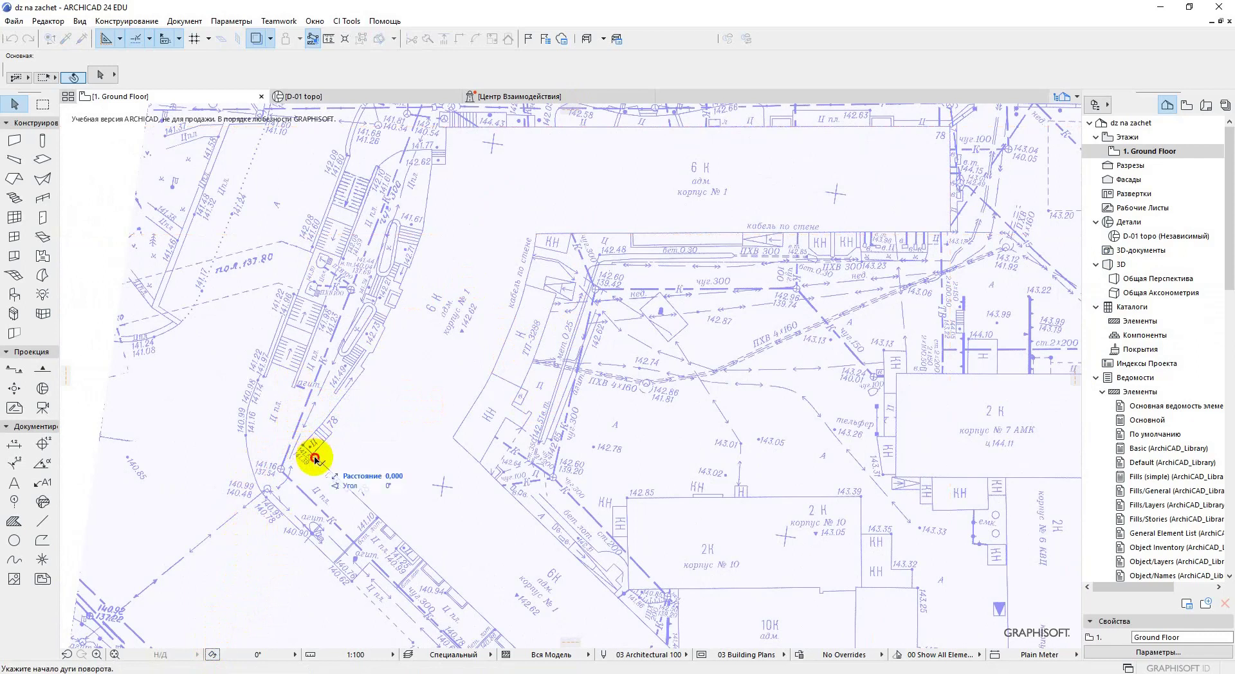
{"action": "left_click", "coordinate": [513, 648]}
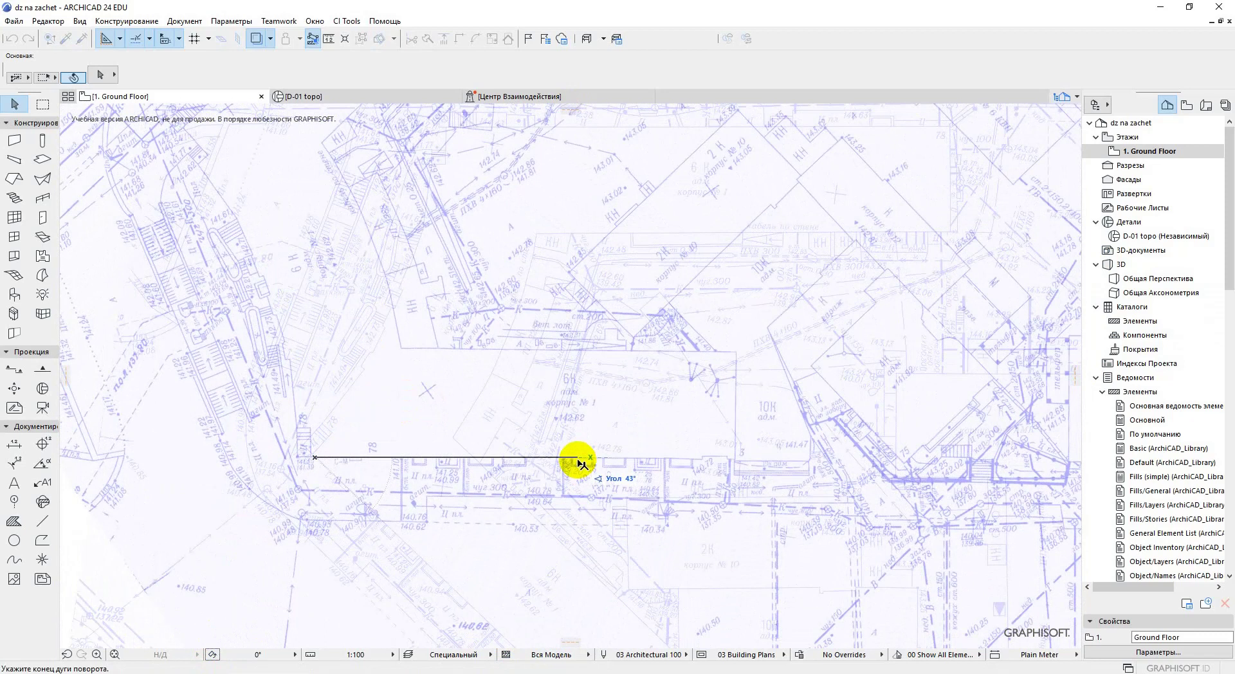
{"action": "left_click", "coordinate": [581, 461]}
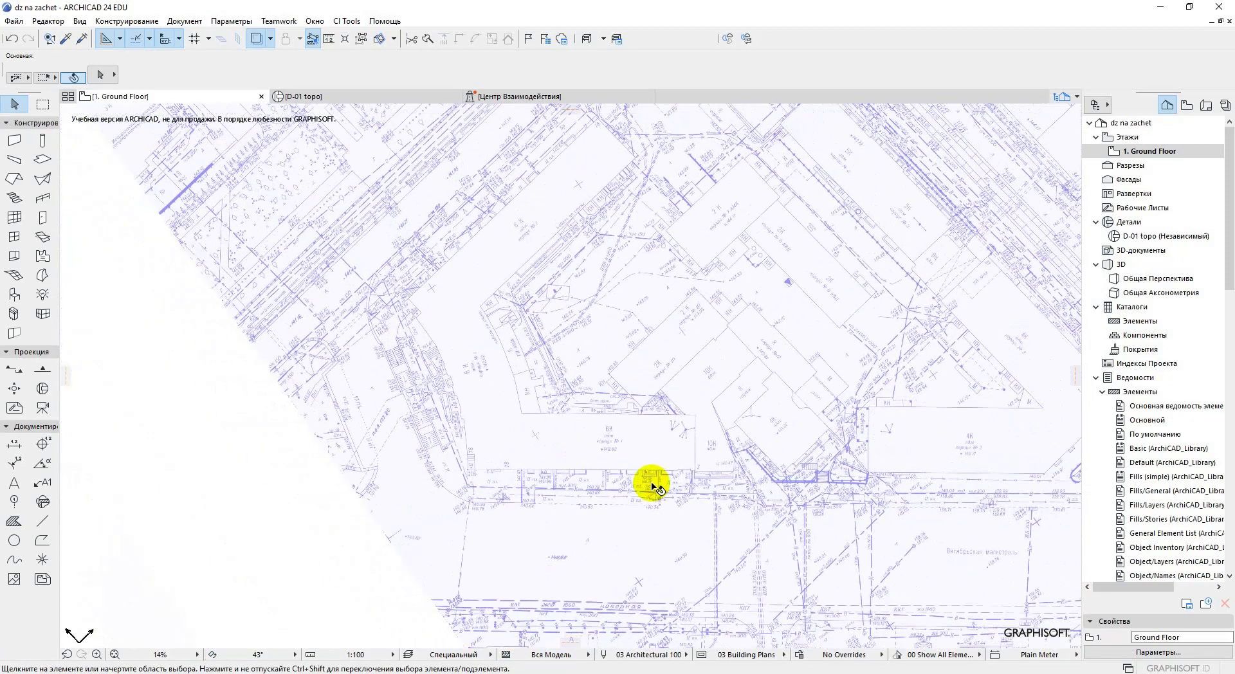
Place guide lines along the upper and lower long edges and the right end of building № 1's wing in the rotated view
{"action": "scroll", "coordinate": [654, 486], "scroll_direction": "down", "scroll_amount": 1}
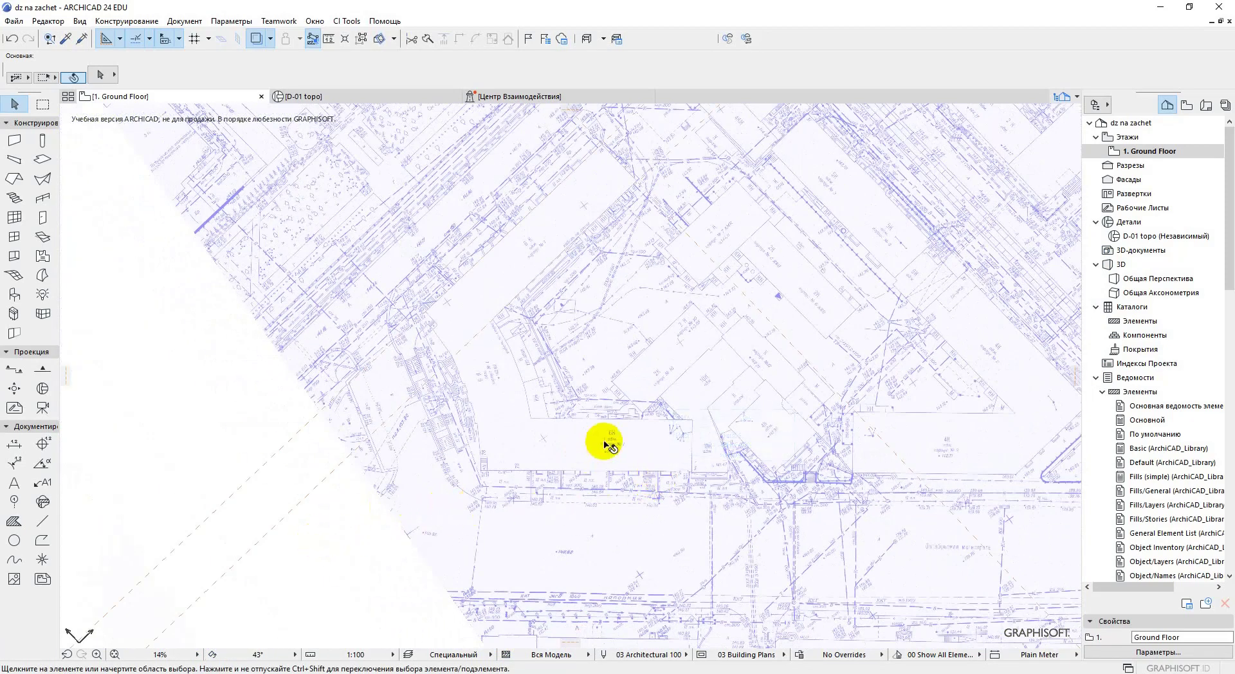
{"action": "scroll", "coordinate": [640, 353], "scroll_direction": "up", "scroll_amount": 4}
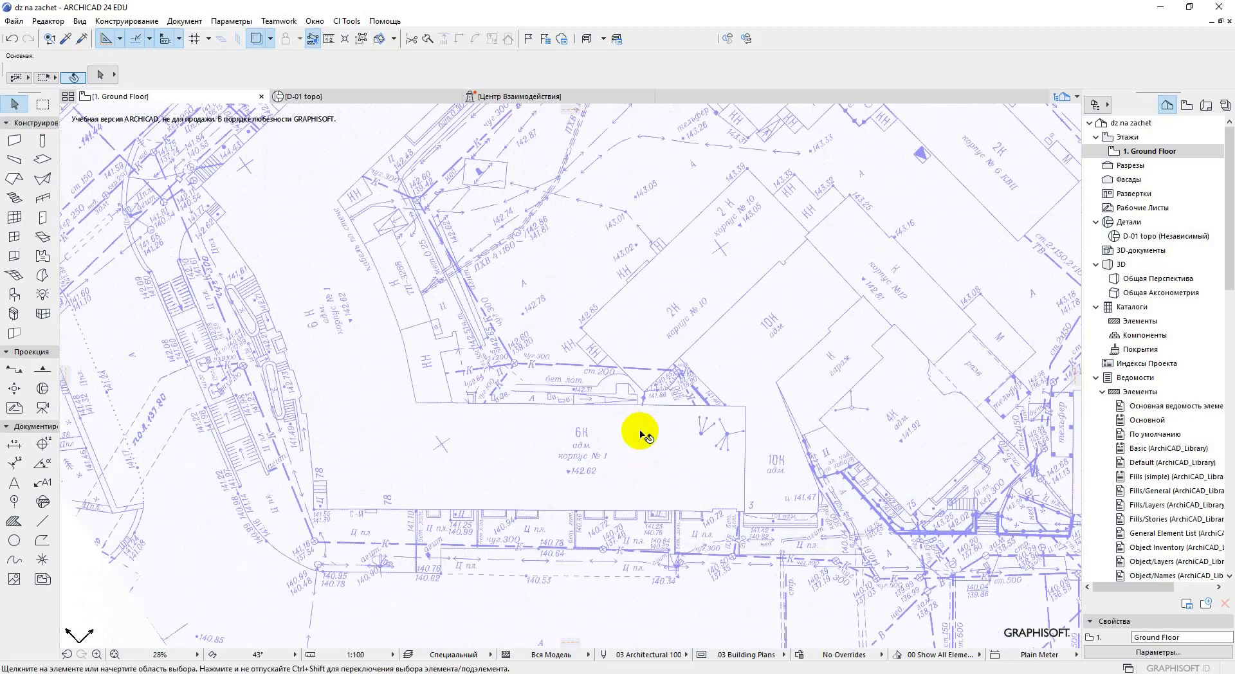
{"action": "left_click_drag", "start_coordinate": [571, 112], "coordinate": [564, 389]}
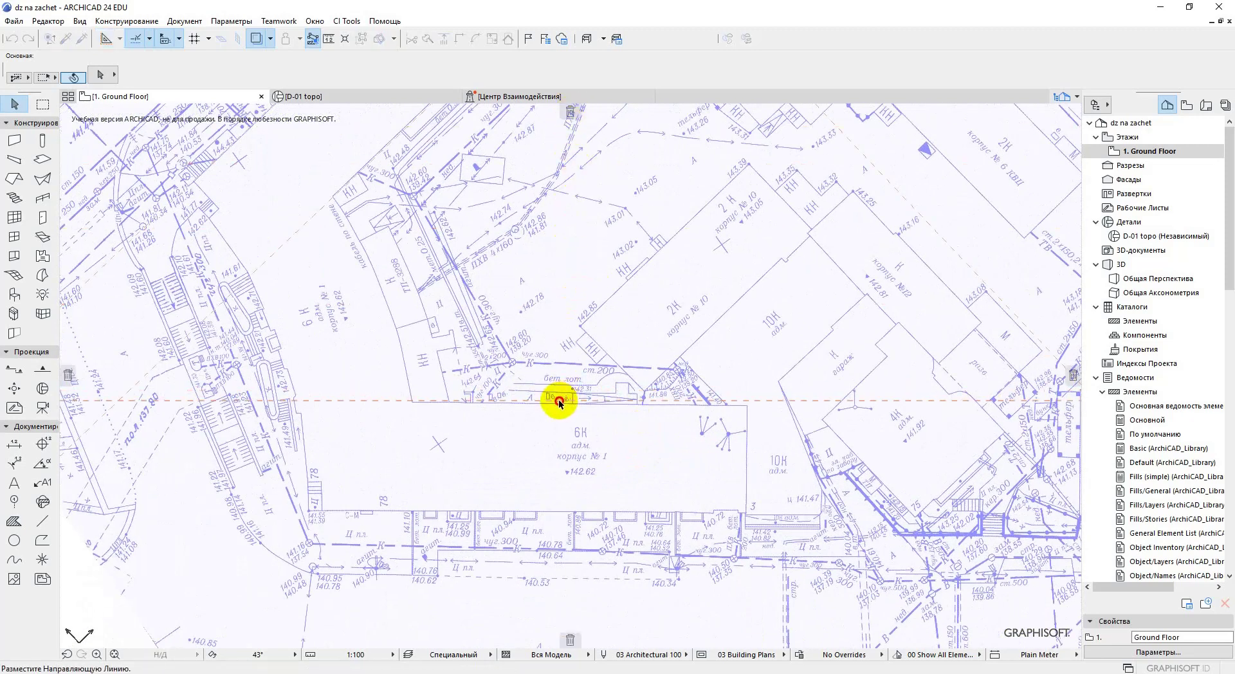
{"action": "key", "text": "Escape"}
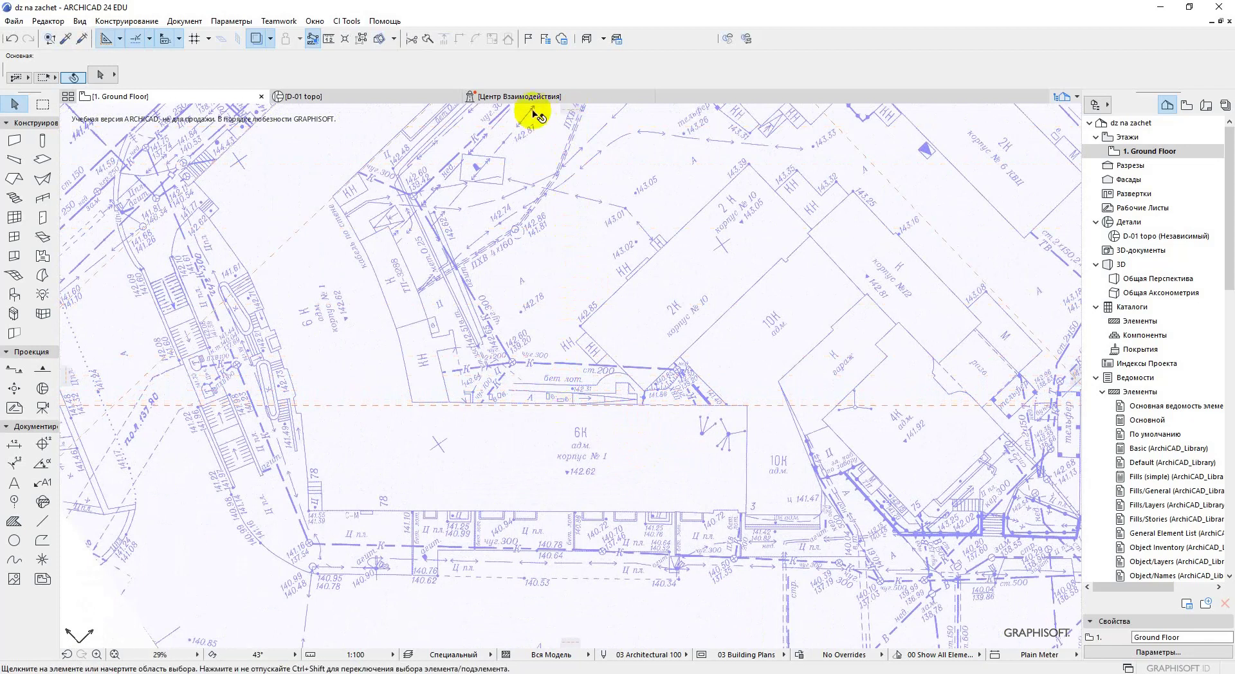
{"action": "left_click_drag", "start_coordinate": [567, 111], "coordinate": [547, 497]}
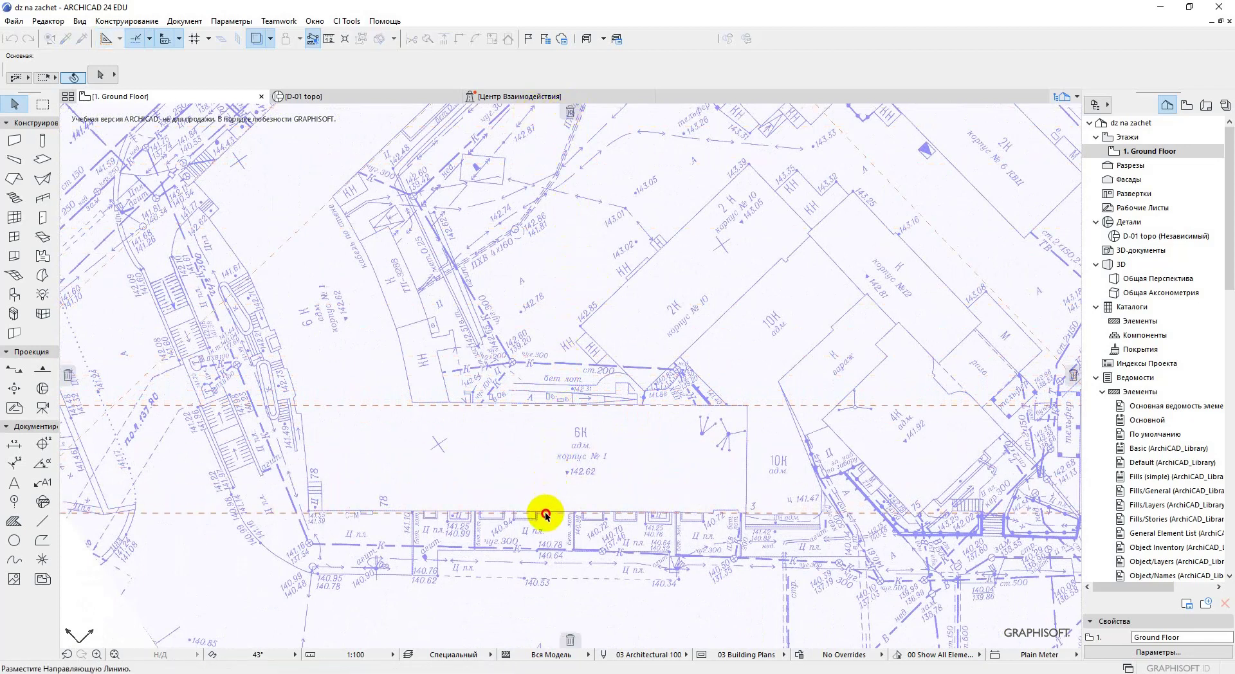
{"action": "left_click", "coordinate": [546, 513]}
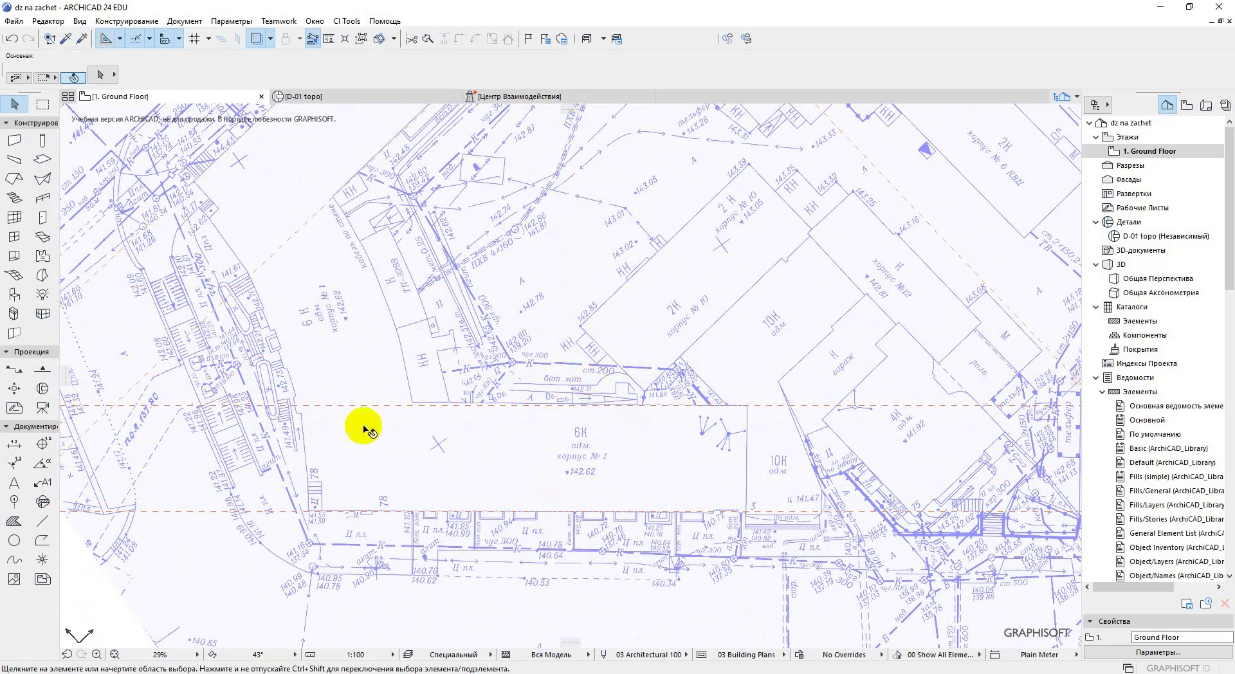
{"action": "left_click_drag", "start_coordinate": [61, 378], "coordinate": [739, 457]}
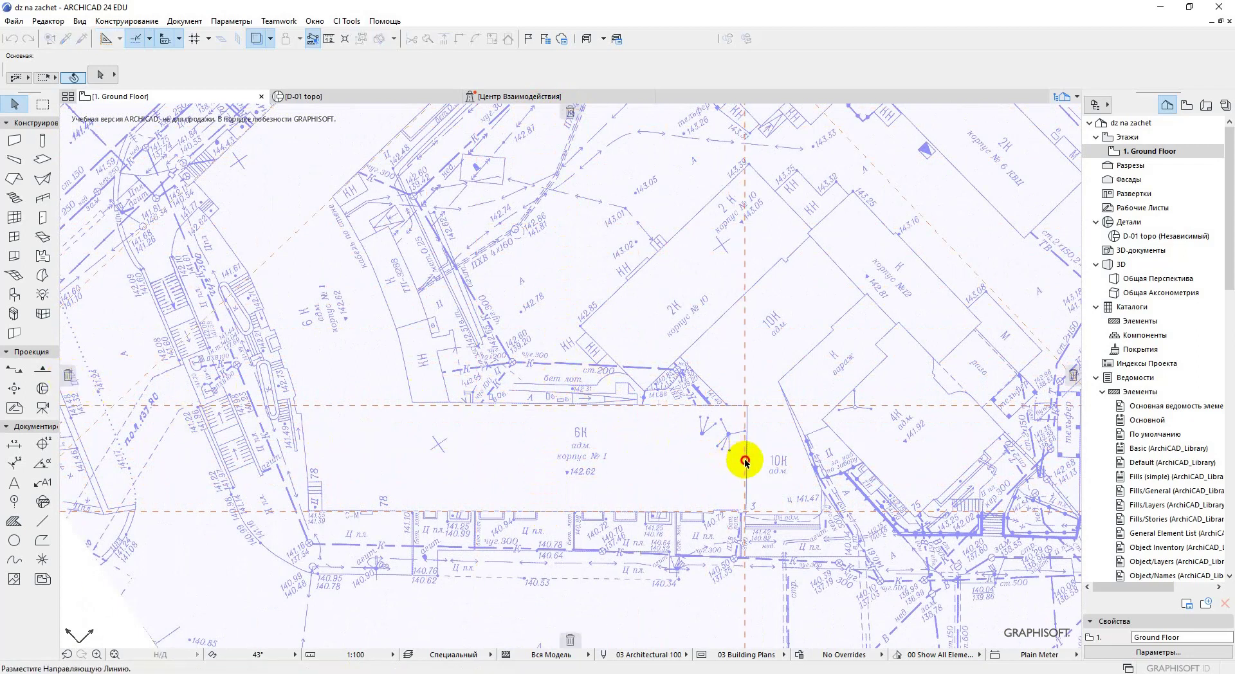
{"action": "left_click", "coordinate": [747, 462]}
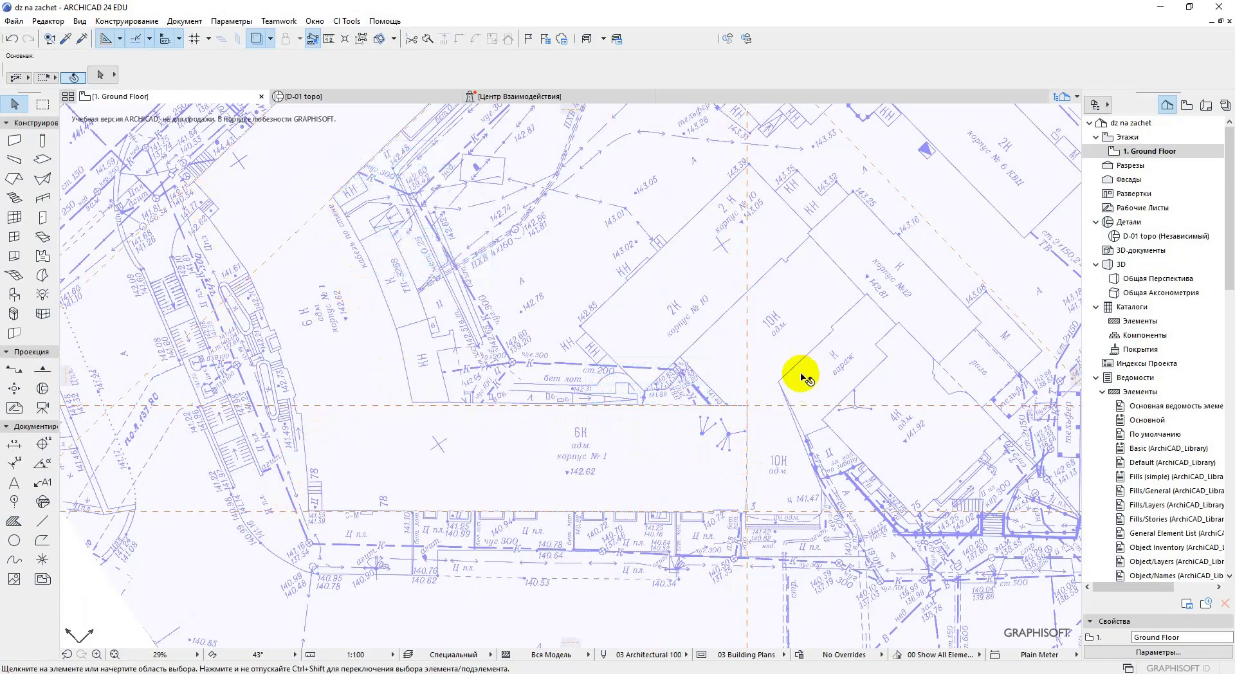
Draw a guide line segment along the outer edge of building № 1's slanted connecting section, between its two outer corners
{"action": "left_click_drag", "start_coordinate": [773, 278], "coordinate": [598, 111]}
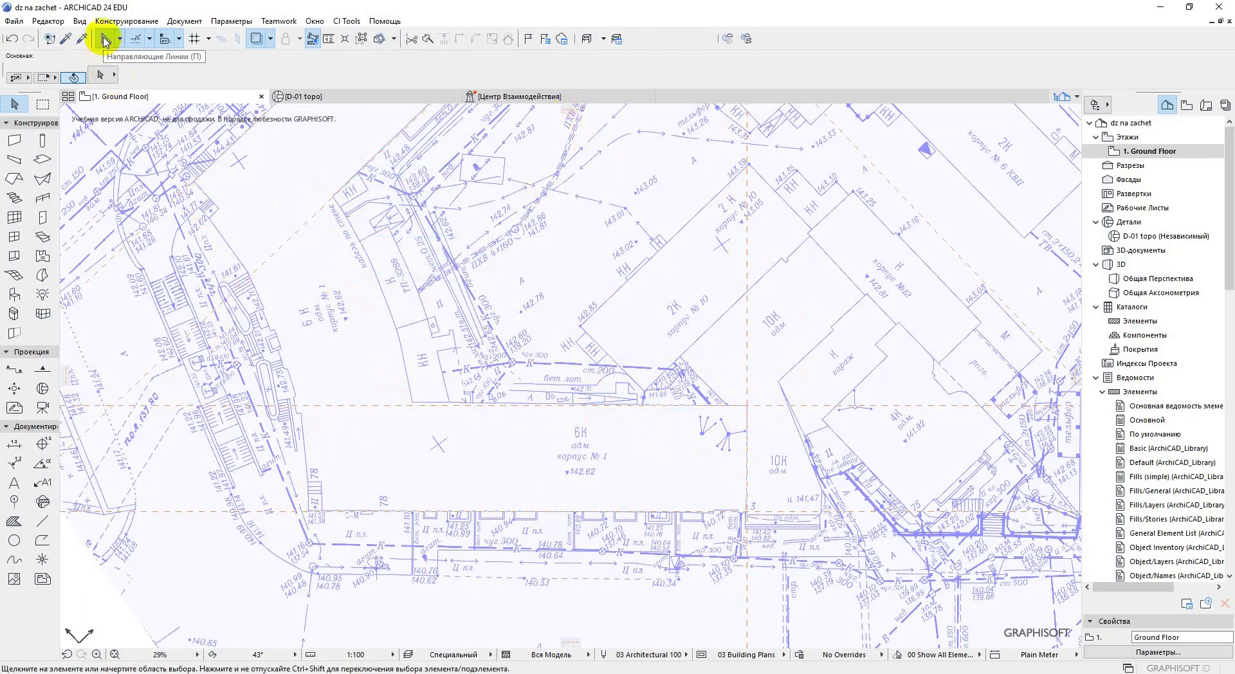
{"action": "left_click", "coordinate": [105, 41]}
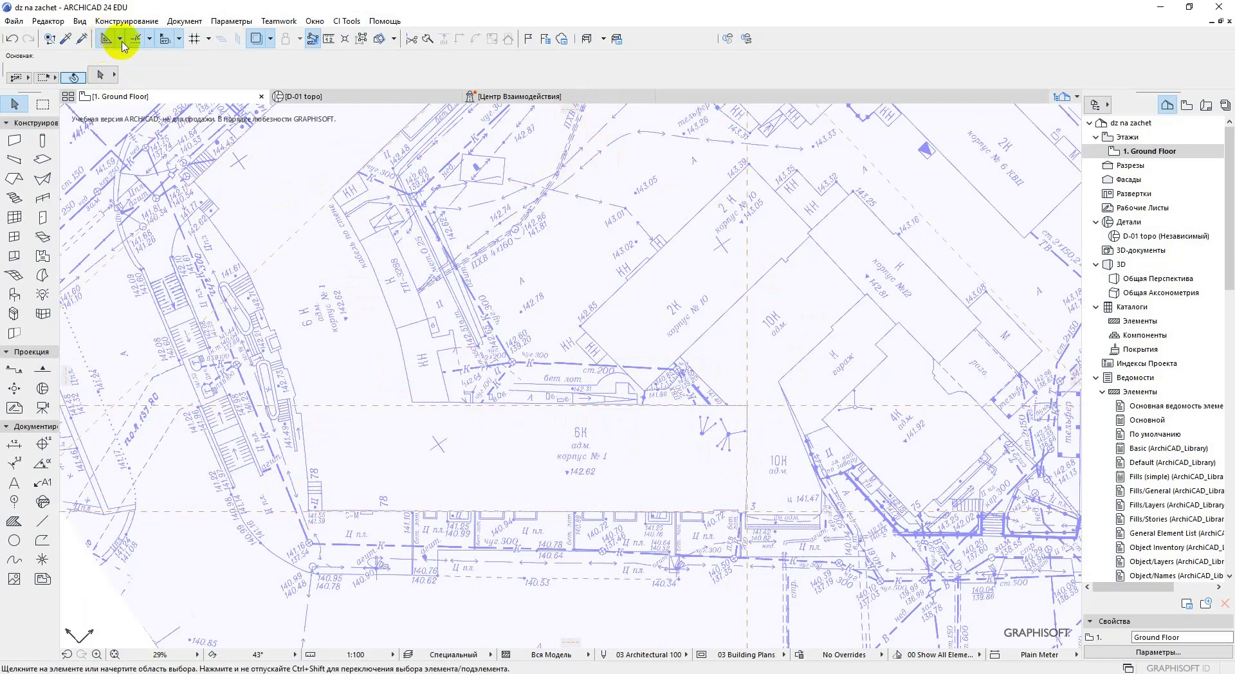
{"action": "left_click", "coordinate": [121, 40]}
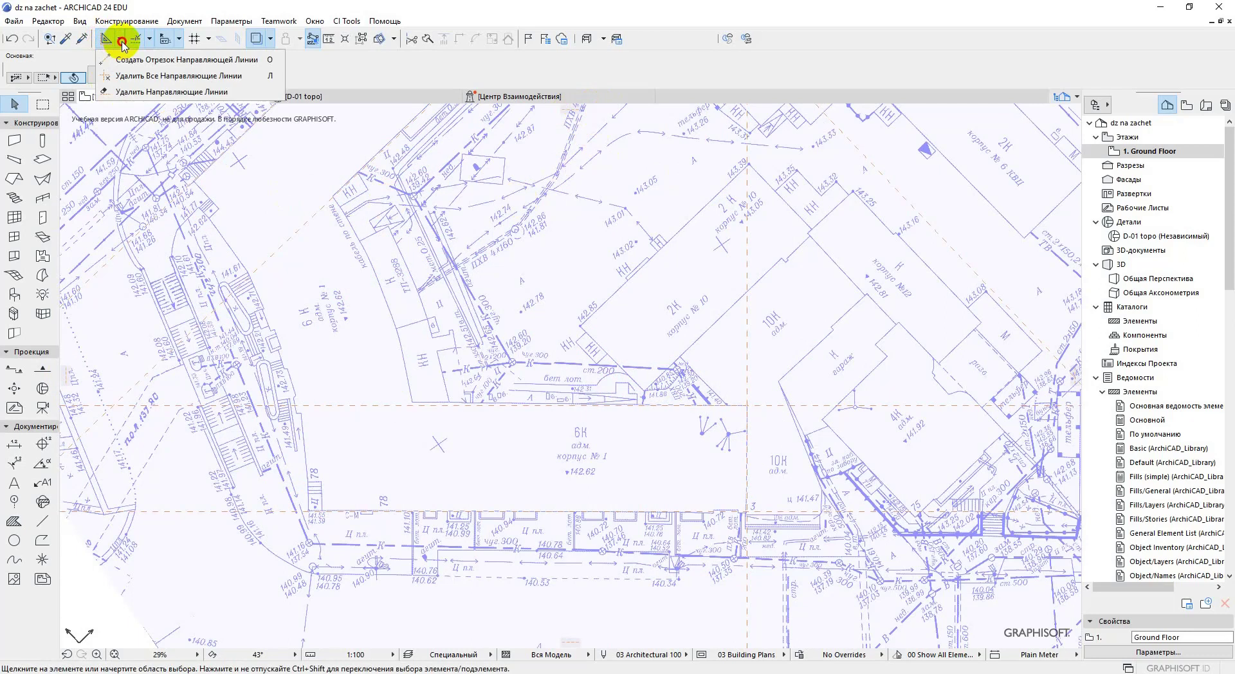
{"action": "left_click", "coordinate": [122, 59]}
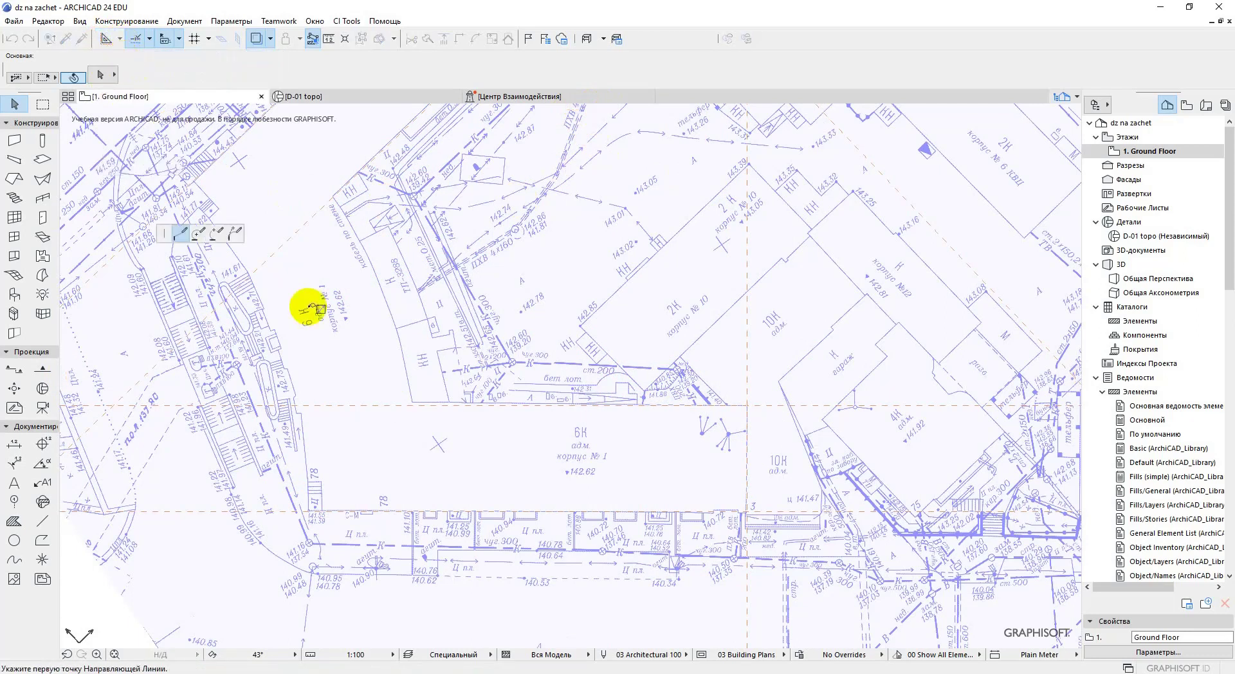
{"action": "left_click", "coordinate": [309, 512]}
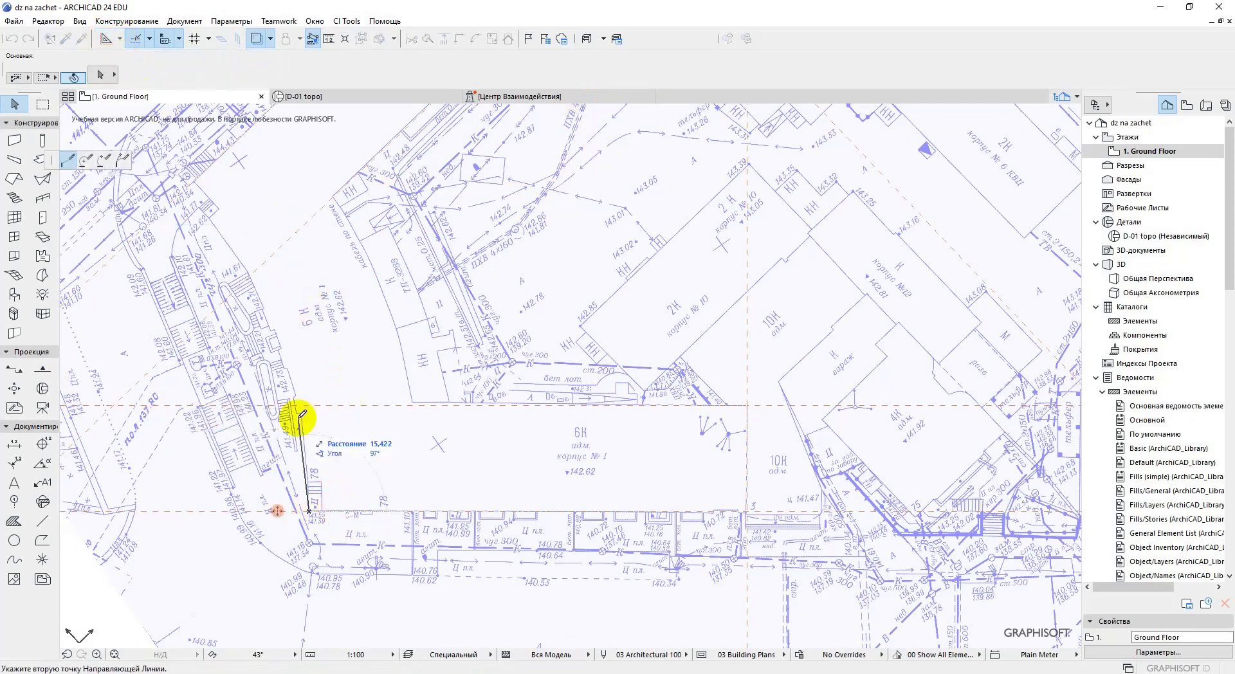
{"action": "left_click", "coordinate": [193, 176]}
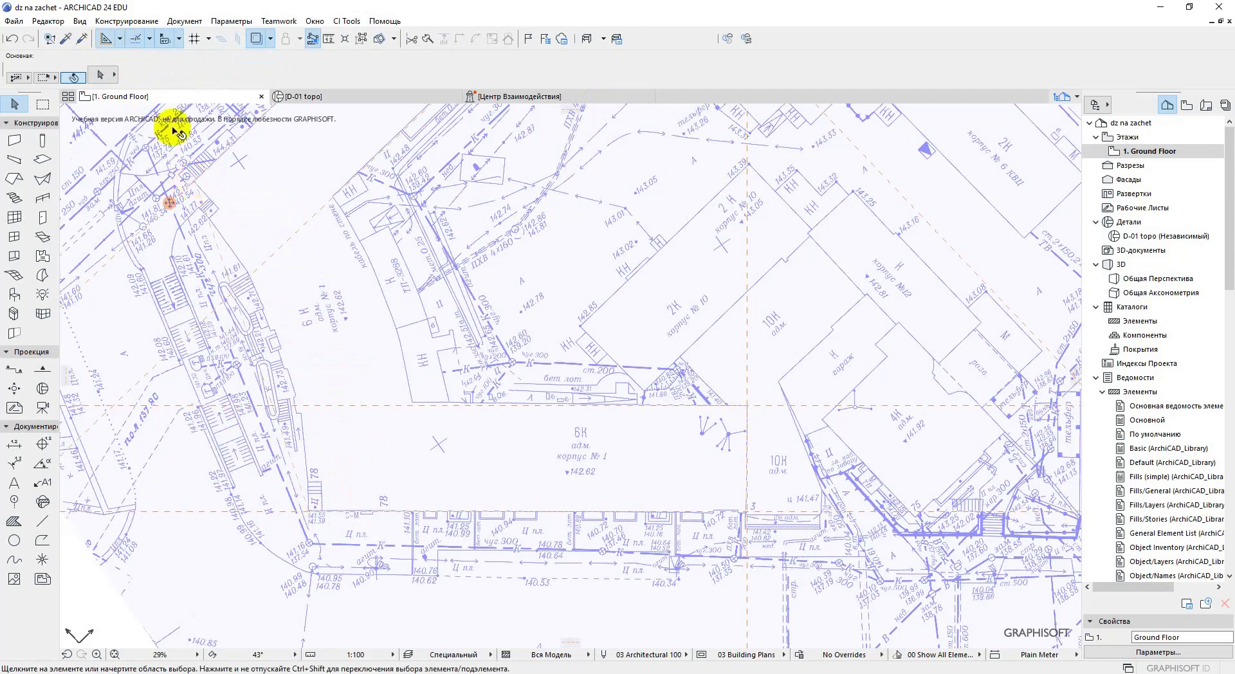
Draw a guide line segment along the inner edge of building № 1's slanted connecting section, between its two inner corners
{"action": "left_click", "coordinate": [121, 47]}
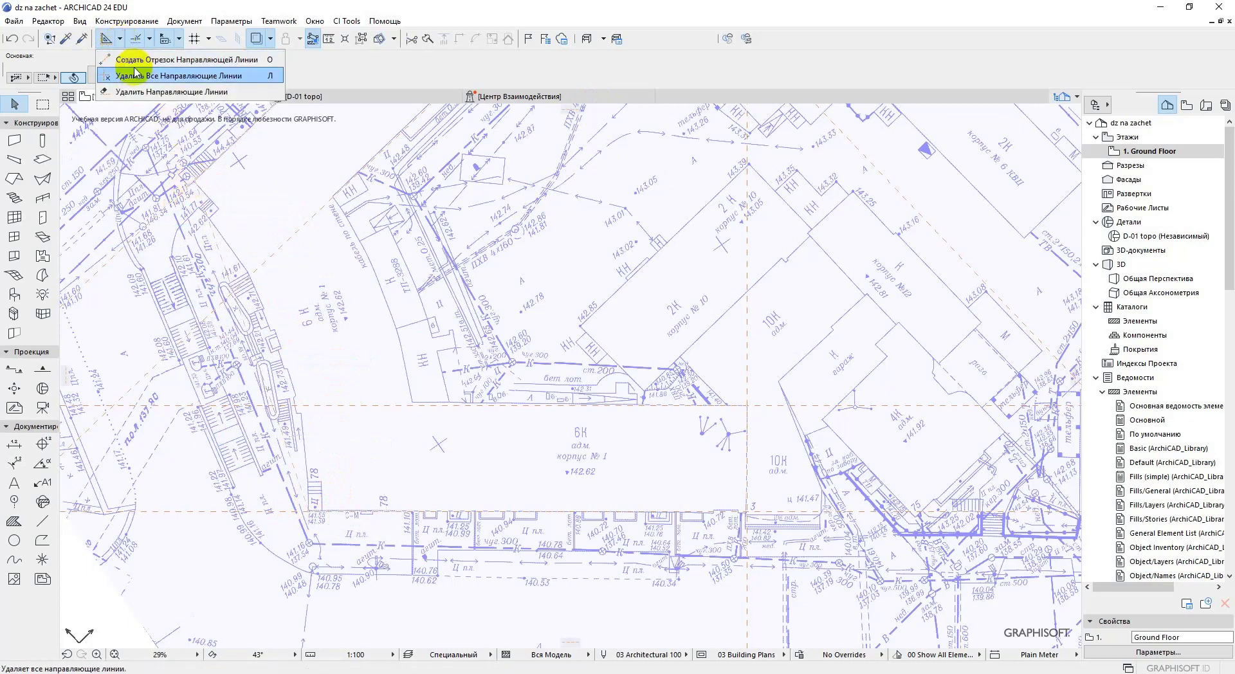
{"action": "left_click", "coordinate": [126, 51]}
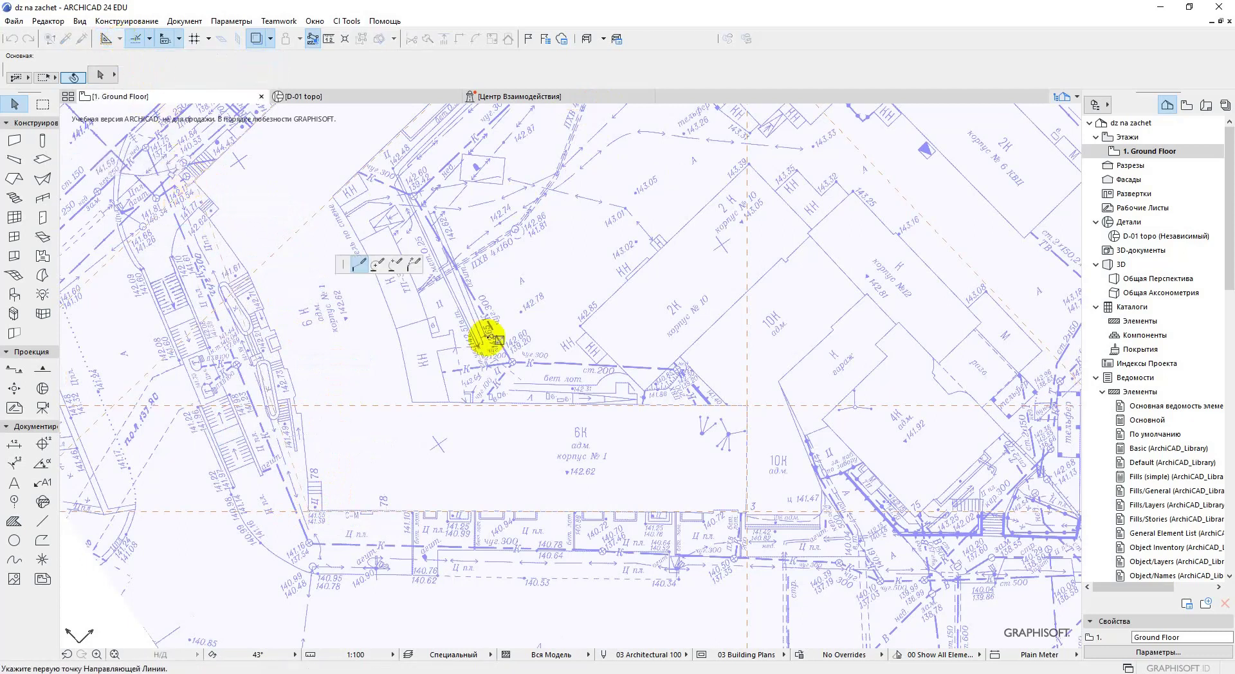
{"action": "left_click", "coordinate": [413, 404]}
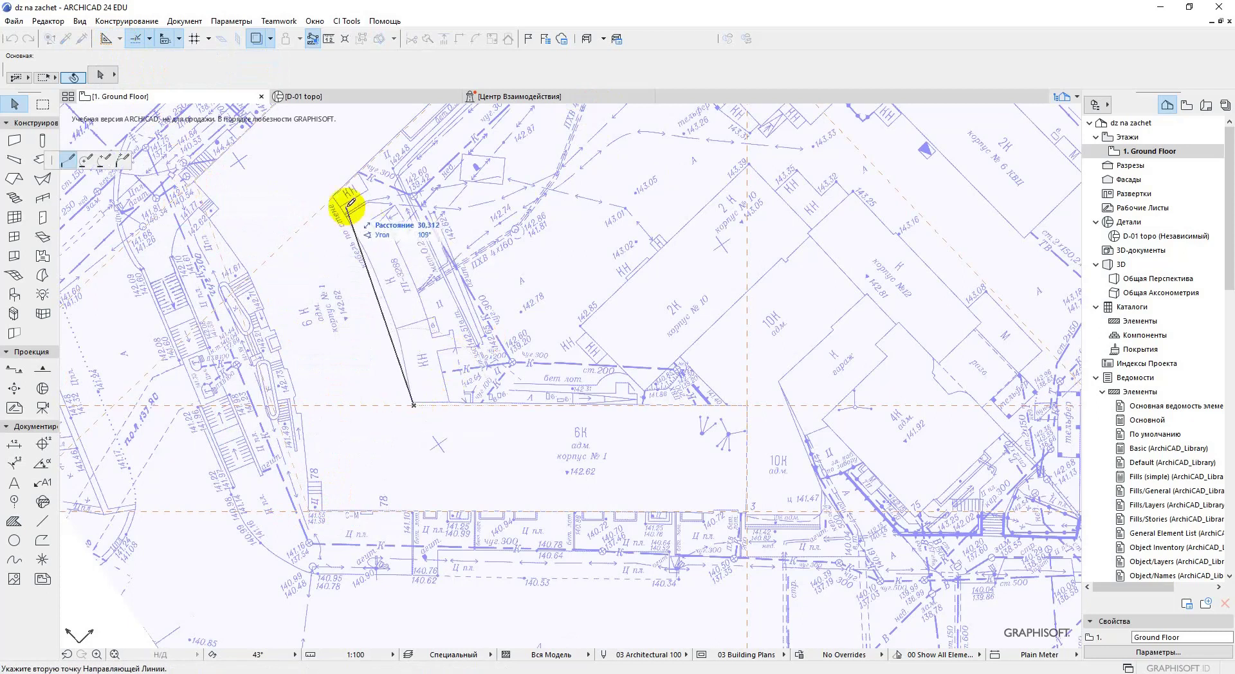
{"action": "key", "text": "Escape"}
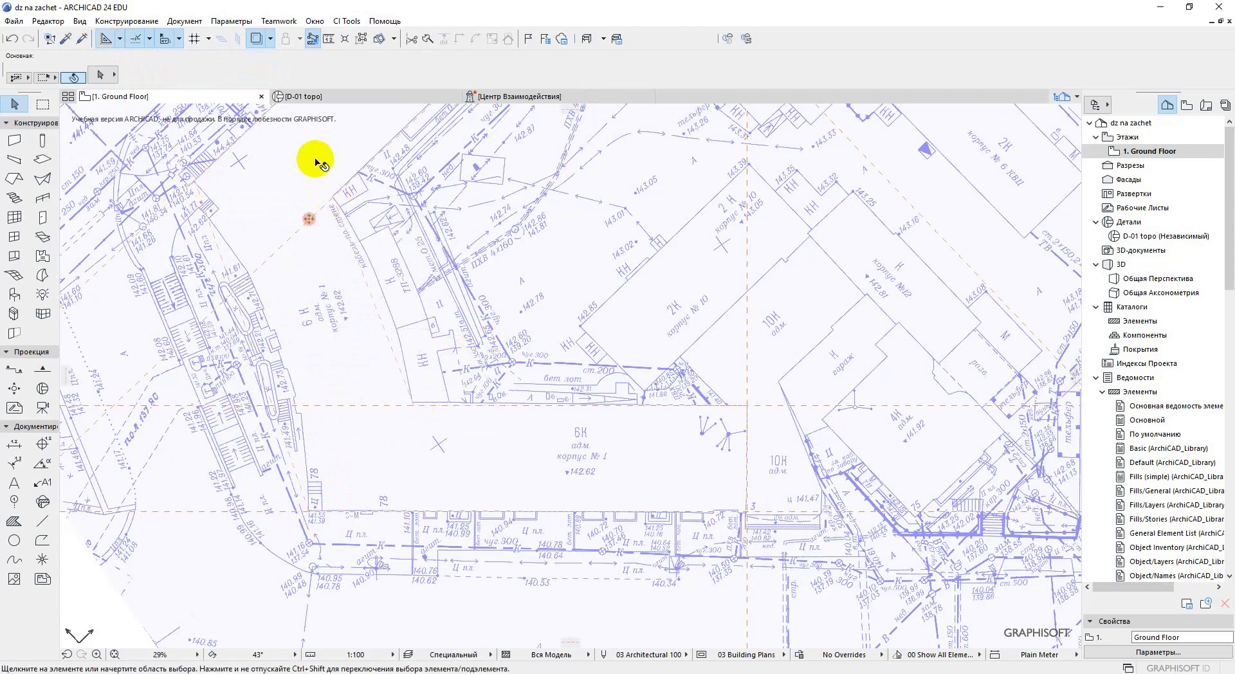
Hide the trace reference and reset the plan view orientation to 0°
{"action": "left_click", "coordinate": [256, 38]}
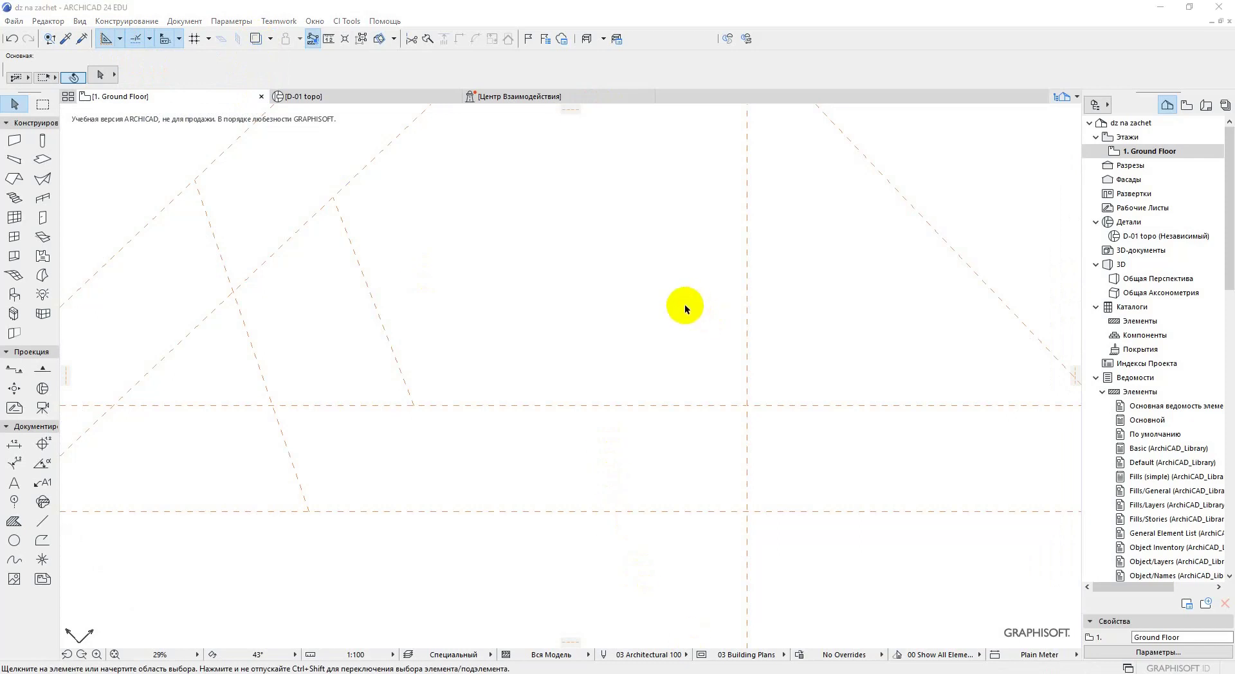
{"action": "scroll", "coordinate": [684, 307], "scroll_direction": "down", "scroll_amount": 5}
{"action": "middle_click_drag", "start_coordinate": [708, 283], "coordinate": [699, 315]}
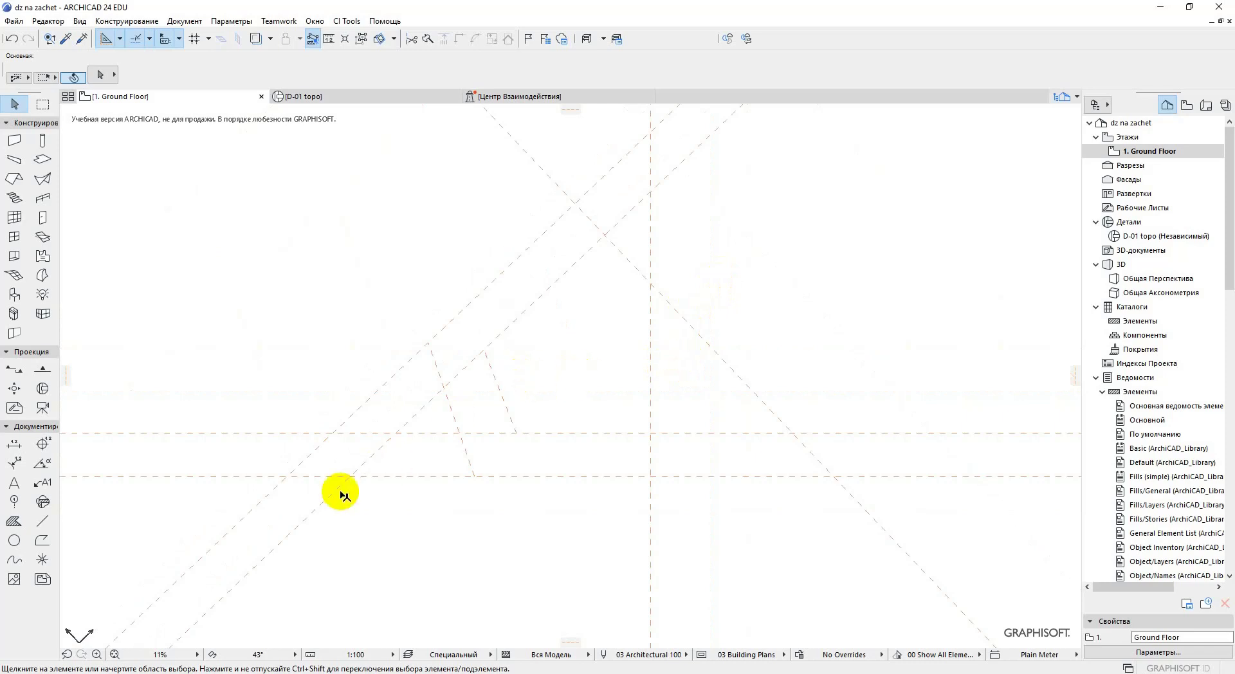
{"action": "left_click", "coordinate": [261, 660]}
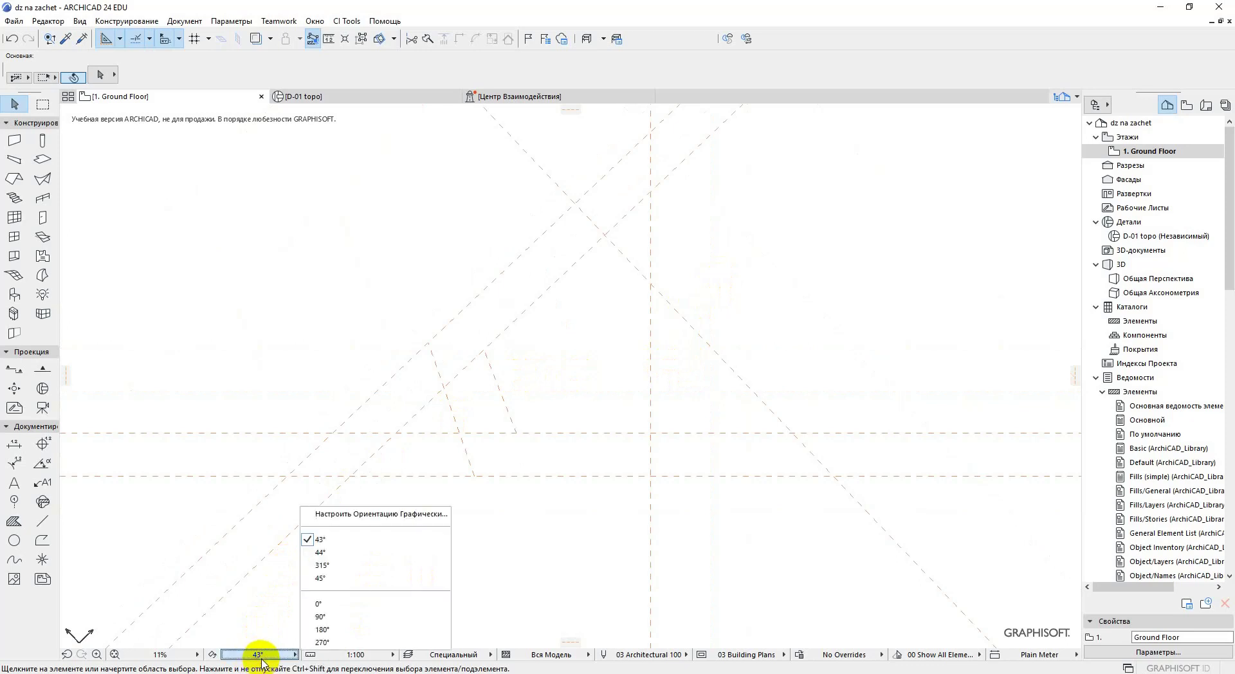
{"action": "left_click", "coordinate": [338, 607]}
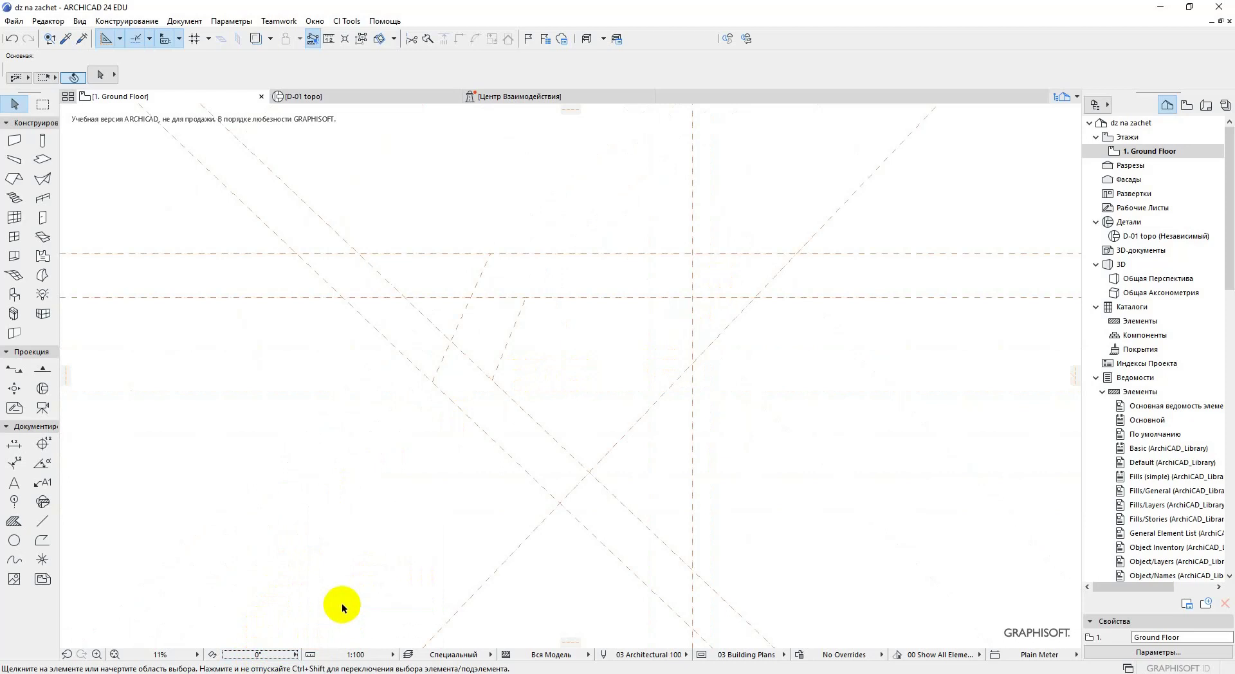
Check the guide lines against the trace reference at 43° and 0° view orientations, ending at 0° with the reference hidden
{"action": "left_click", "coordinate": [268, 657]}
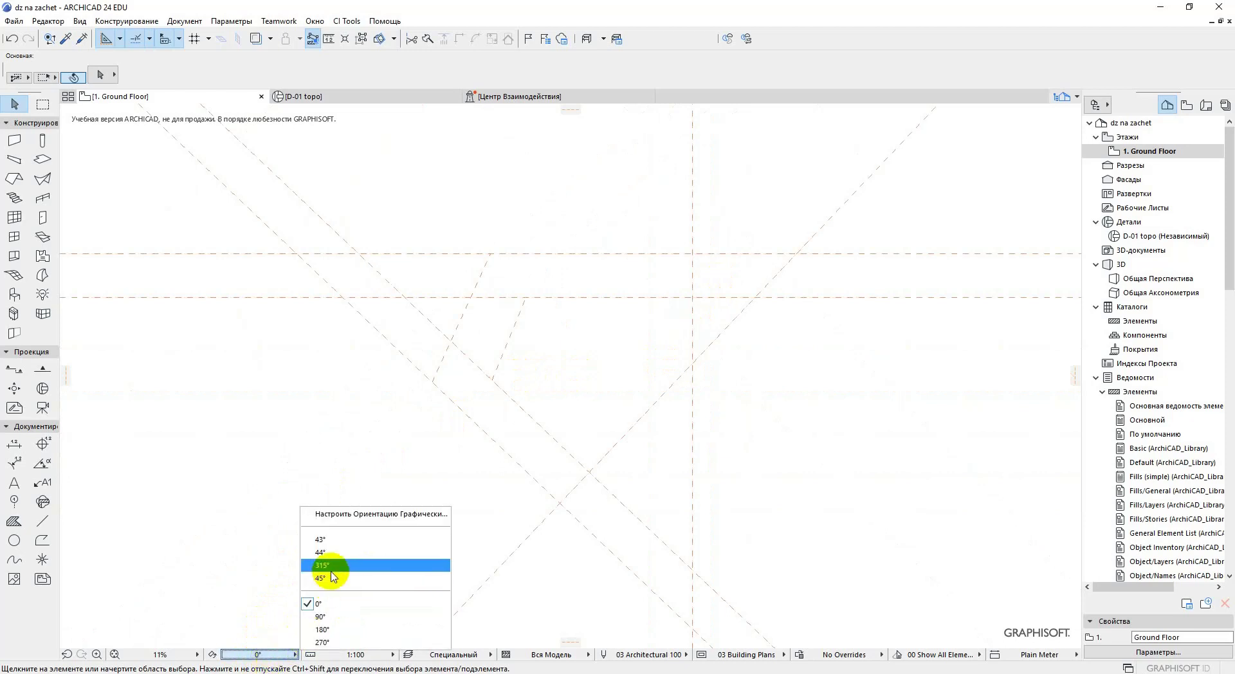
{"action": "left_click", "coordinate": [330, 534]}
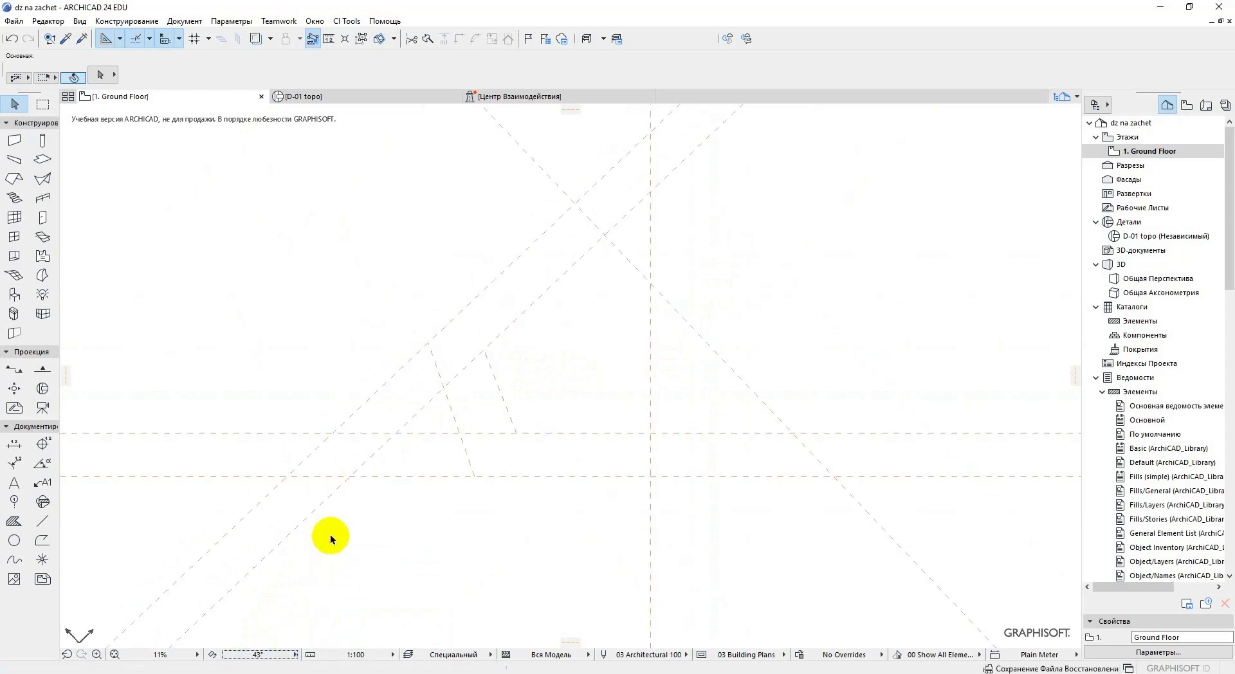
{"action": "left_click", "coordinate": [256, 38]}
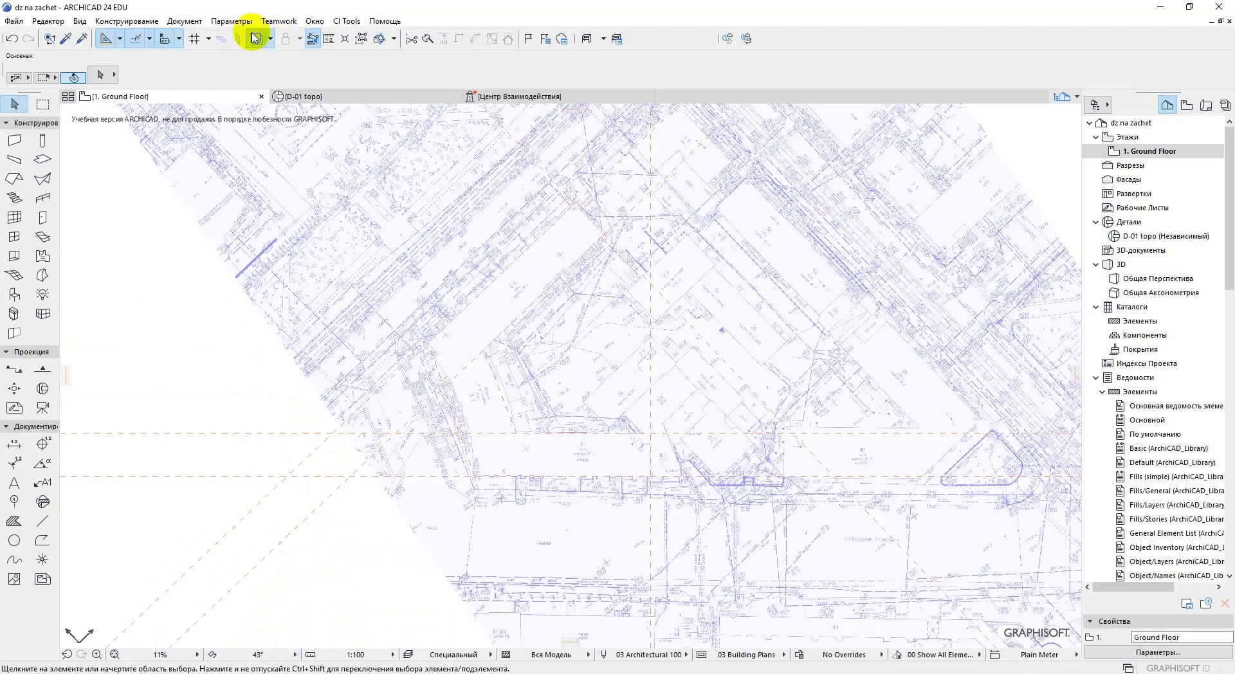
{"action": "left_click", "coordinate": [260, 655]}
{"action": "left_click", "coordinate": [345, 603]}
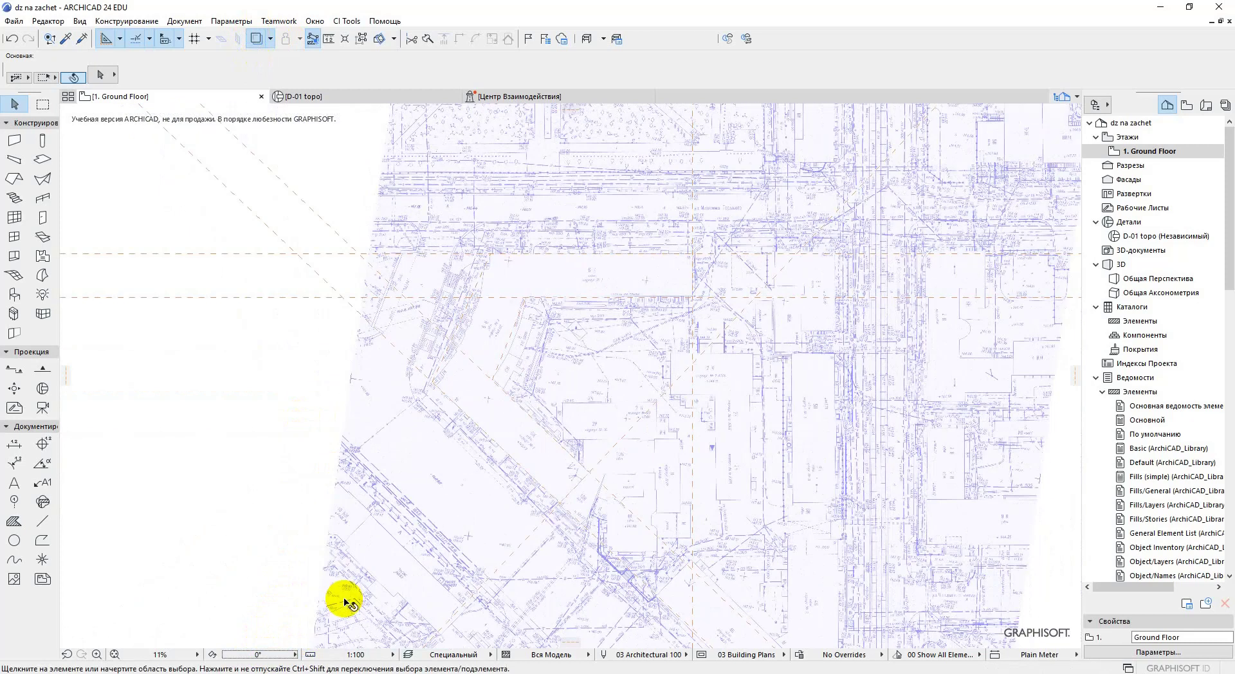
{"action": "left_click", "coordinate": [265, 657]}
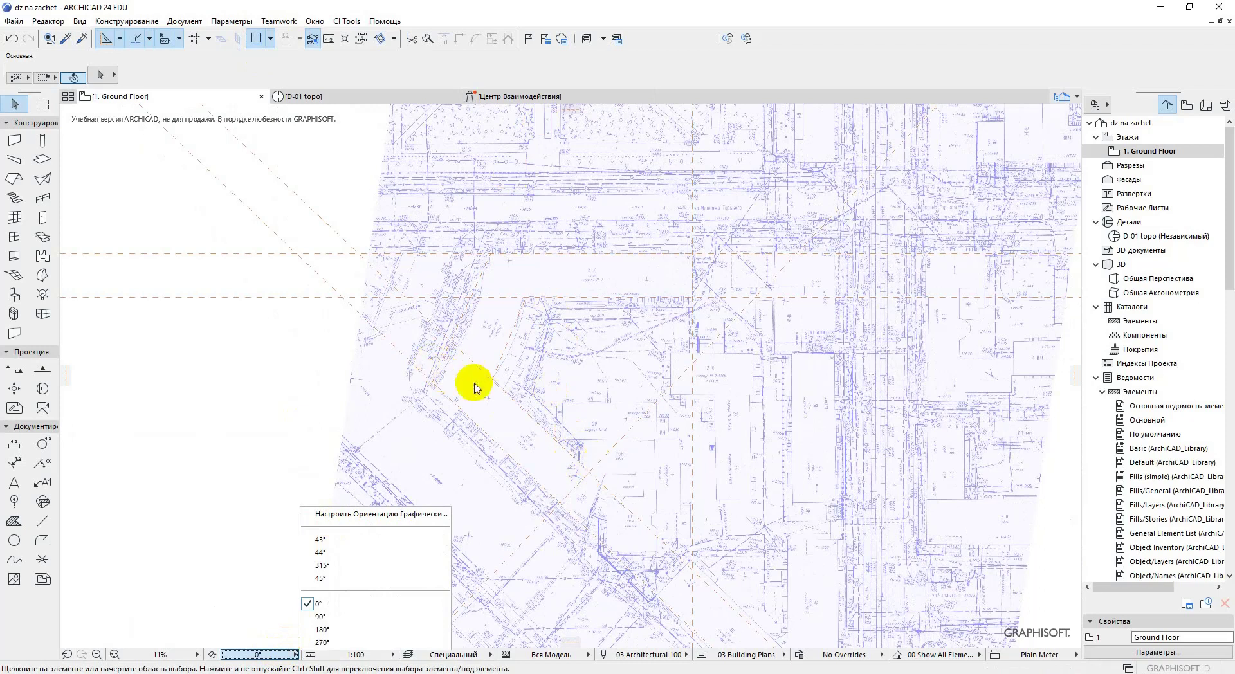
{"action": "left_click", "coordinate": [347, 553]}
{"action": "left_click", "coordinate": [265, 655]}
{"action": "left_click", "coordinate": [334, 608]}
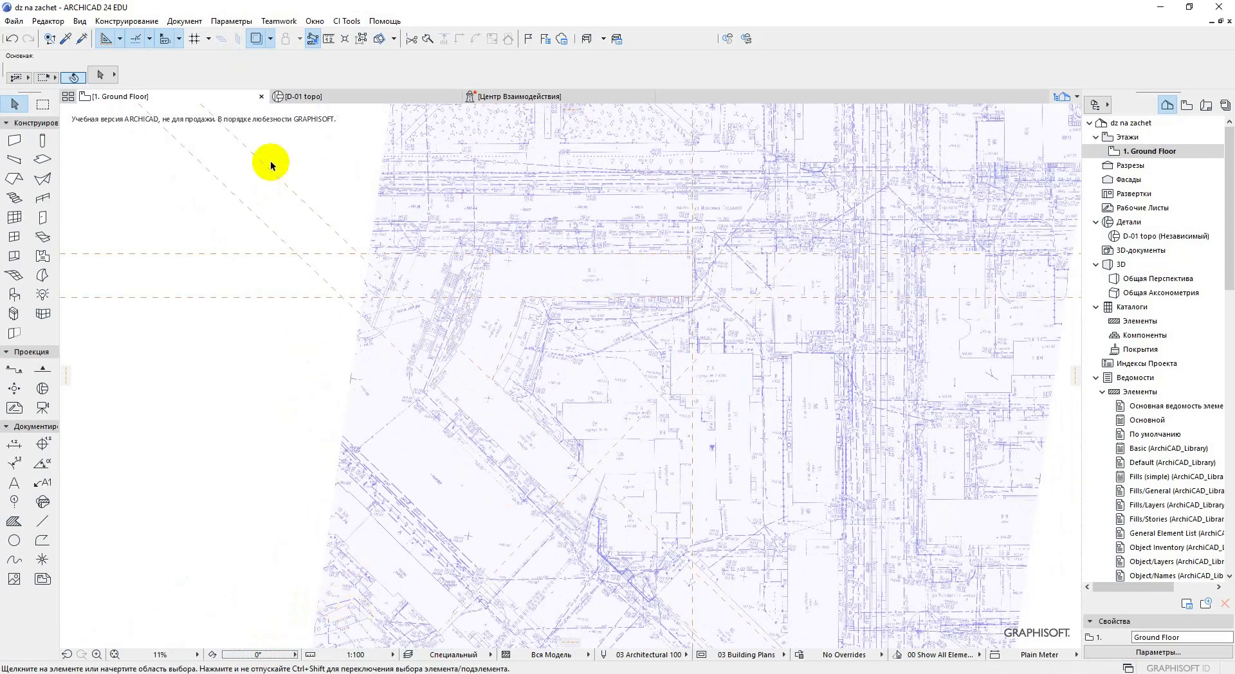
{"action": "left_click", "coordinate": [256, 39]}
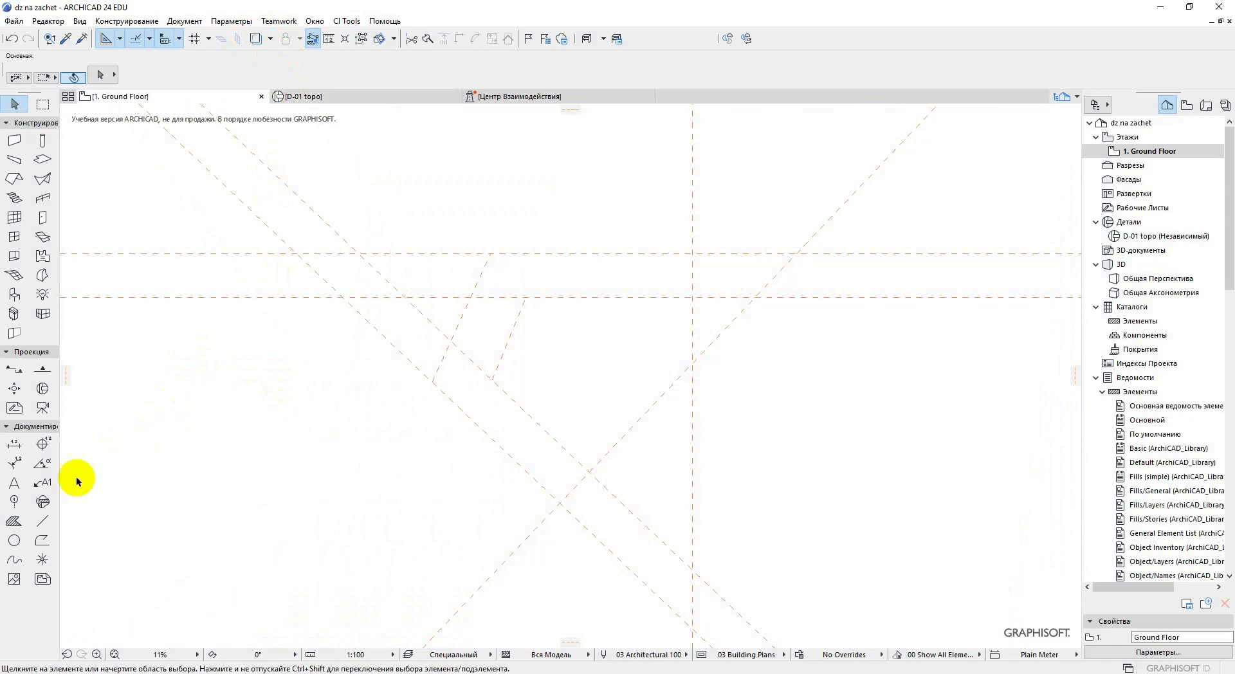
Place a grid axis on the vertical guide line, crossing both horizontal guide lines of building № 1's upper wing
{"action": "left_click", "coordinate": [14, 501]}
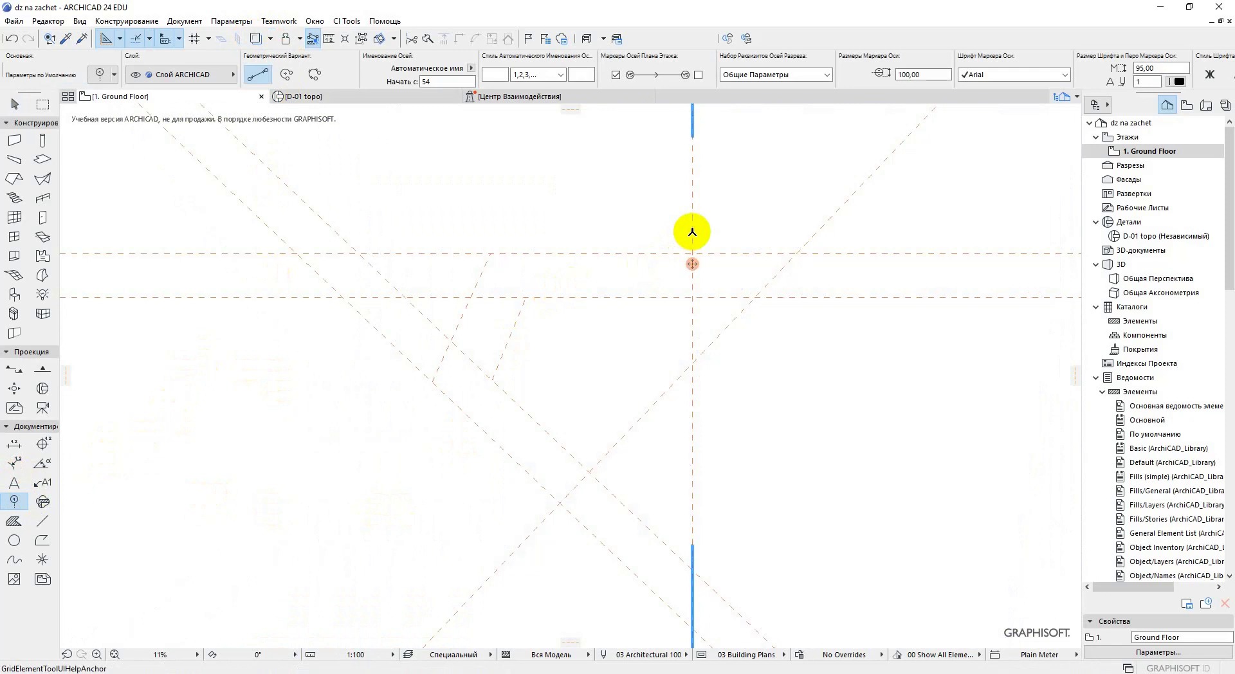
{"action": "left_click", "coordinate": [691, 325]}
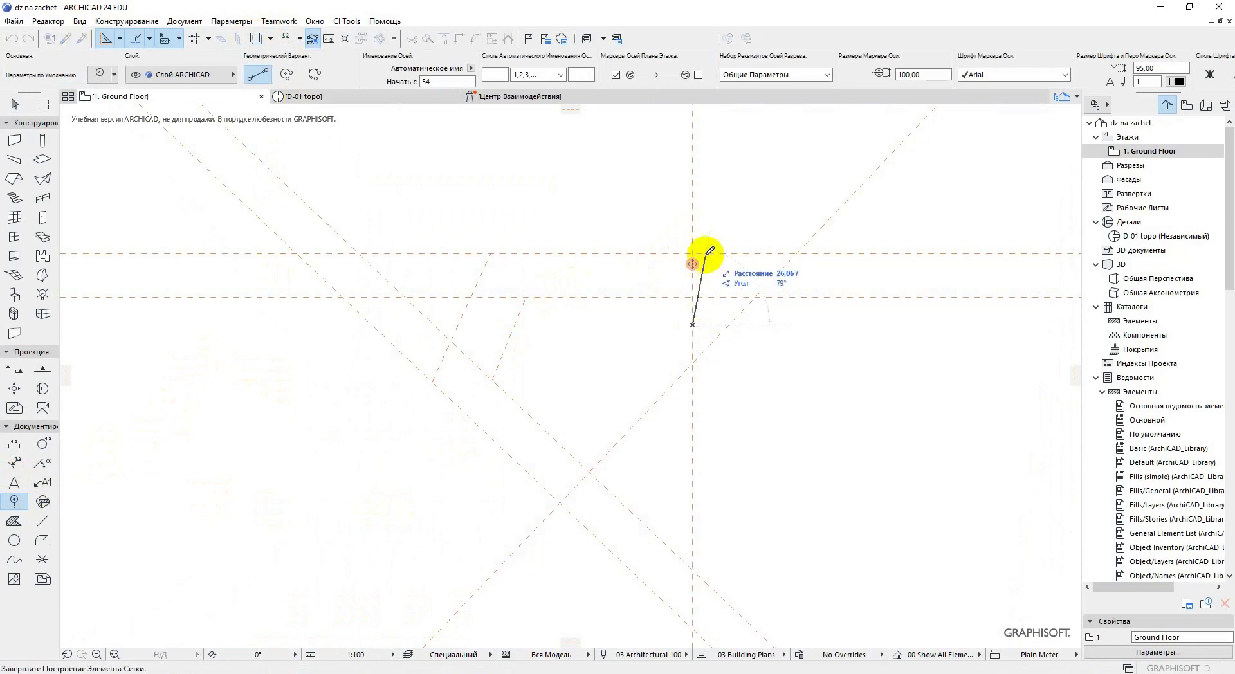
{"action": "left_click", "coordinate": [692, 220]}
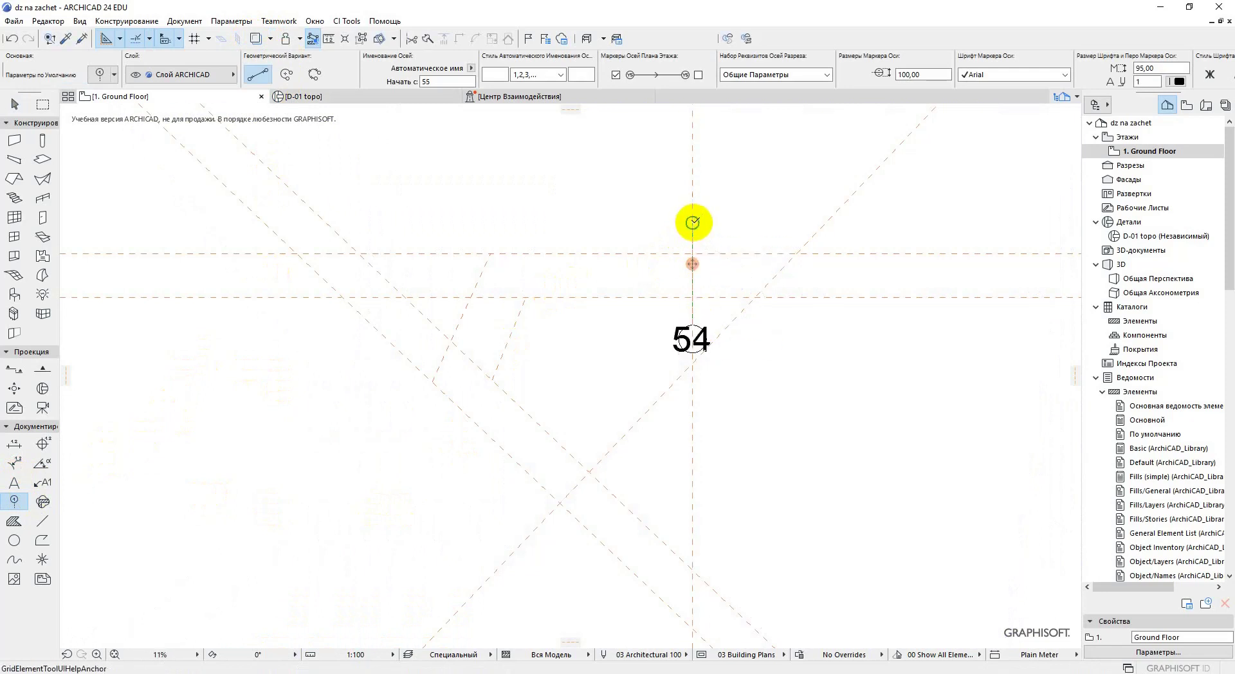
{"action": "left_click", "coordinate": [691, 222]}
{"action": "key", "text": "shift"}
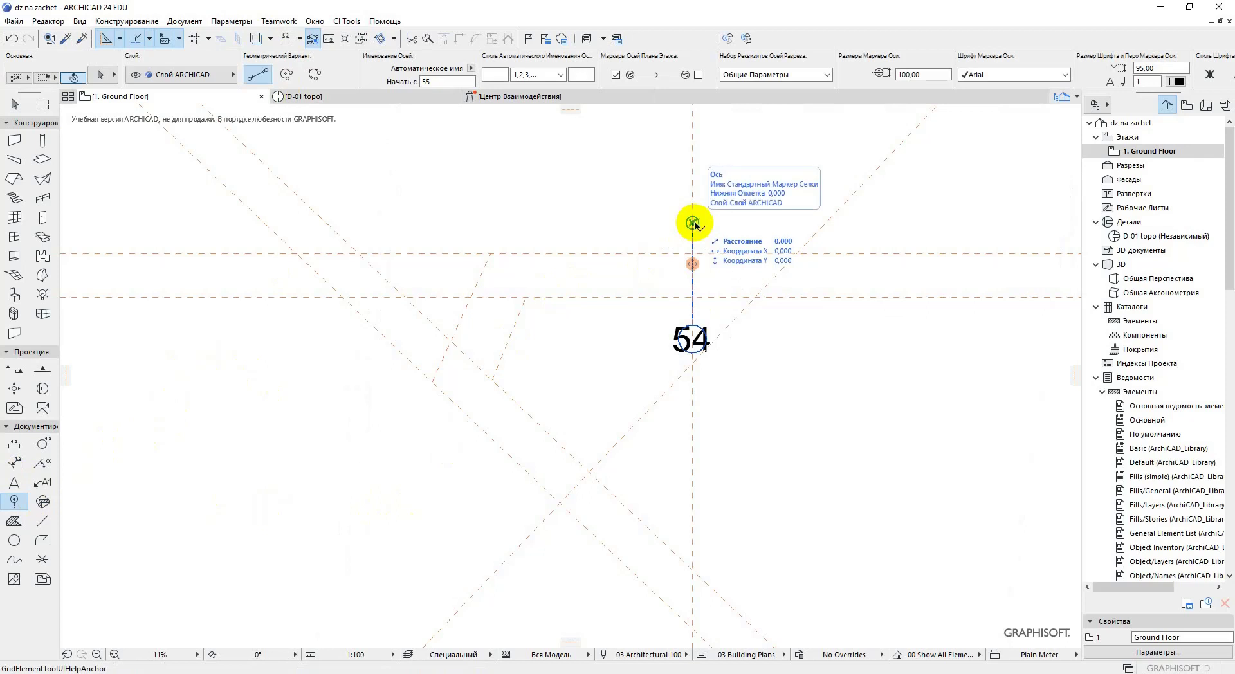
{"action": "left_click", "coordinate": [693, 223], "text": "shift"}
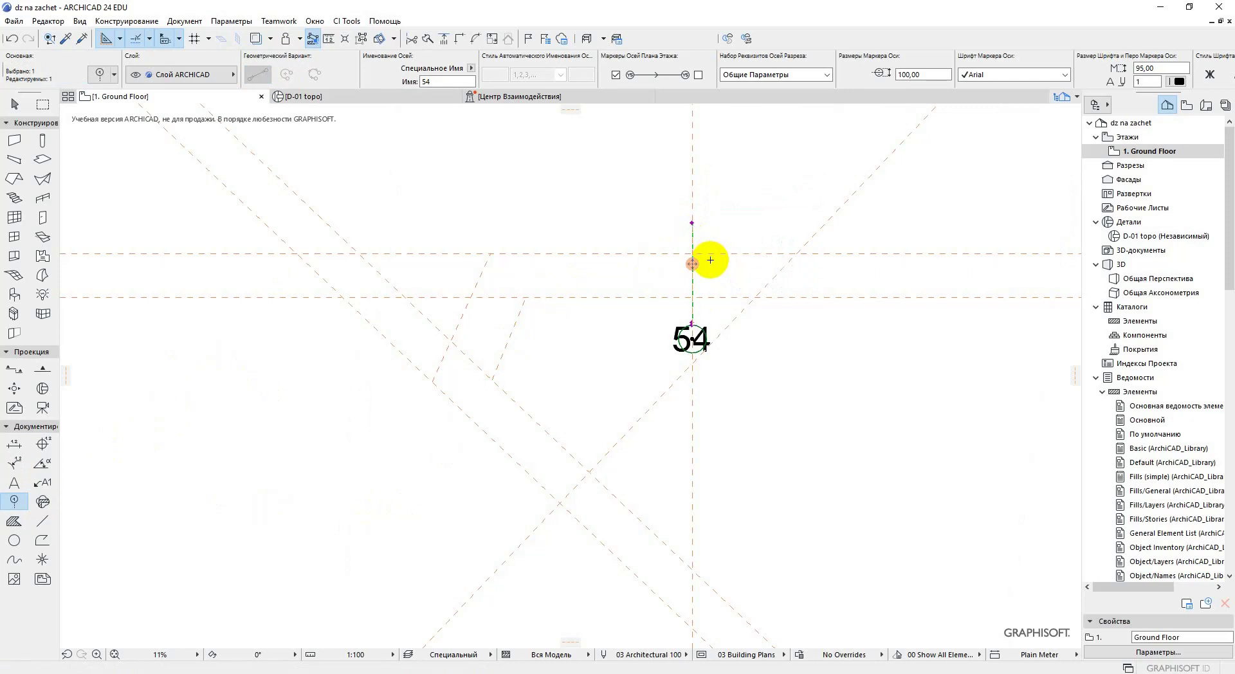
{"action": "key", "text": "Escape"}
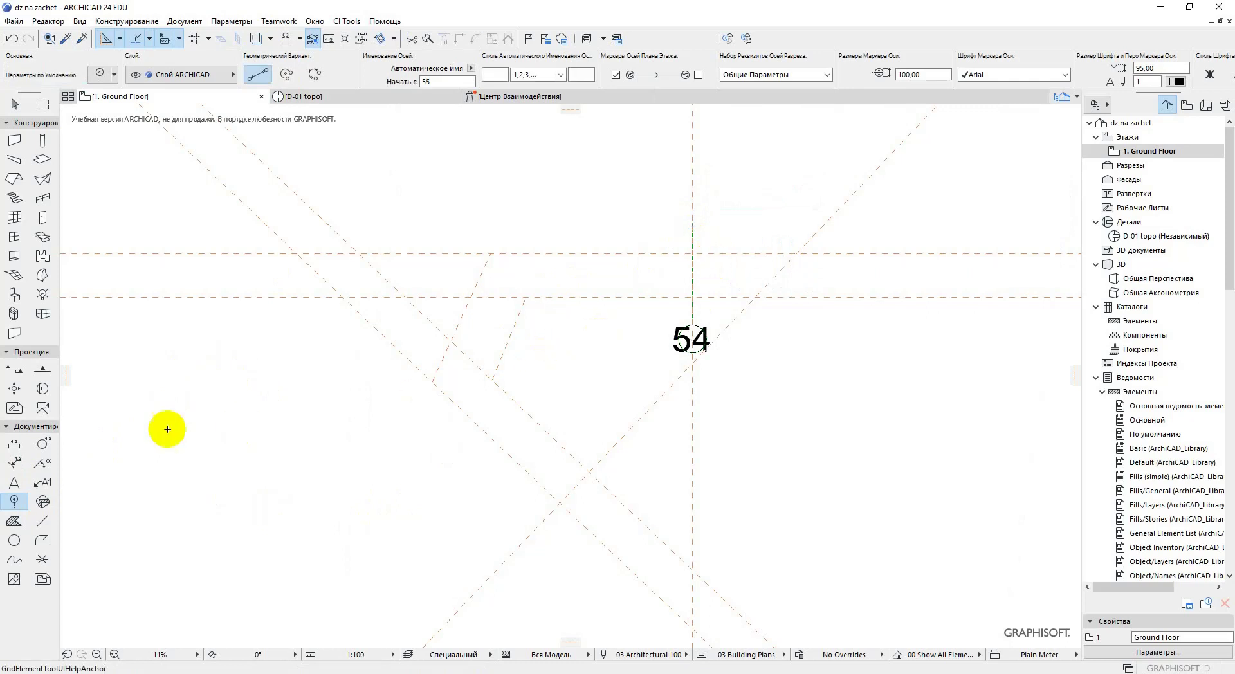
{"action": "left_click", "coordinate": [14, 104]}
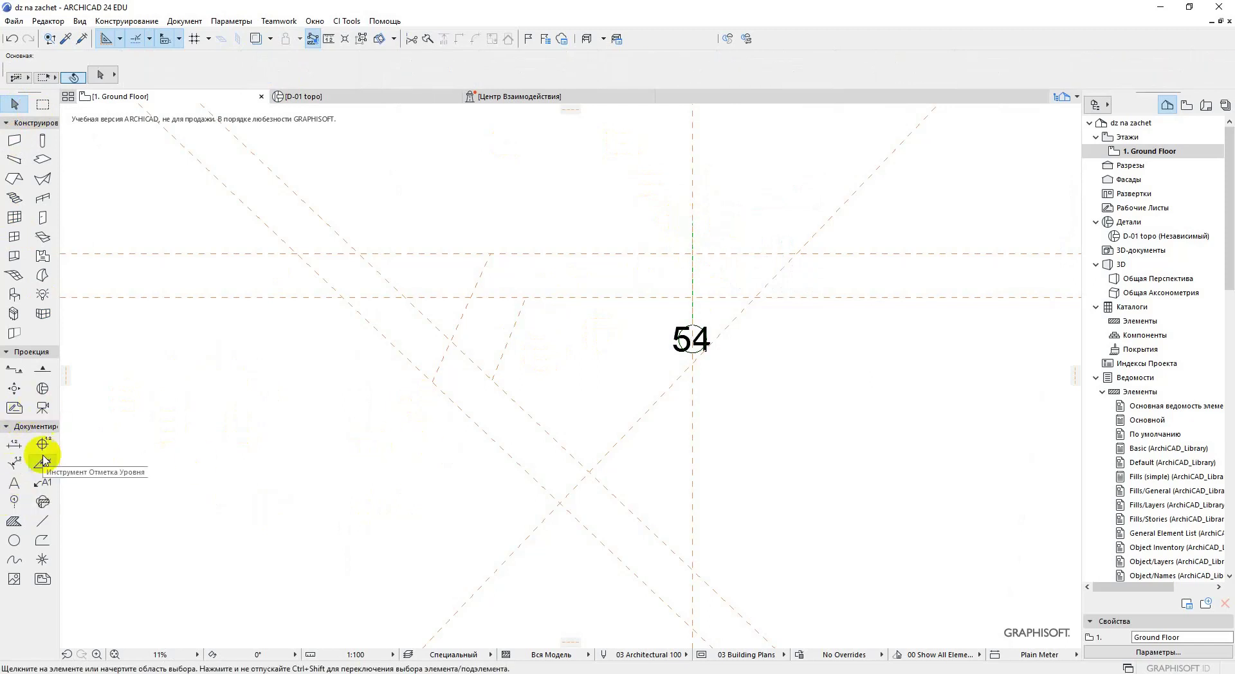
Set the vertical grid axis's marker size to 20 and its marker font size to 17
{"action": "left_click", "coordinate": [13, 500]}
{"action": "left_click", "coordinate": [692, 278]}
{"action": "left_click", "coordinate": [692, 278]}
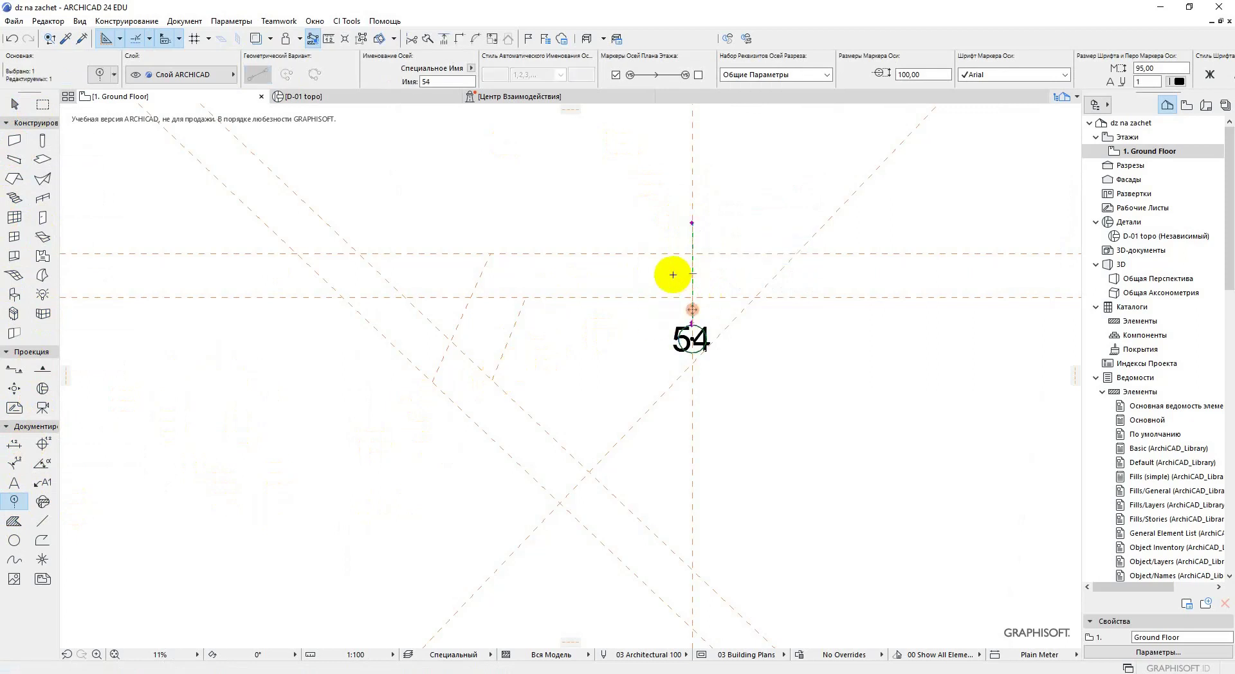
{"action": "left_click", "coordinate": [923, 75]}
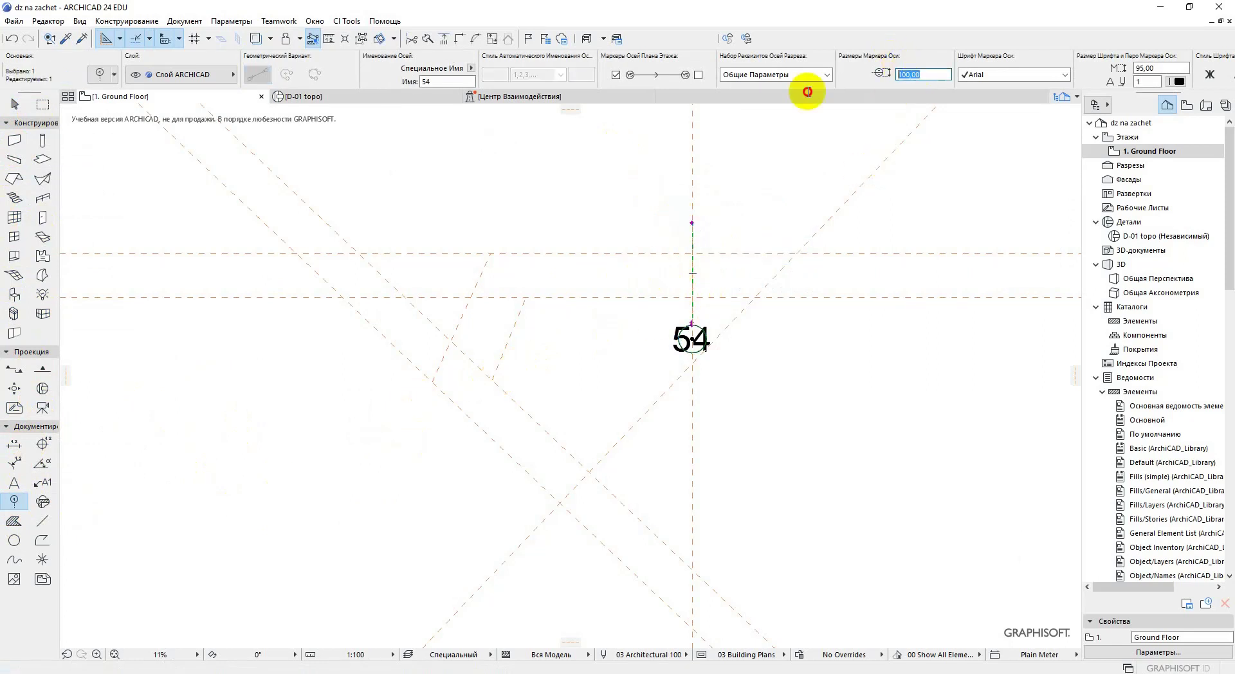
{"action": "type", "text": "20"}
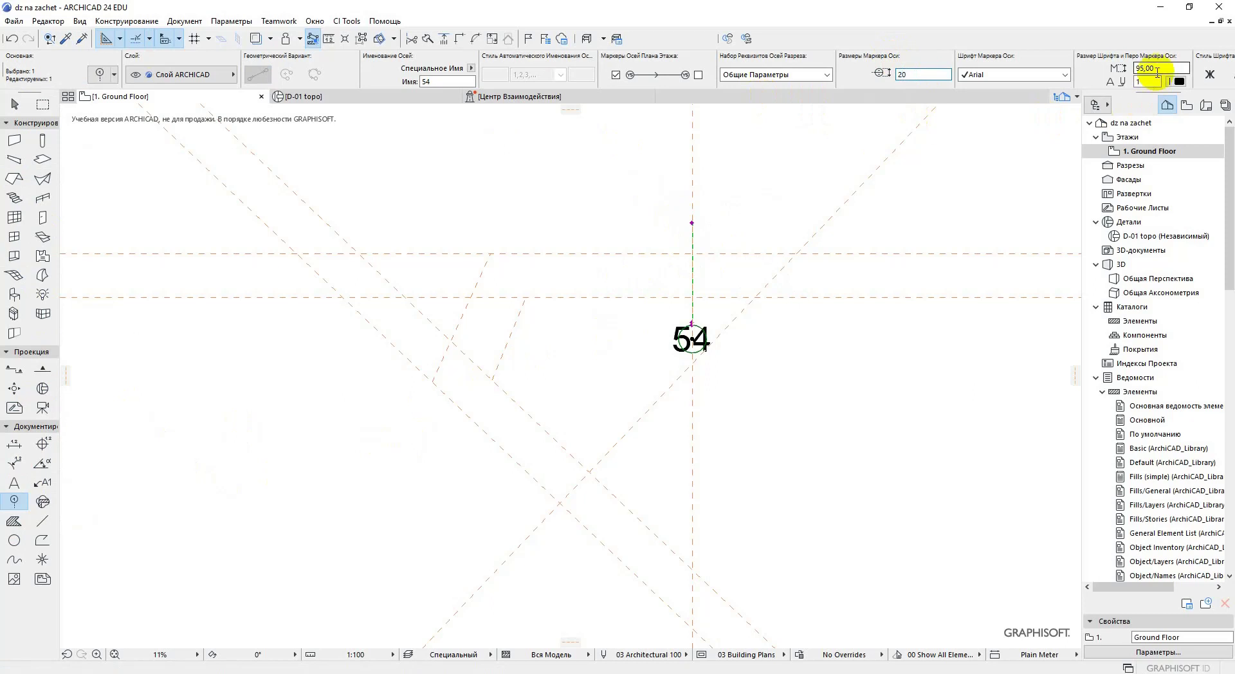
{"action": "left_click", "coordinate": [1155, 69]}
{"action": "type", "text": "17"}
{"action": "key", "text": "Return"}
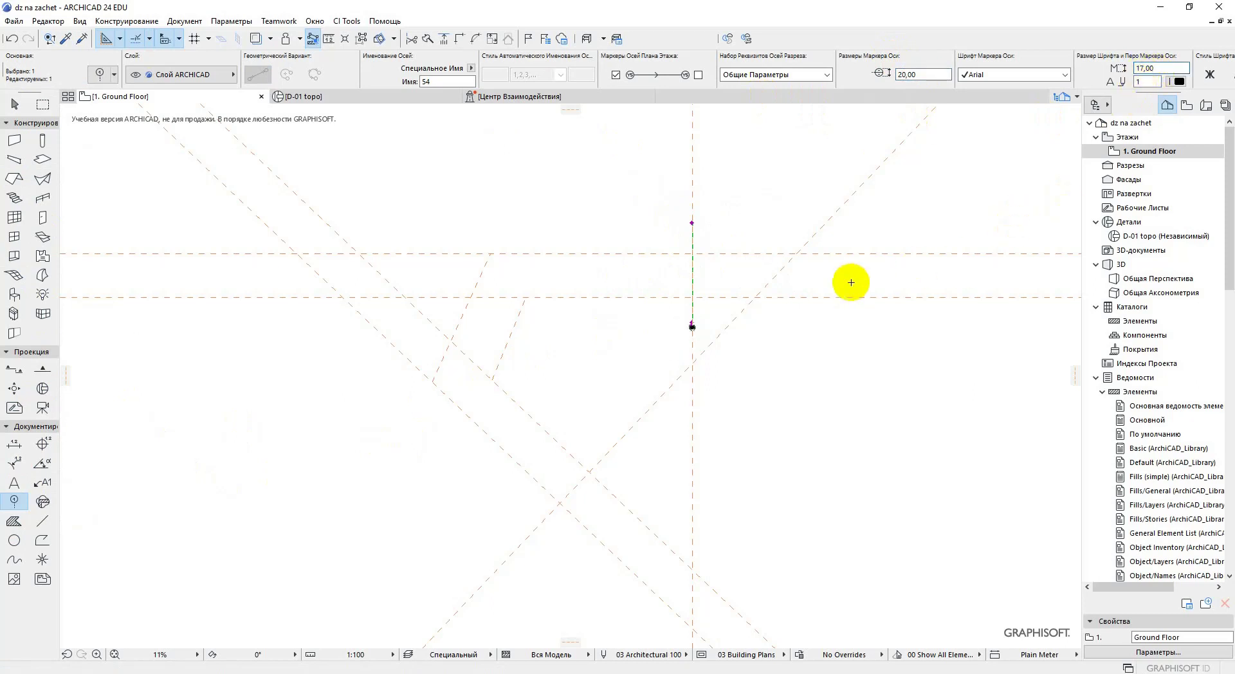
{"action": "scroll", "coordinate": [708, 255], "scroll_direction": "up", "scroll_amount": 3}
{"action": "scroll", "coordinate": [741, 242], "scroll_direction": "up", "scroll_amount": 1}
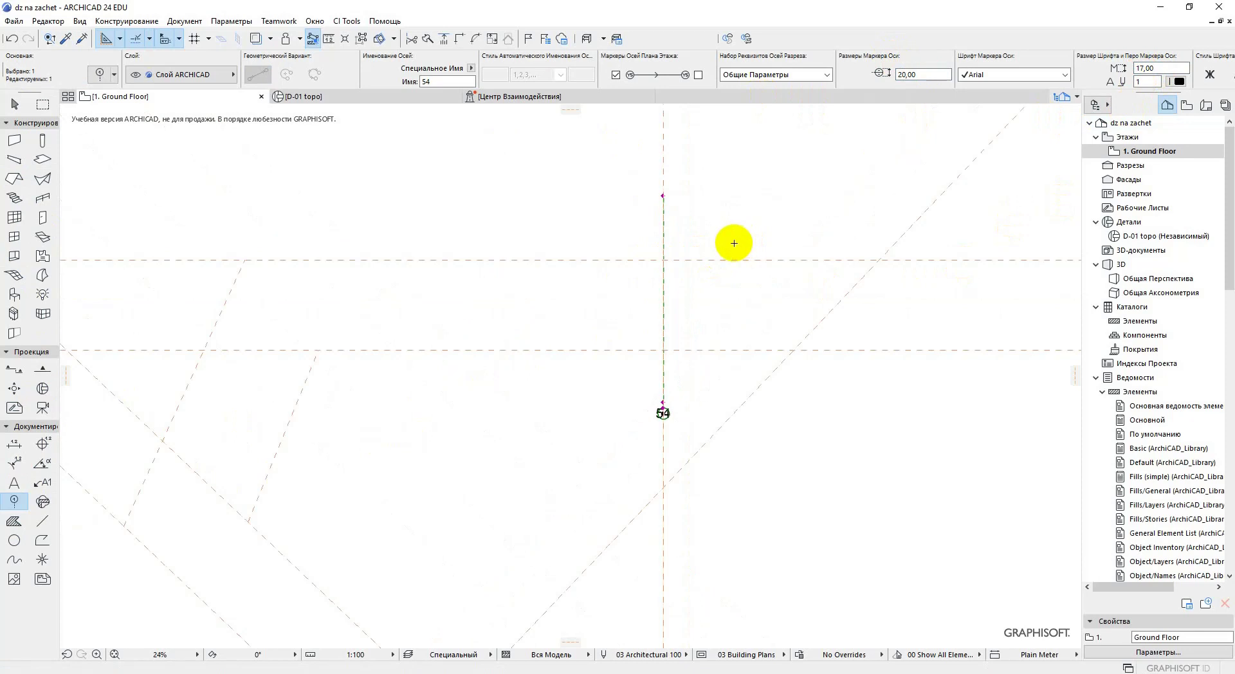
{"action": "key", "text": "Escape"}
Try a second, diagonal grid axis across the two horizontal guide lines and undo it
{"action": "left_click", "coordinate": [330, 209]}
{"action": "left_click", "coordinate": [440, 412]}
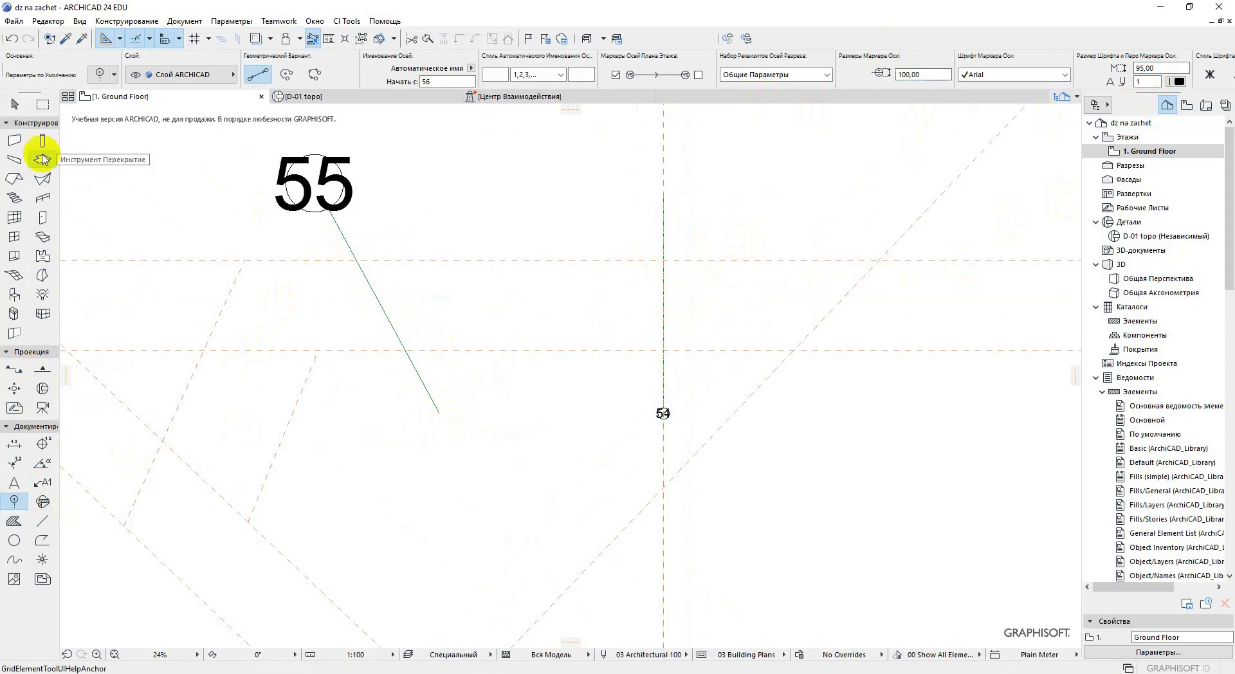
{"action": "left_click", "coordinate": [12, 38]}
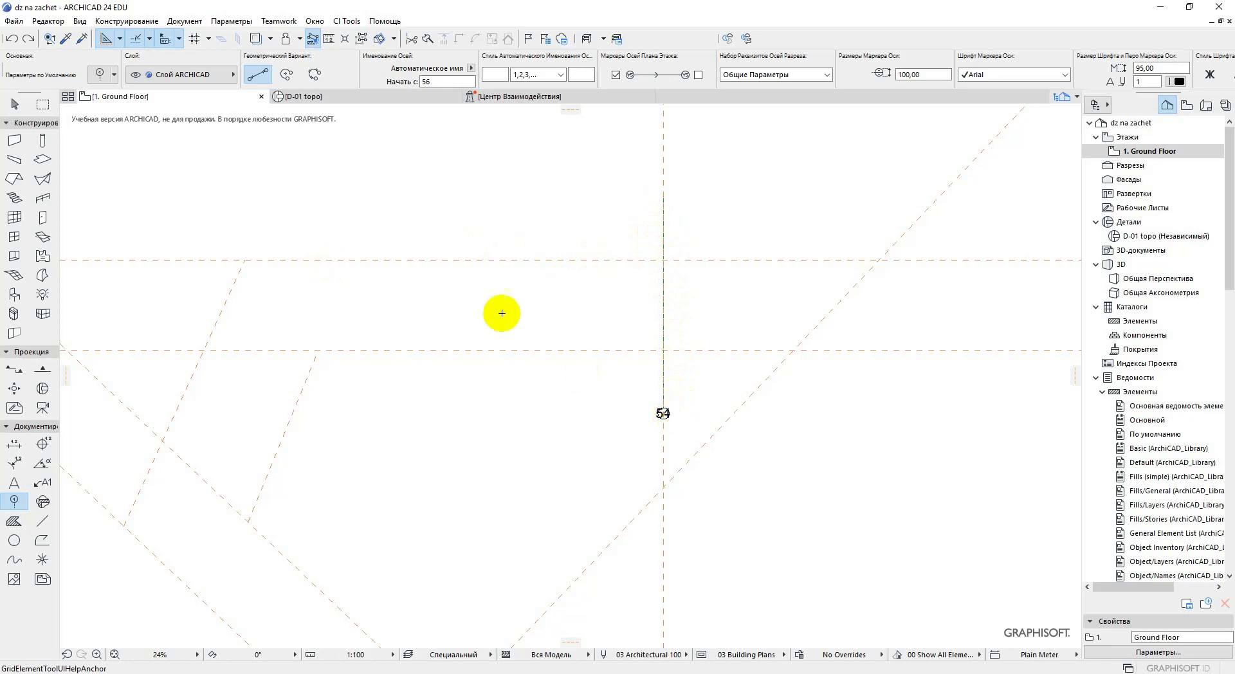
Place two horizontal grid axes on the upper wing's guide lines, across the vertical axis, using the marker settings picked up from that axis
{"action": "left_click", "coordinate": [64, 40]}
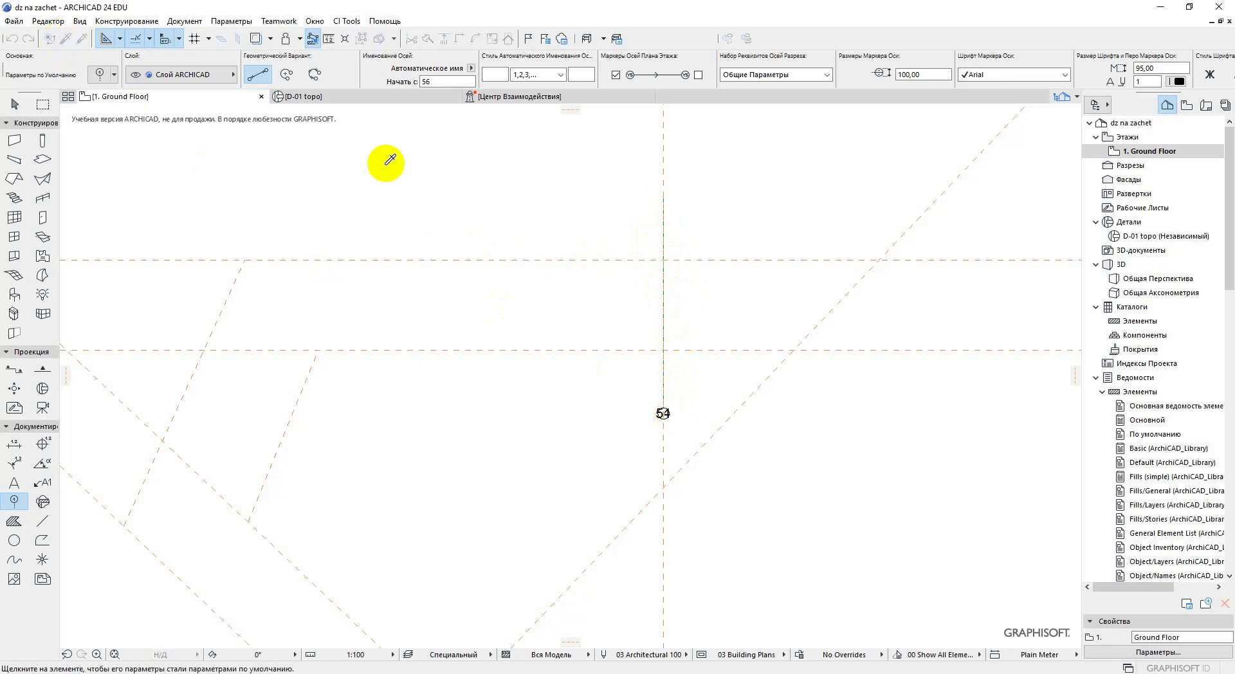
{"action": "left_click", "coordinate": [664, 230]}
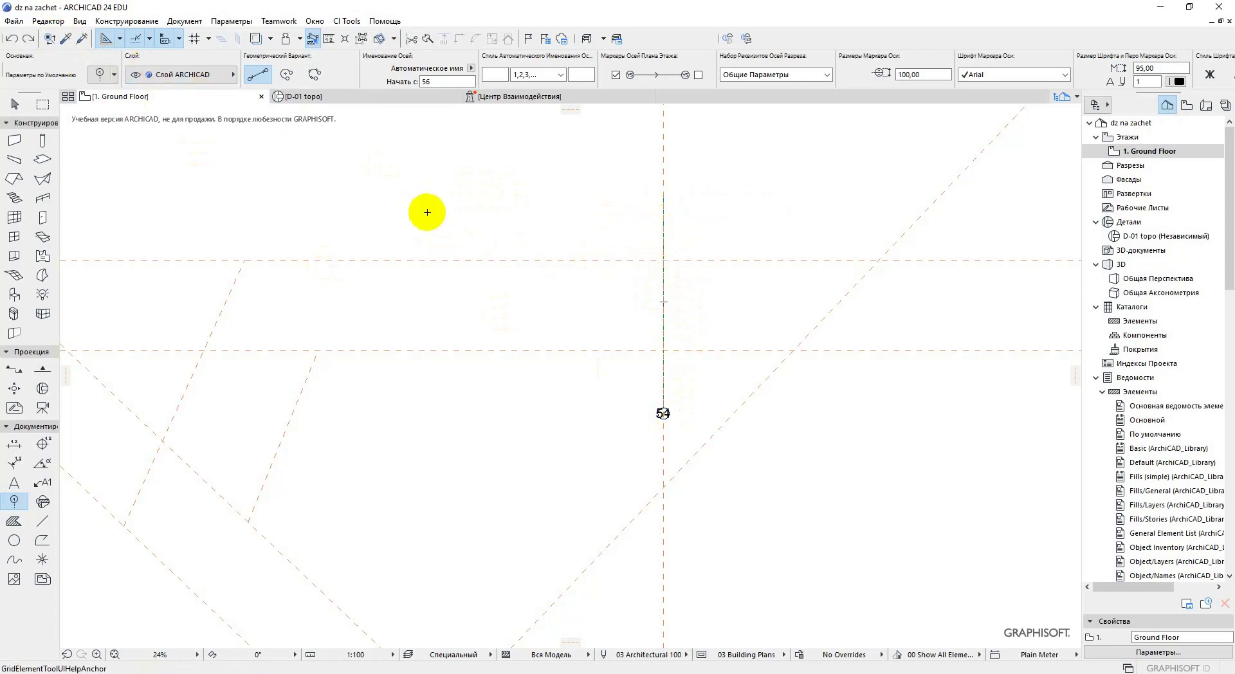
{"action": "left_click", "coordinate": [663, 215], "text": "alt"}
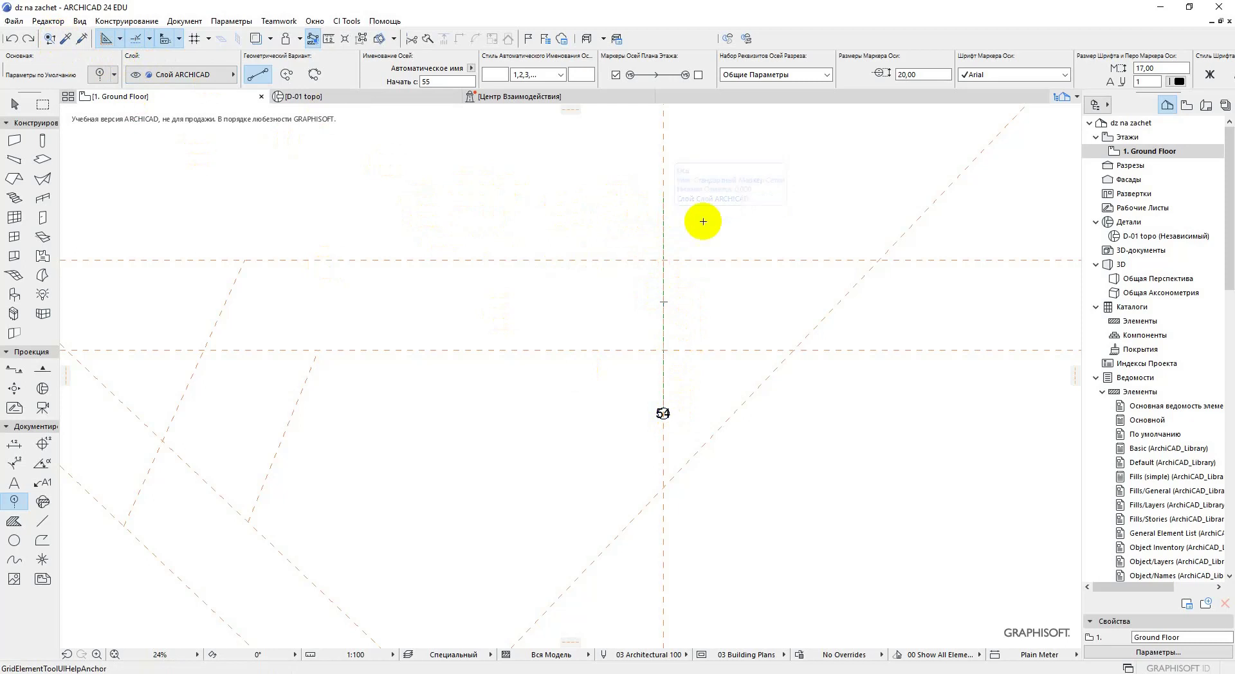
{"action": "scroll", "coordinate": [433, 330], "scroll_direction": "down", "scroll_amount": 3}
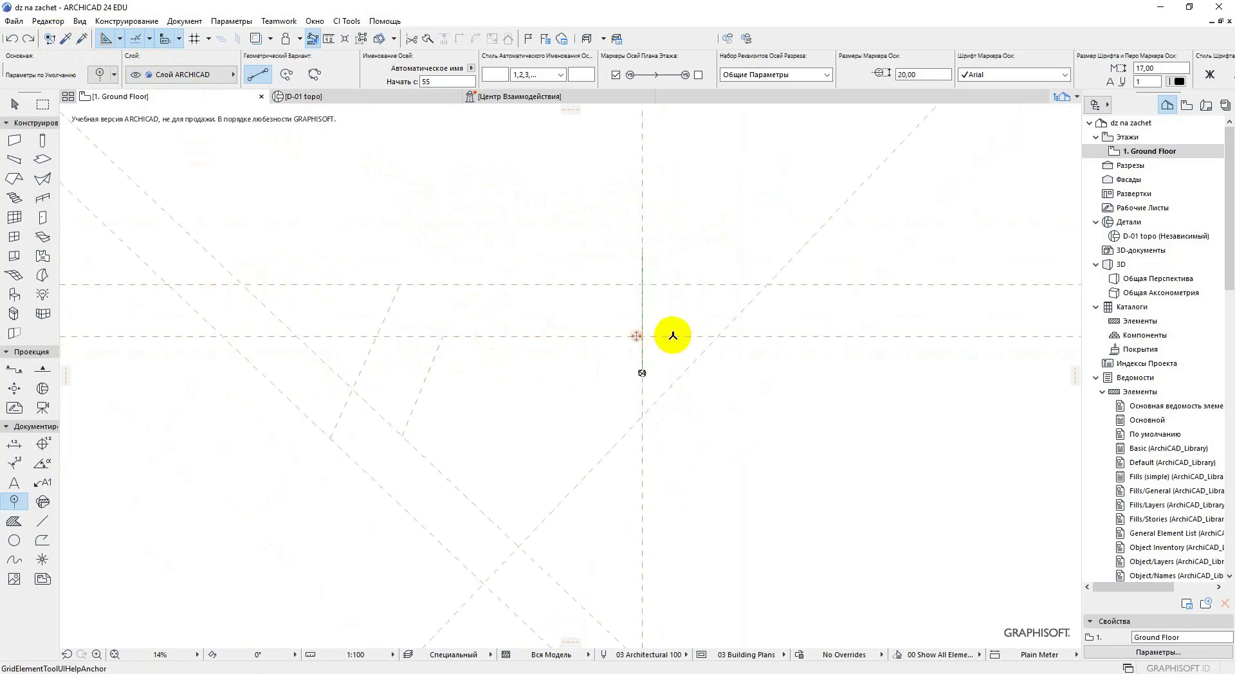
{"action": "left_click", "coordinate": [672, 336]}
{"action": "left_click", "coordinate": [350, 335]}
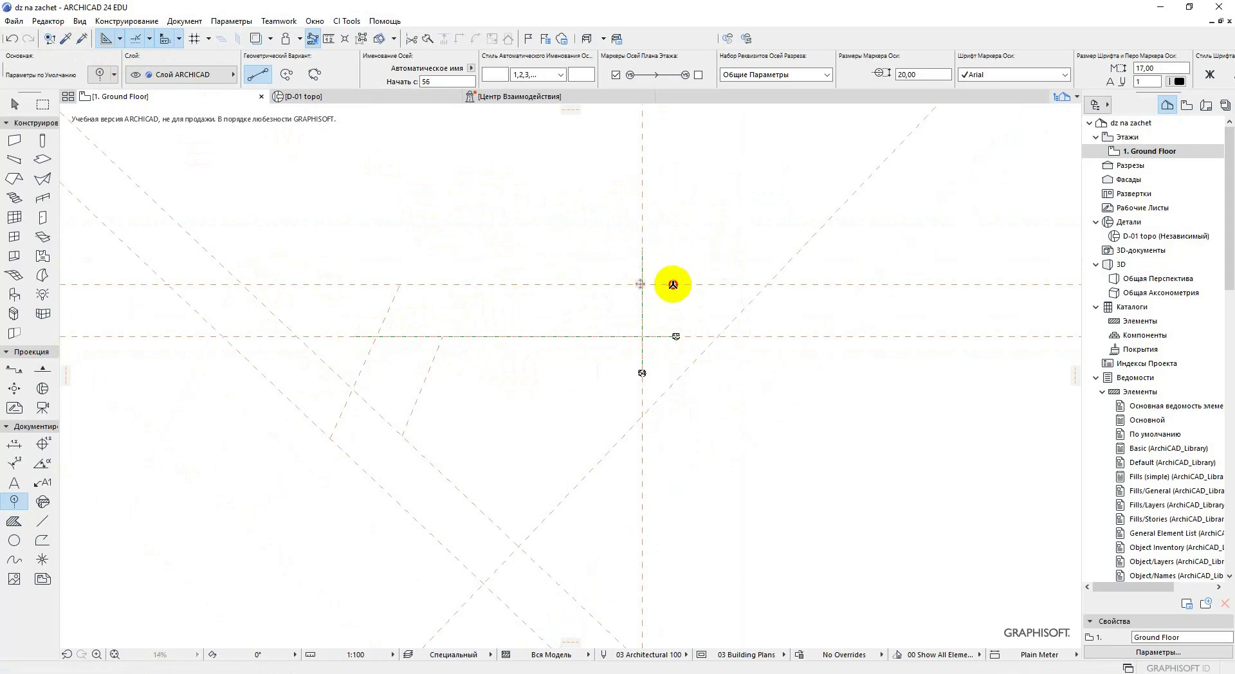
{"action": "left_click", "coordinate": [672, 283]}
{"action": "left_click", "coordinate": [350, 284]}
Place two parallel grid axes on the lower wing's diagonal guide lines and a third axis crossing them at the wing's lower end
{"action": "middle_click_drag", "start_coordinate": [350, 284], "coordinate": [432, 324]}
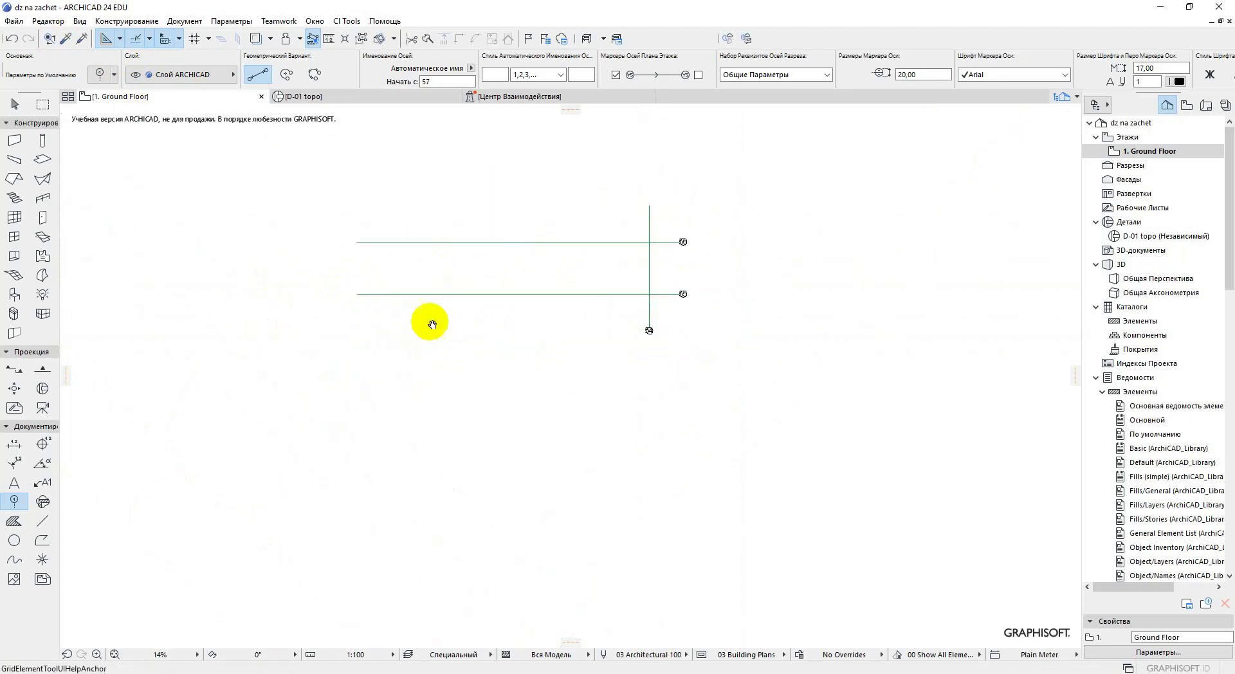
{"action": "left_click", "coordinate": [530, 560]}
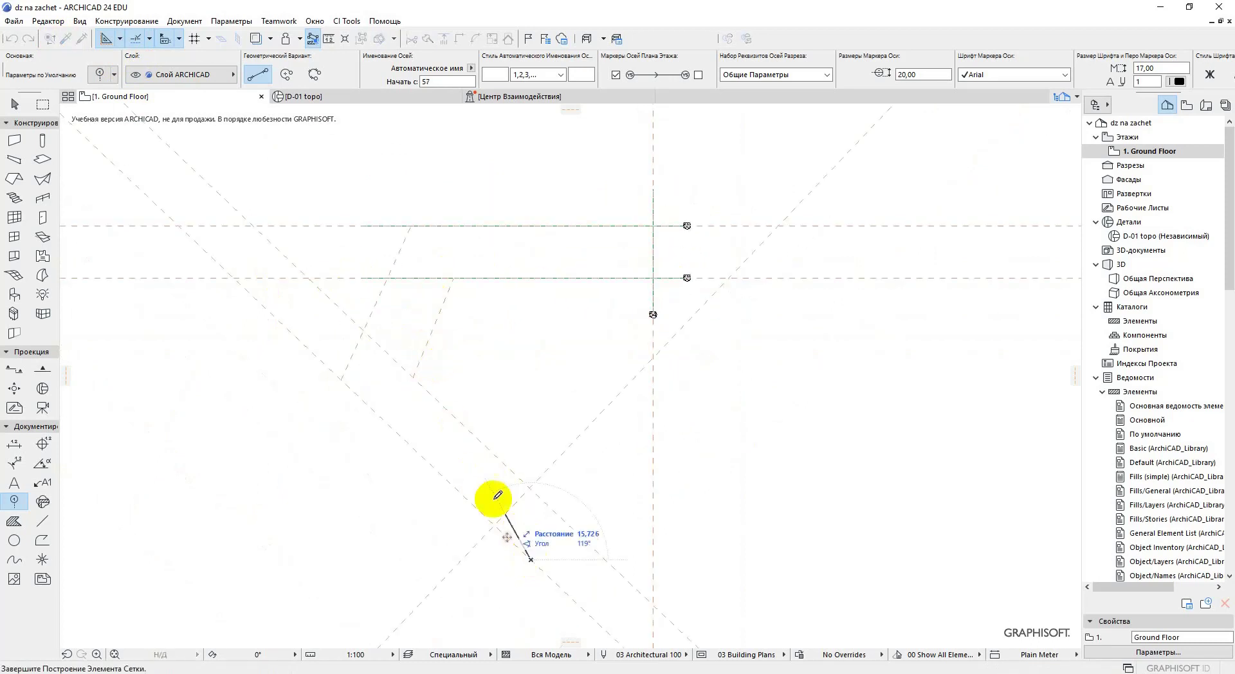
{"action": "left_click", "coordinate": [294, 334]}
{"action": "left_click", "coordinate": [571, 528]}
{"action": "left_click", "coordinate": [317, 287]}
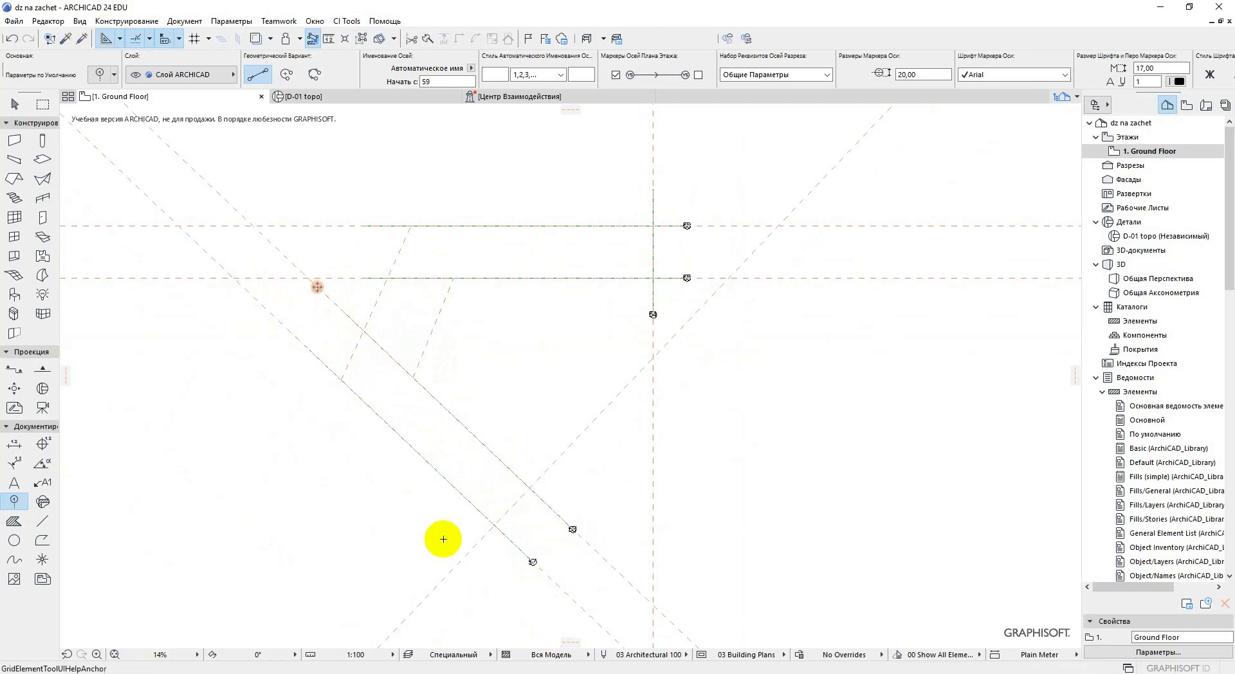
{"action": "left_click", "coordinate": [459, 563]}
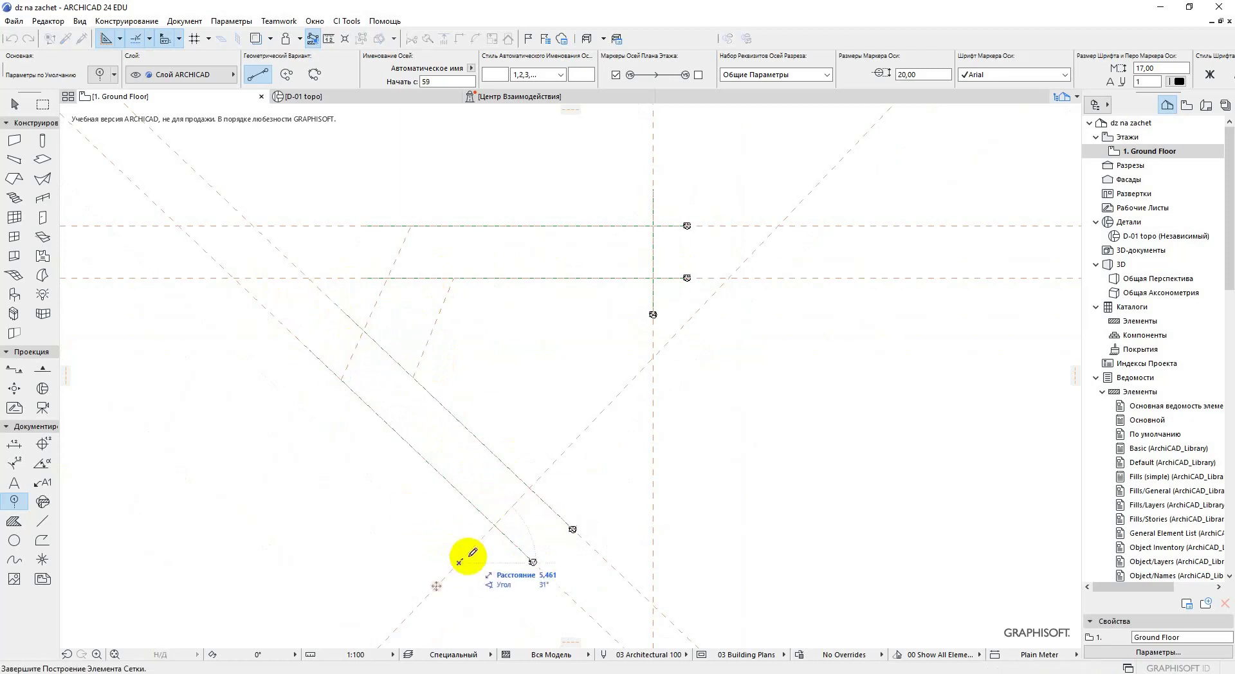
{"action": "left_click", "coordinate": [572, 443]}
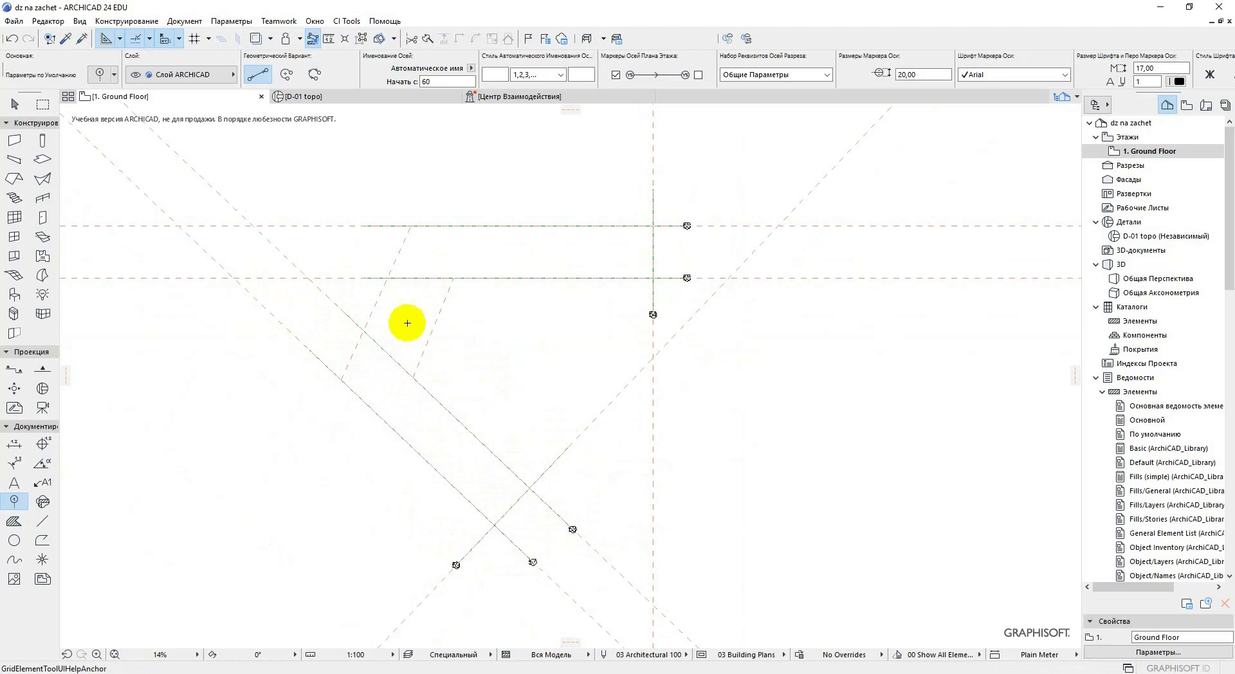
{"action": "left_click", "coordinate": [105, 39]}
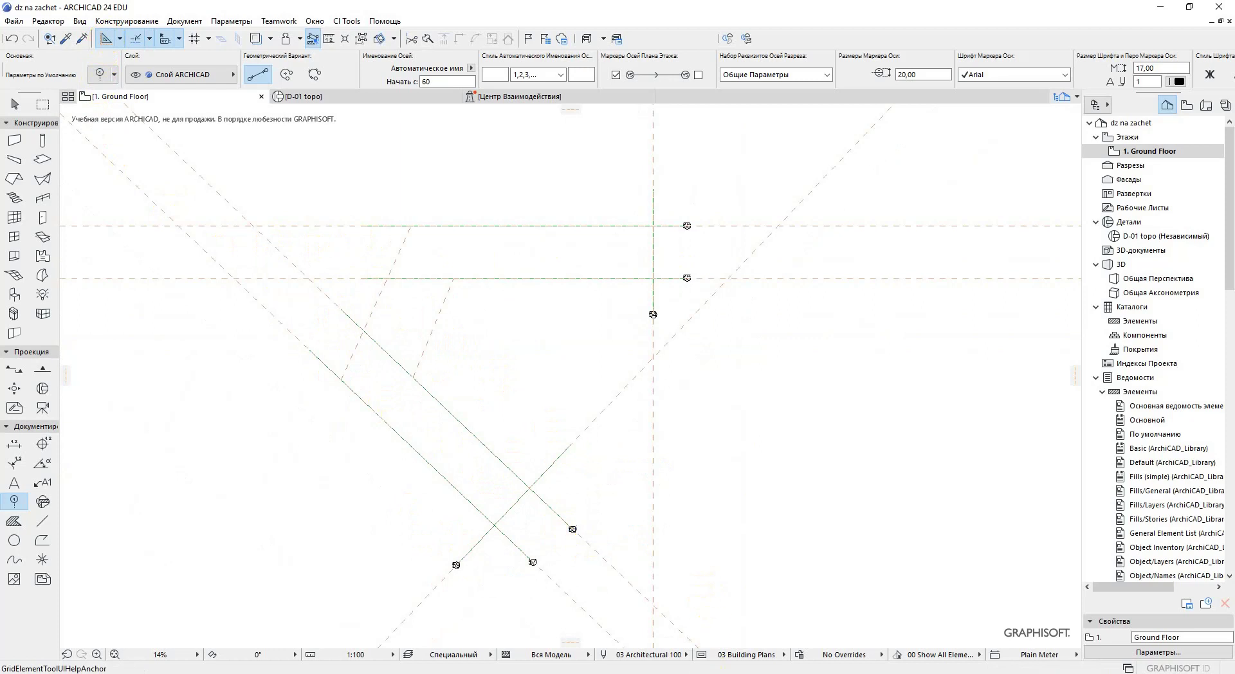
Add a horizontal dimension between two offset points on the upper wing's horizontal axes, with its dimension line below the wing
{"action": "key", "text": "d"}
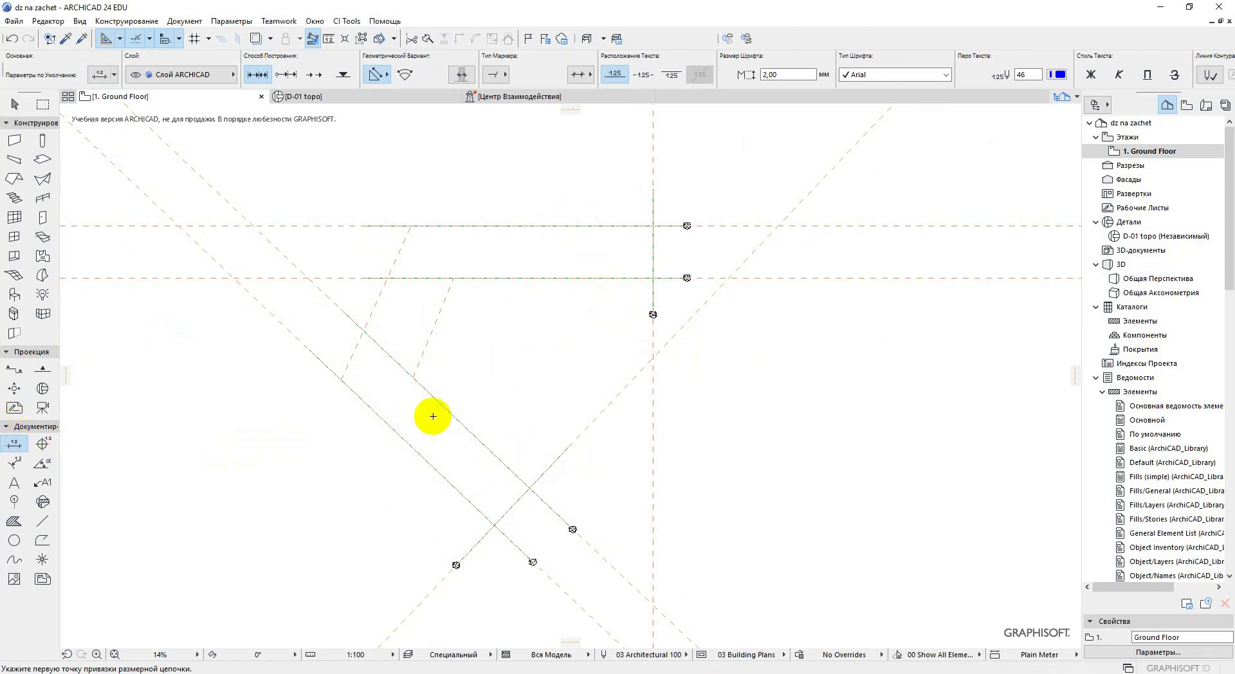
{"action": "left_click", "coordinate": [512, 277]}
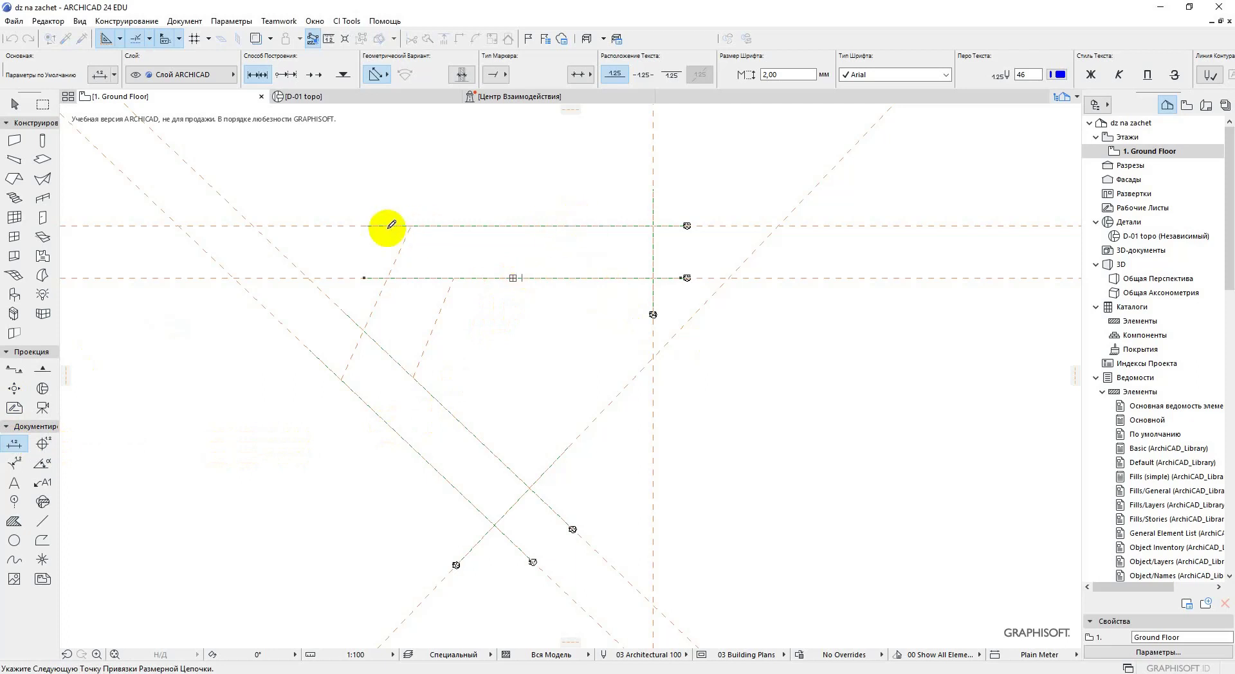
{"action": "left_click", "coordinate": [578, 225]}
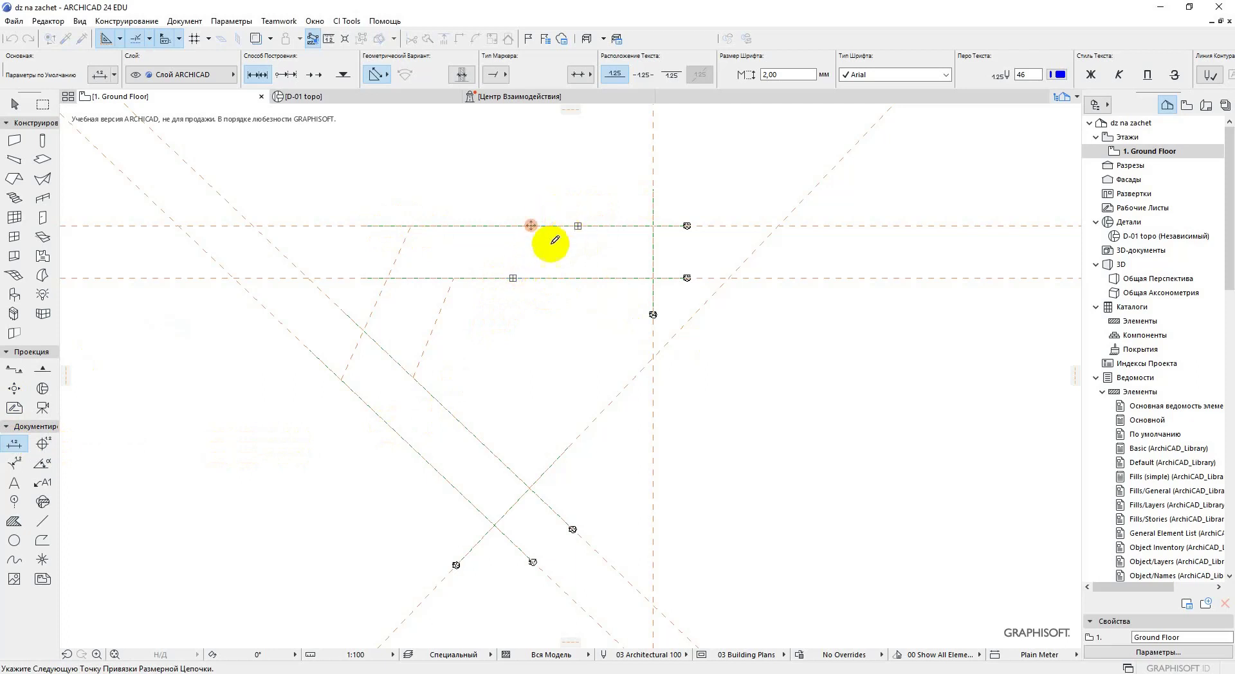
{"action": "double_click", "coordinate": [569, 350]}
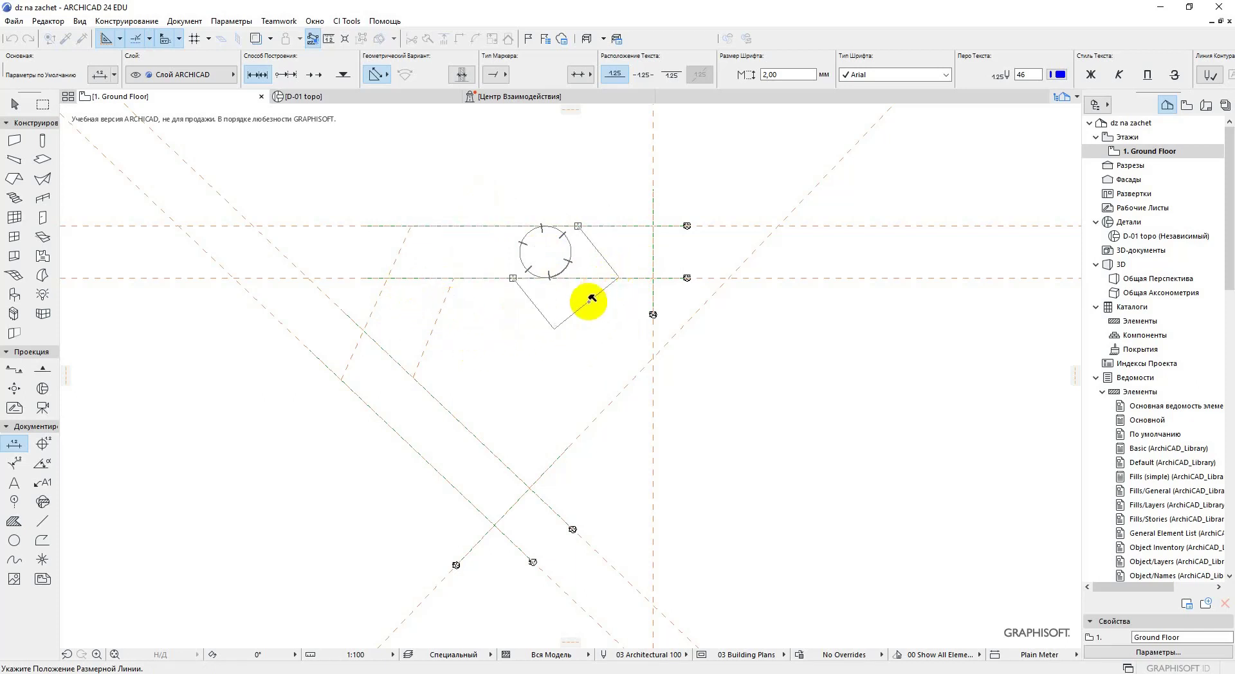
{"action": "left_click", "coordinate": [539, 313]}
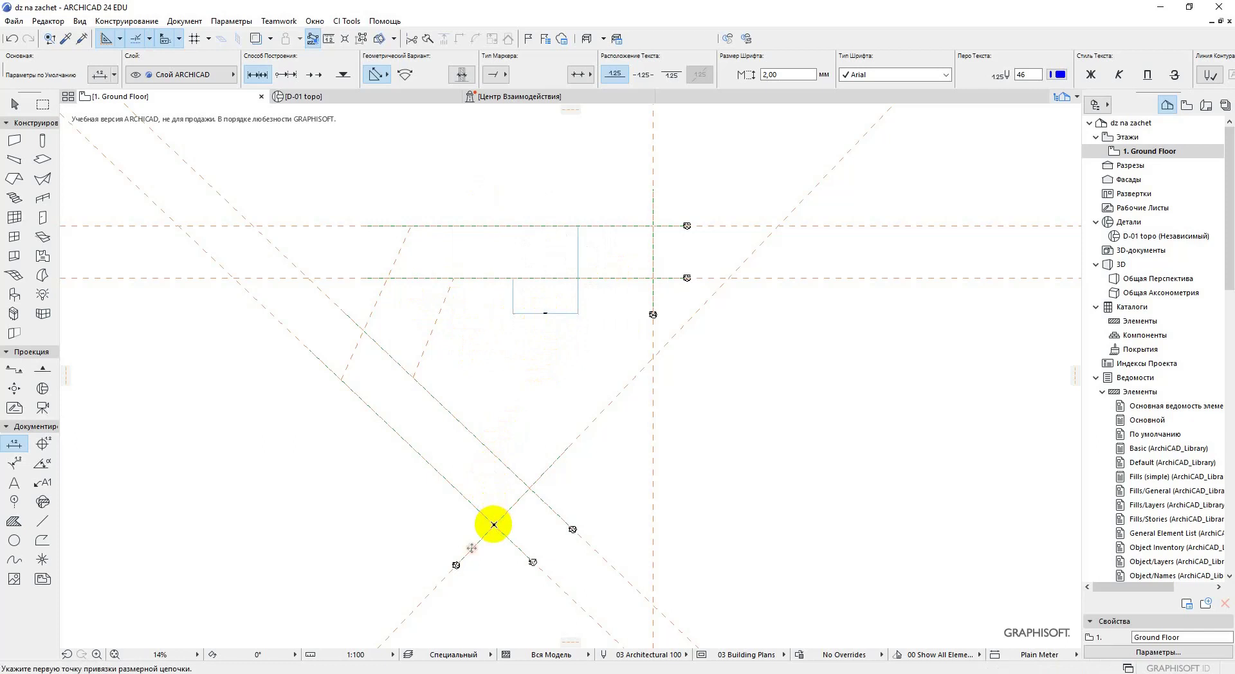
Add a vertical dimension between the upper wing's two horizontal axes, placed just beyond the vertical axis near their markers
{"action": "left_click", "coordinate": [494, 525]}
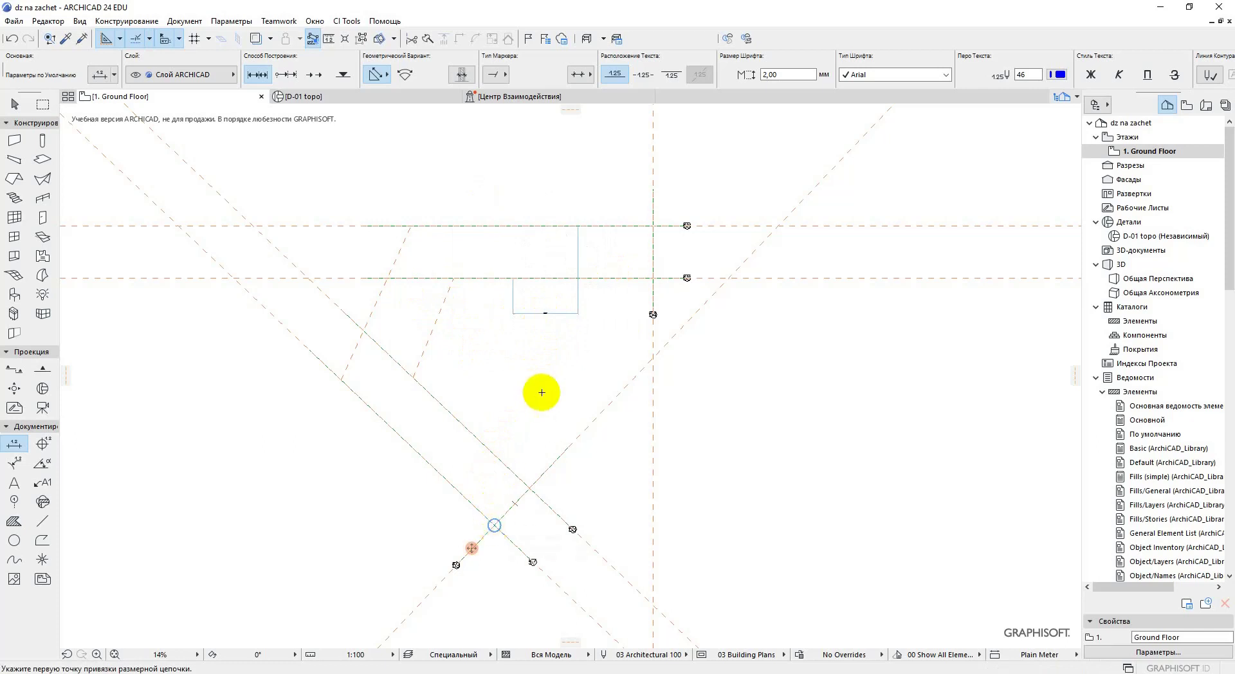
{"action": "left_click", "coordinate": [616, 277]}
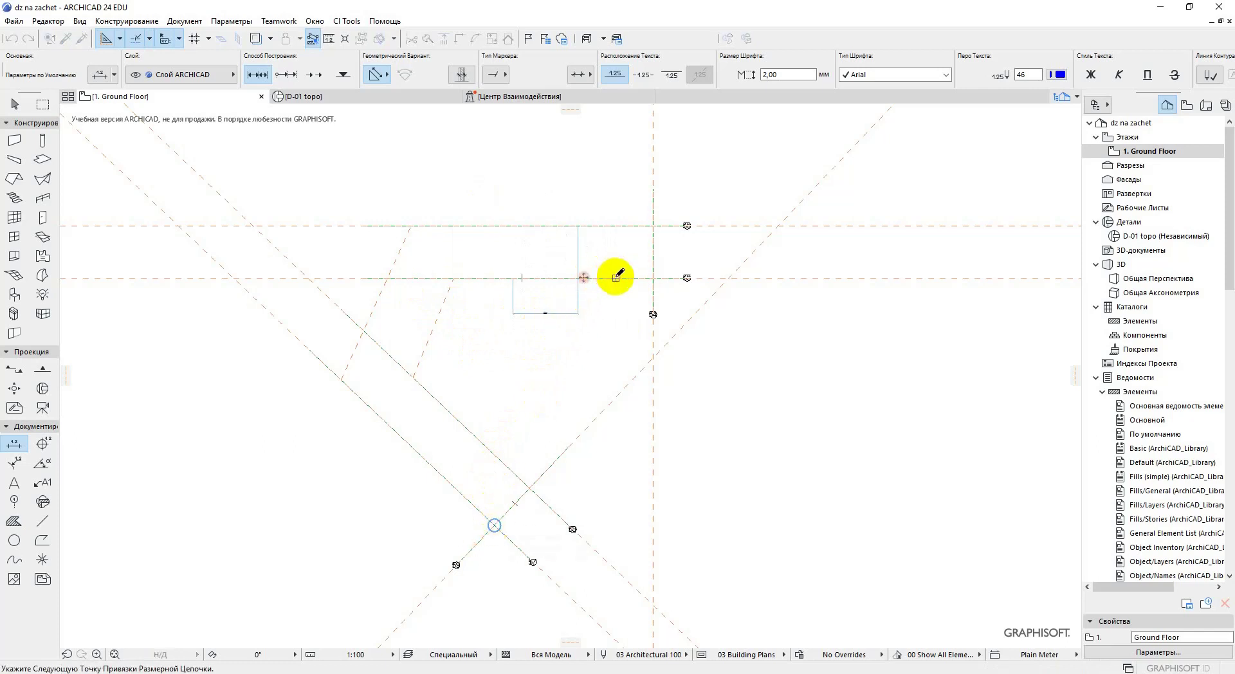
{"action": "double_click", "coordinate": [529, 225]}
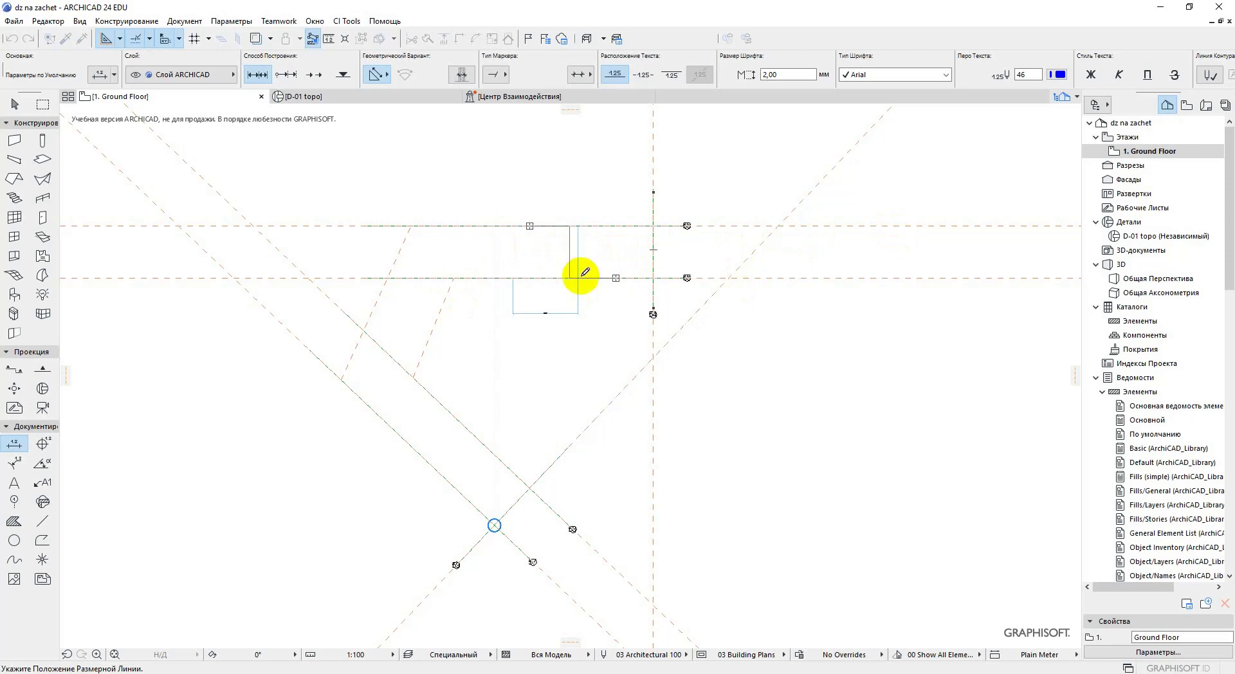
{"action": "left_click", "coordinate": [670, 260]}
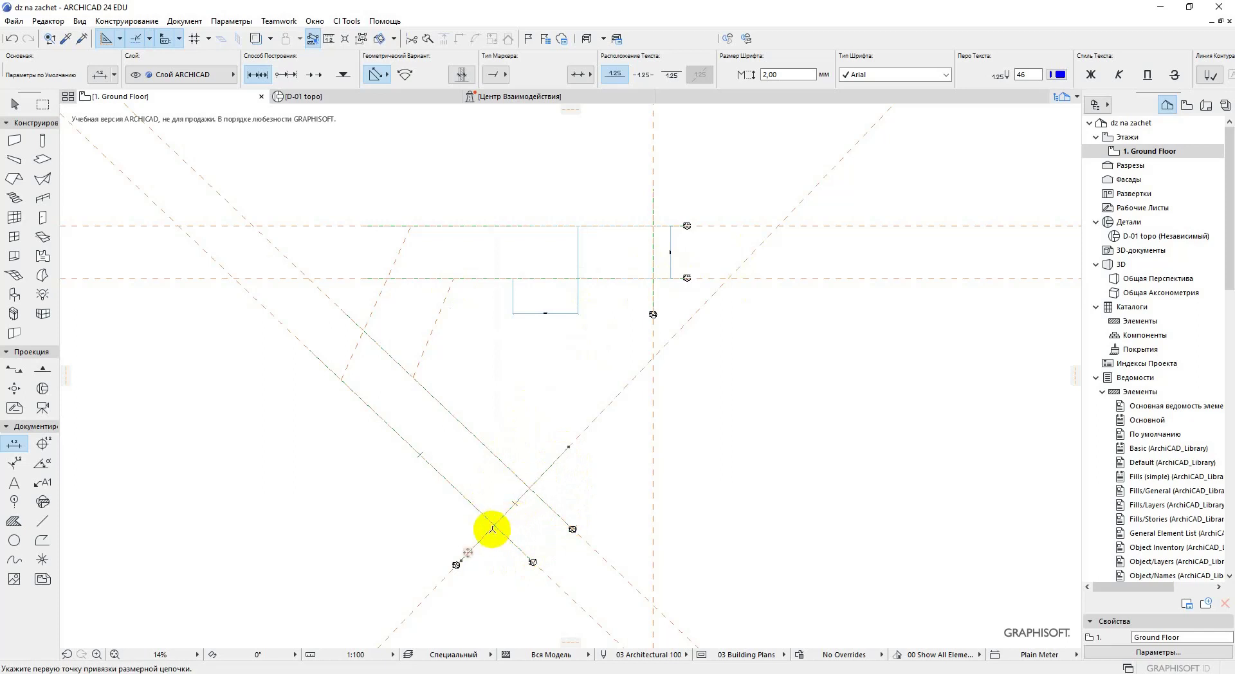
Dimension the distance between the lower wing's diagonal axes at their crossings with the transverse axis, placed beside the axis markers
{"action": "left_click", "coordinate": [494, 526]}
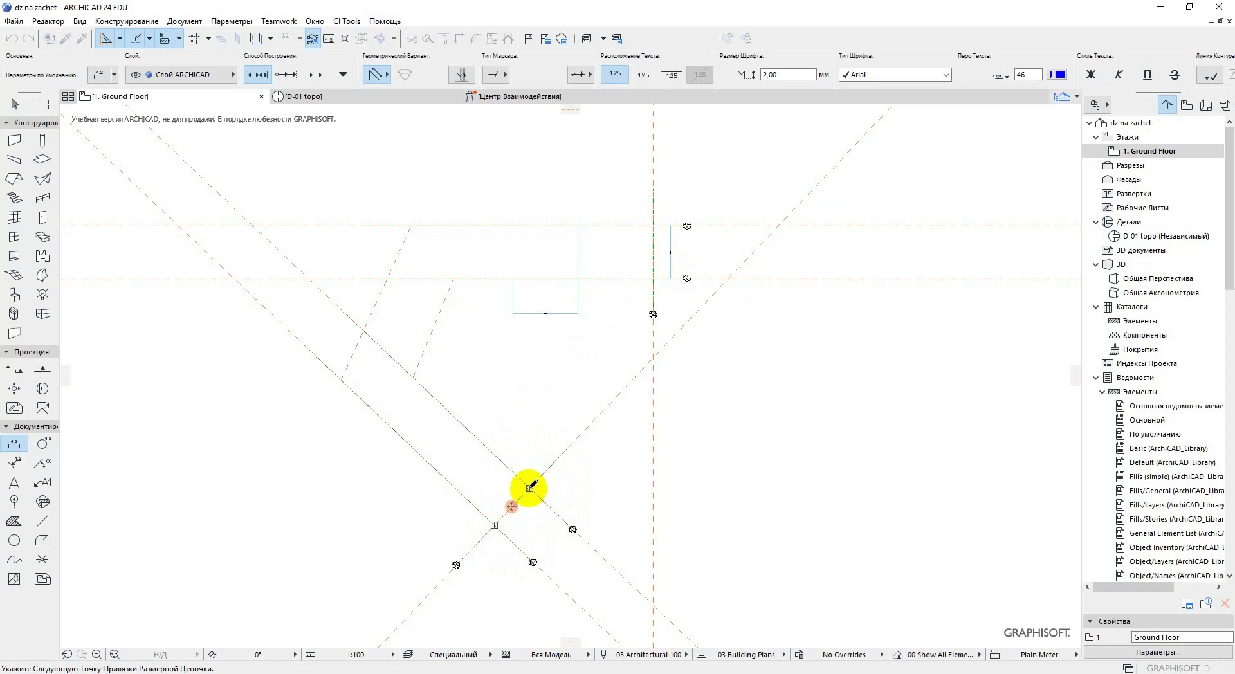
{"action": "double_click", "coordinate": [529, 488]}
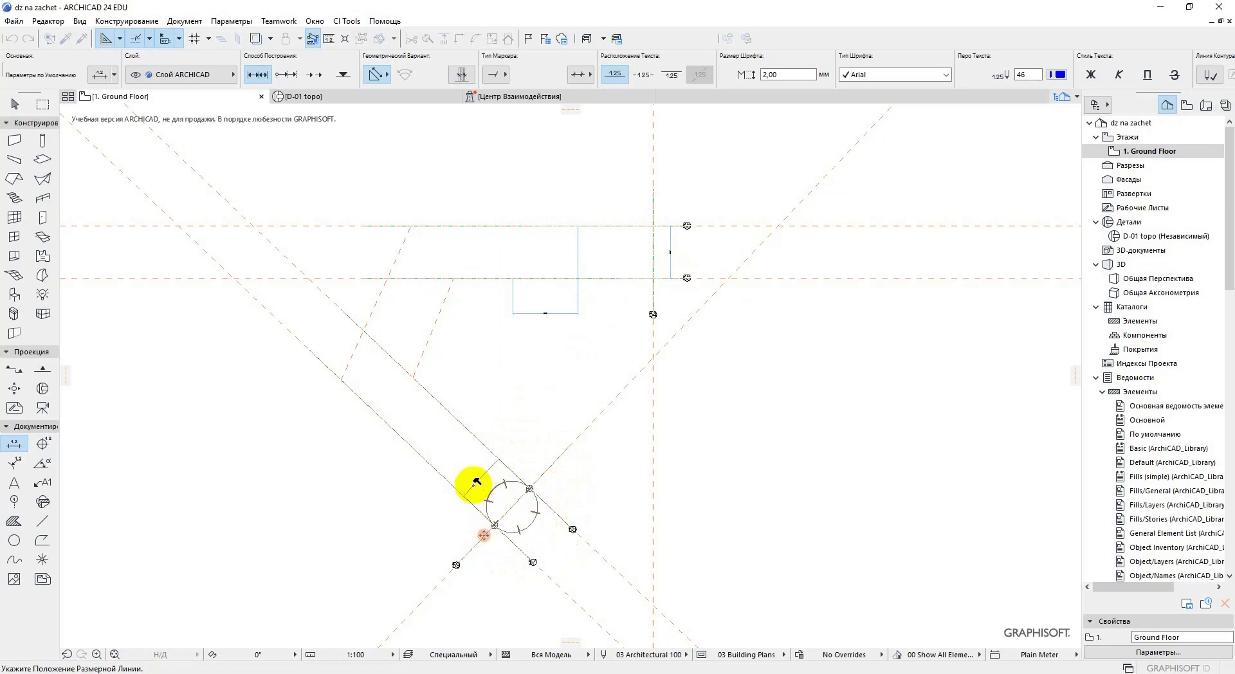
{"action": "left_click", "coordinate": [570, 501]}
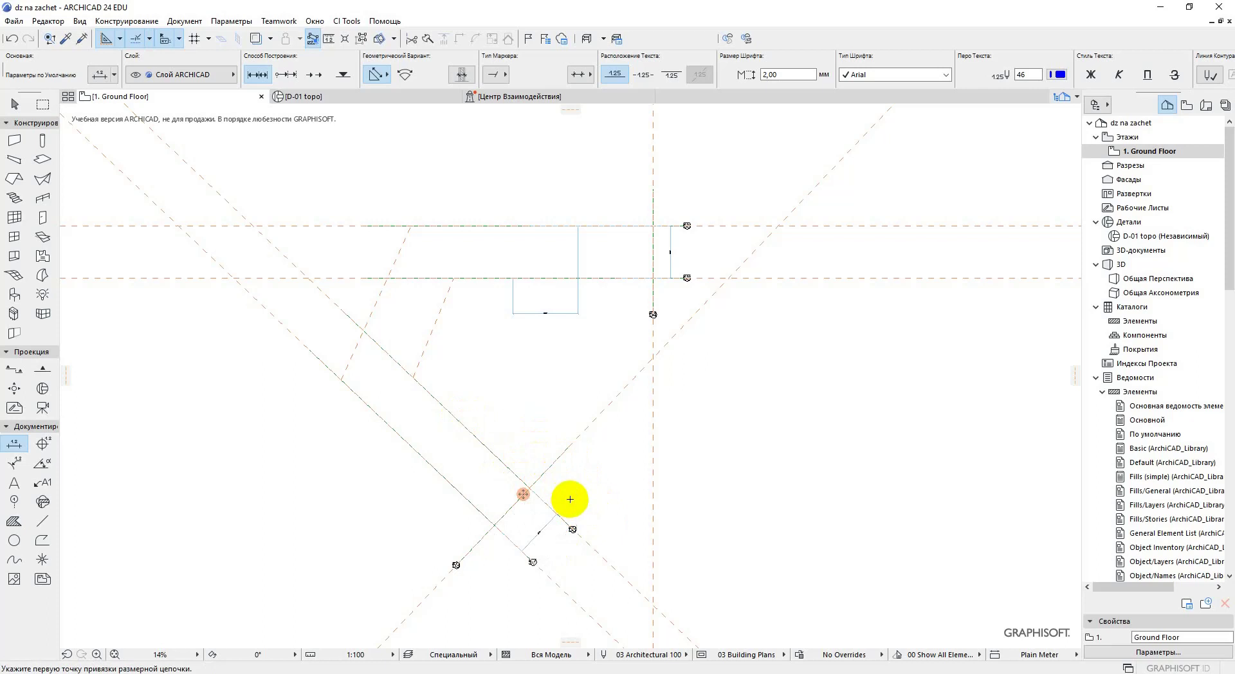
Enlarge the text of the three placed dimensions together, trying 9 mm and a larger font size
{"action": "key", "text": "shift"}
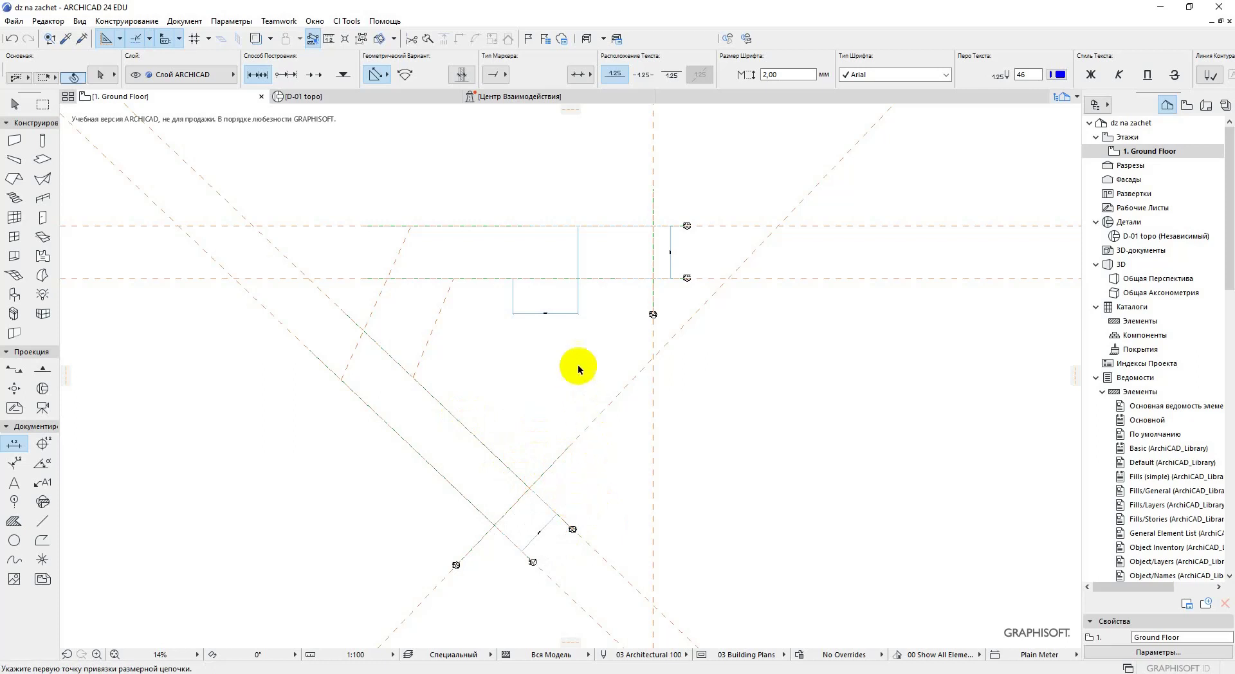
{"action": "left_click", "coordinate": [565, 319]}
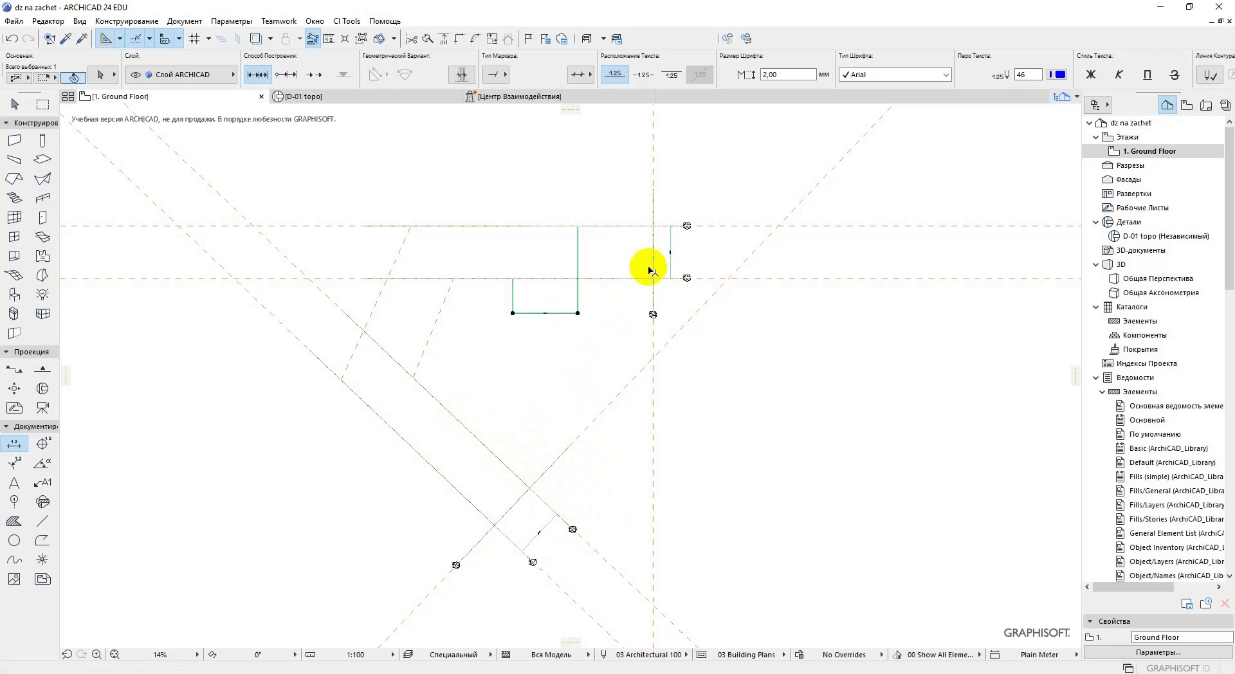
{"action": "left_click", "coordinate": [554, 519], "text": "shift"}
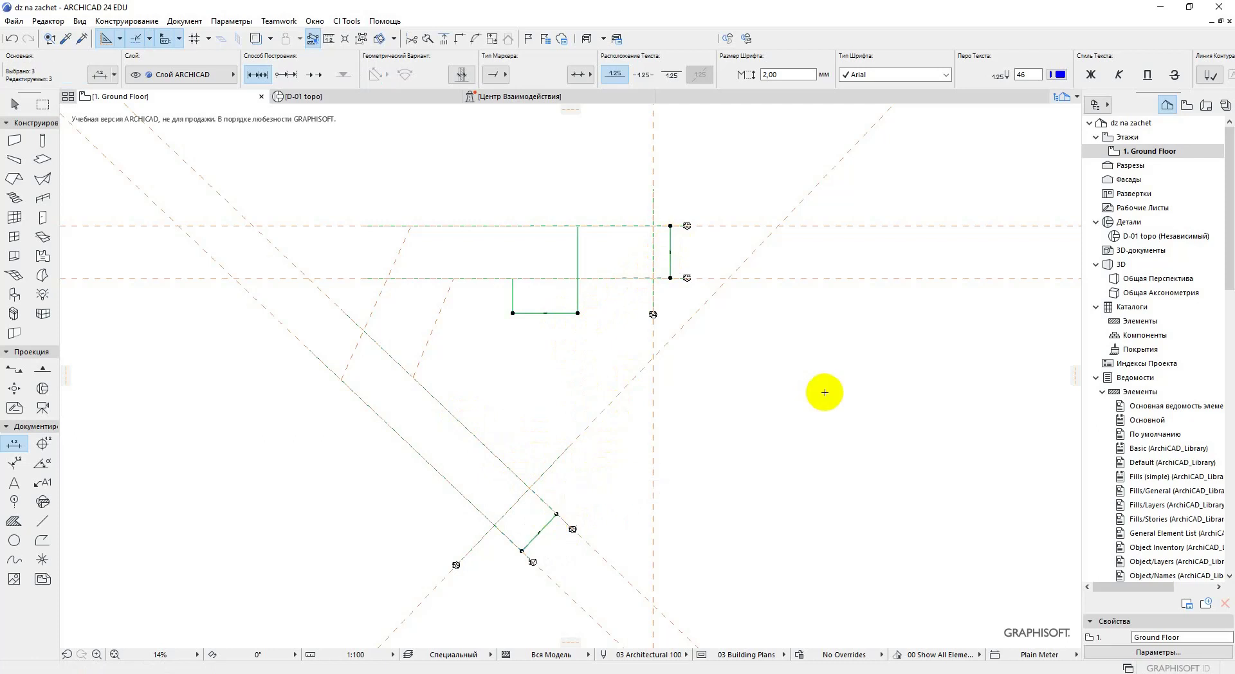
{"action": "left_click", "coordinate": [791, 74]}
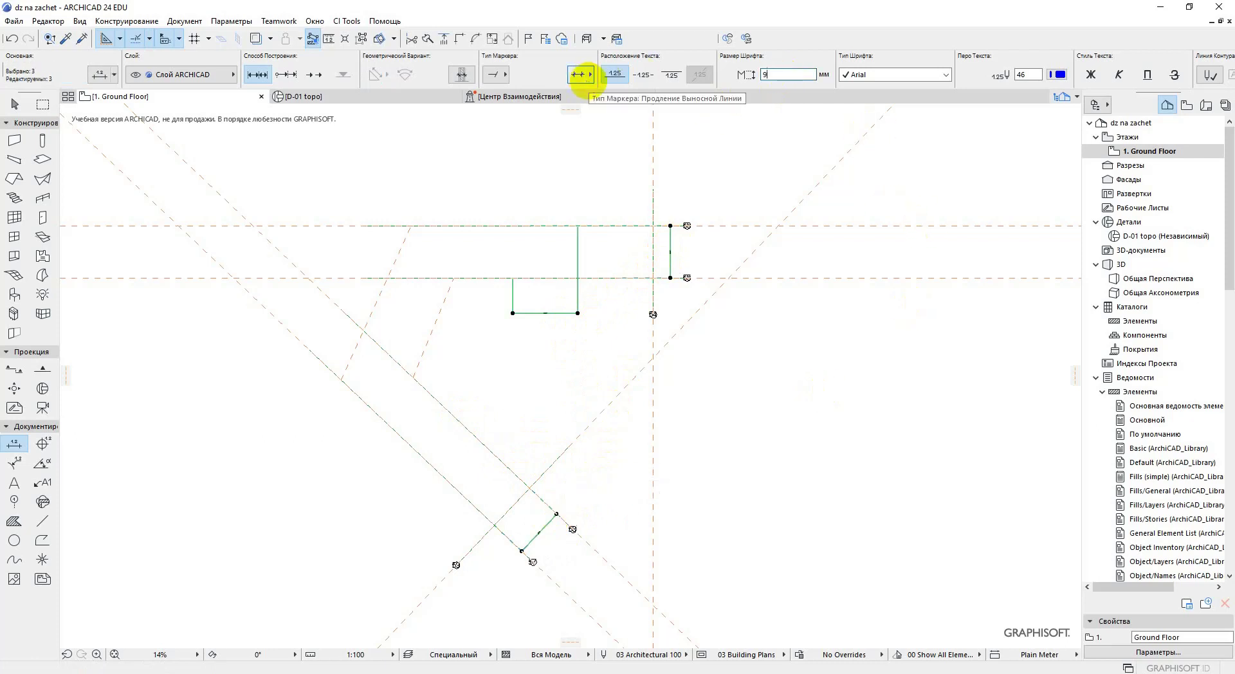
{"action": "left_click", "coordinate": [794, 74]}
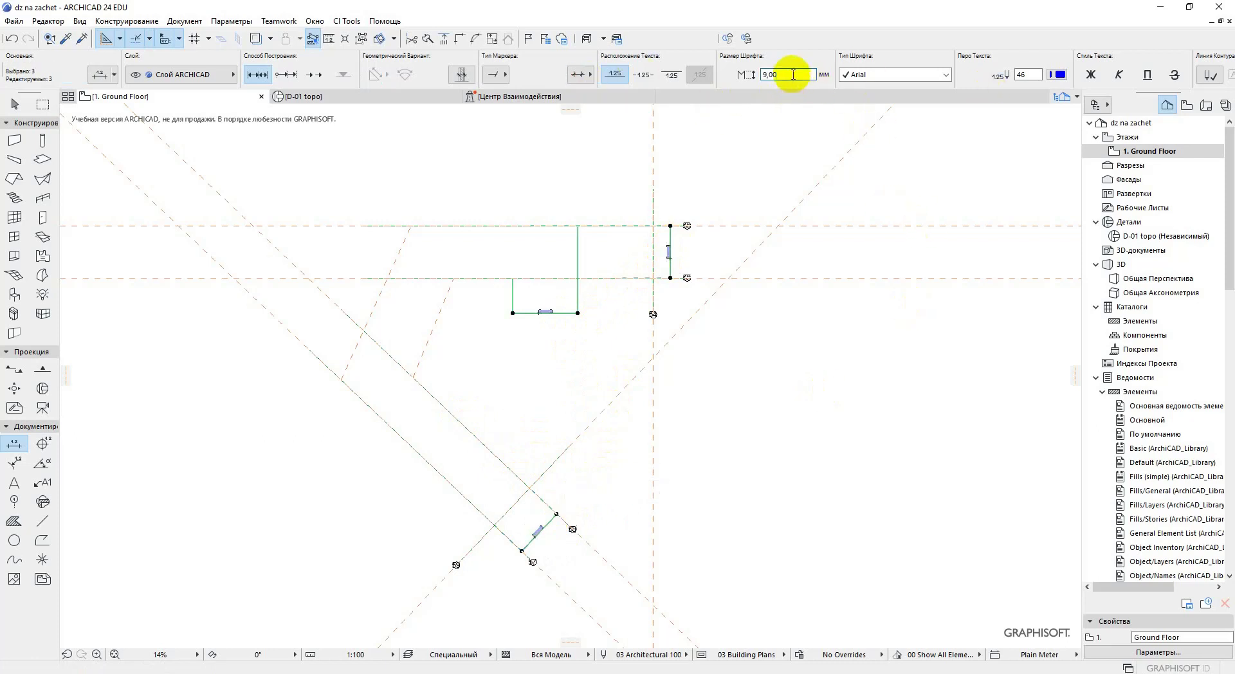
{"action": "left_click", "coordinate": [614, 75]}
{"action": "type", "text": "1"}
{"action": "key", "text": "Return"}
{"action": "key", "text": "Escape"}
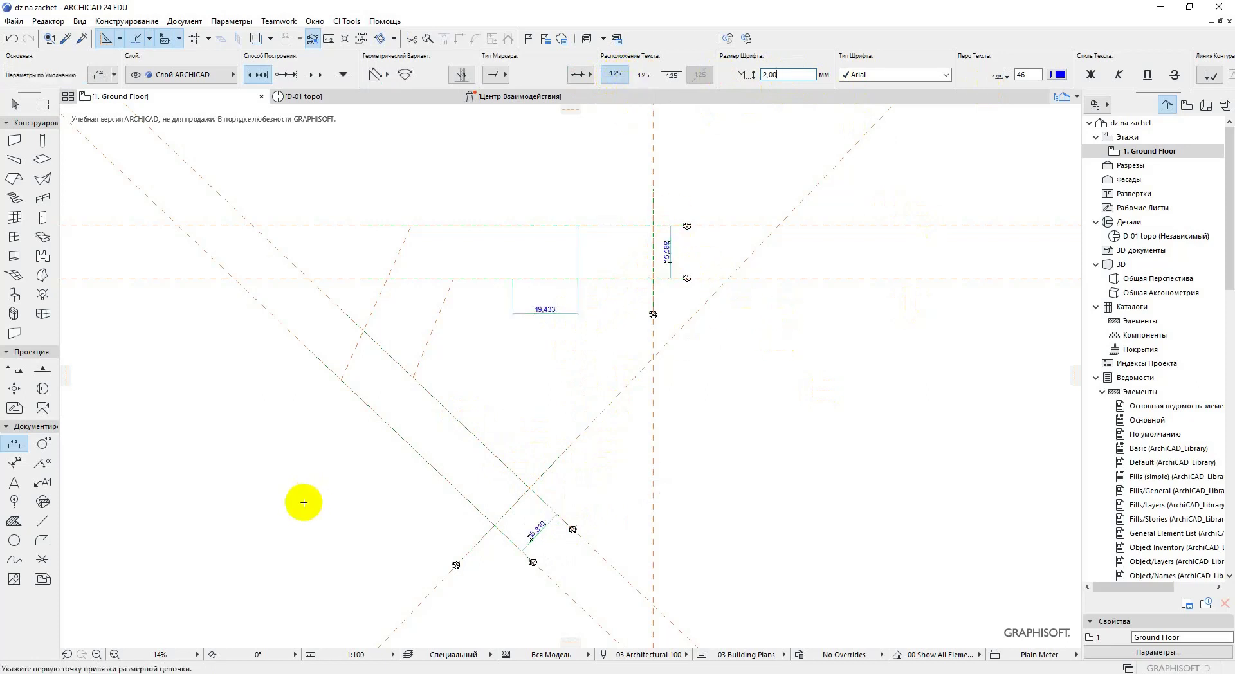
Draw five separate vertical lines of varying length, spaced side by side in the empty area below the horizontal guide lines
{"action": "left_click", "coordinate": [42, 531]}
{"action": "scroll", "coordinate": [201, 508], "scroll_direction": "down", "scroll_amount": 2}
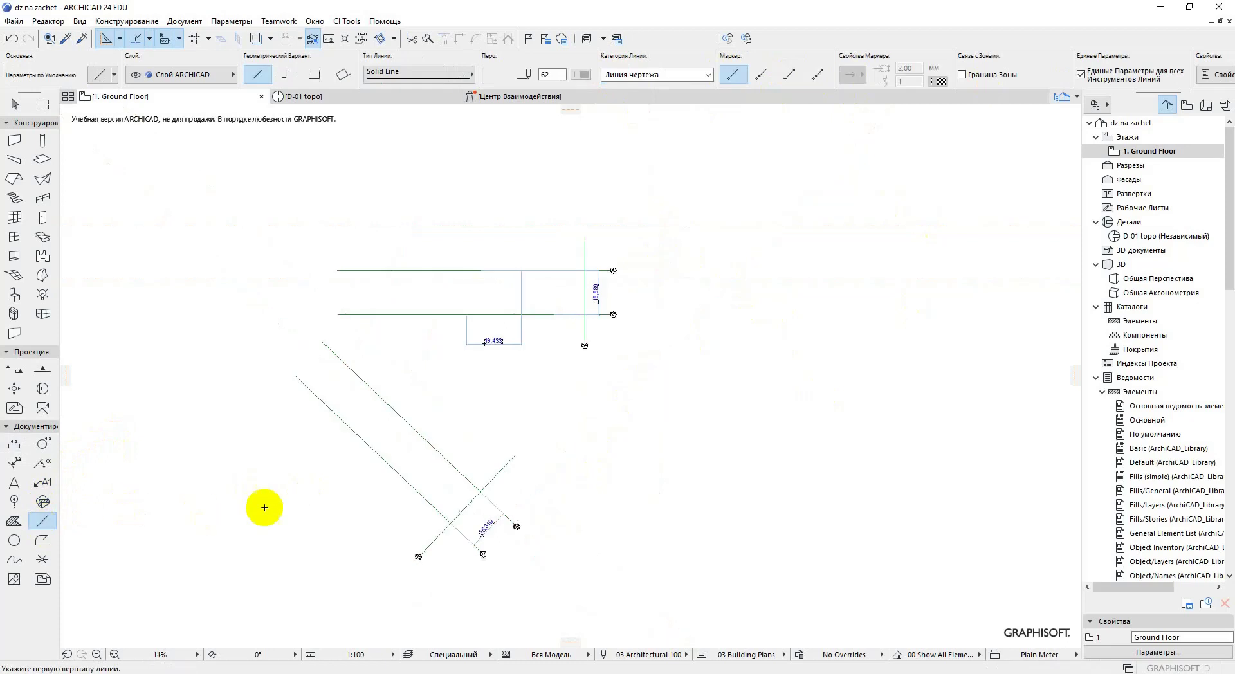
{"action": "left_click", "coordinate": [452, 424]}
{"action": "left_click", "coordinate": [452, 495]}
{"action": "left_click", "coordinate": [508, 446]}
{"action": "left_click", "coordinate": [508, 498]}
{"action": "left_click", "coordinate": [571, 424]}
{"action": "left_click", "coordinate": [572, 474]}
{"action": "left_click", "coordinate": [615, 447]}
{"action": "left_click", "coordinate": [615, 493]}
{"action": "left_click", "coordinate": [662, 424]}
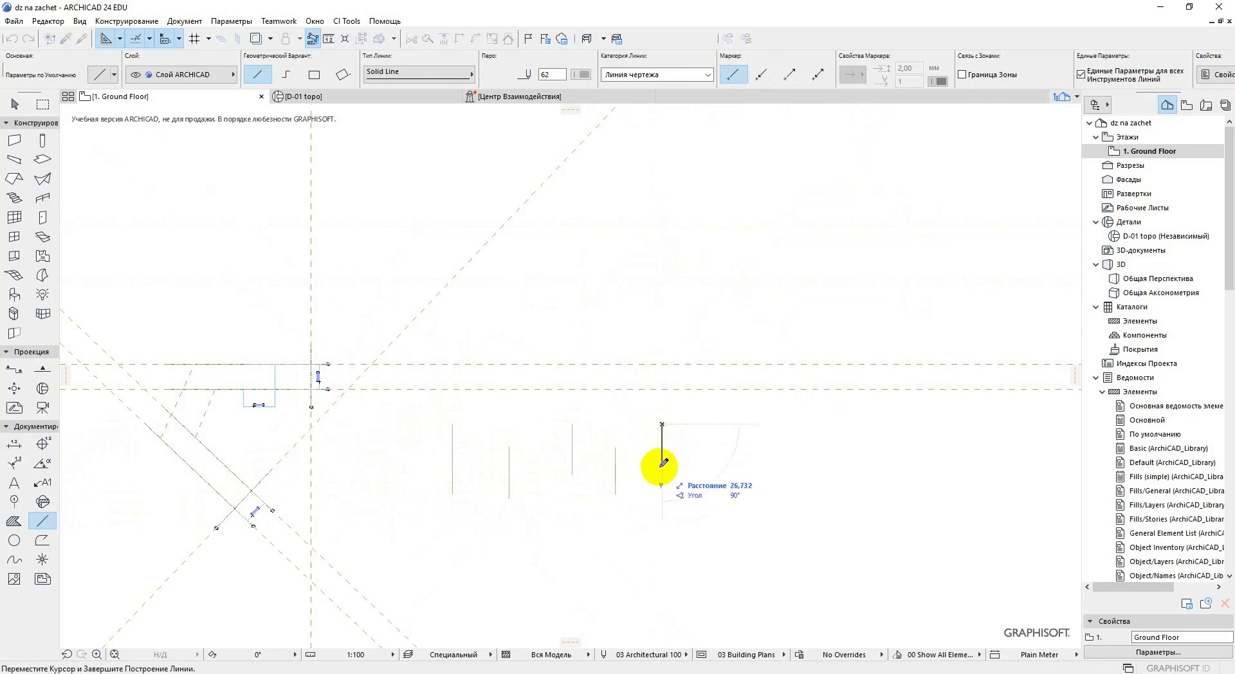
{"action": "left_click", "coordinate": [662, 467]}
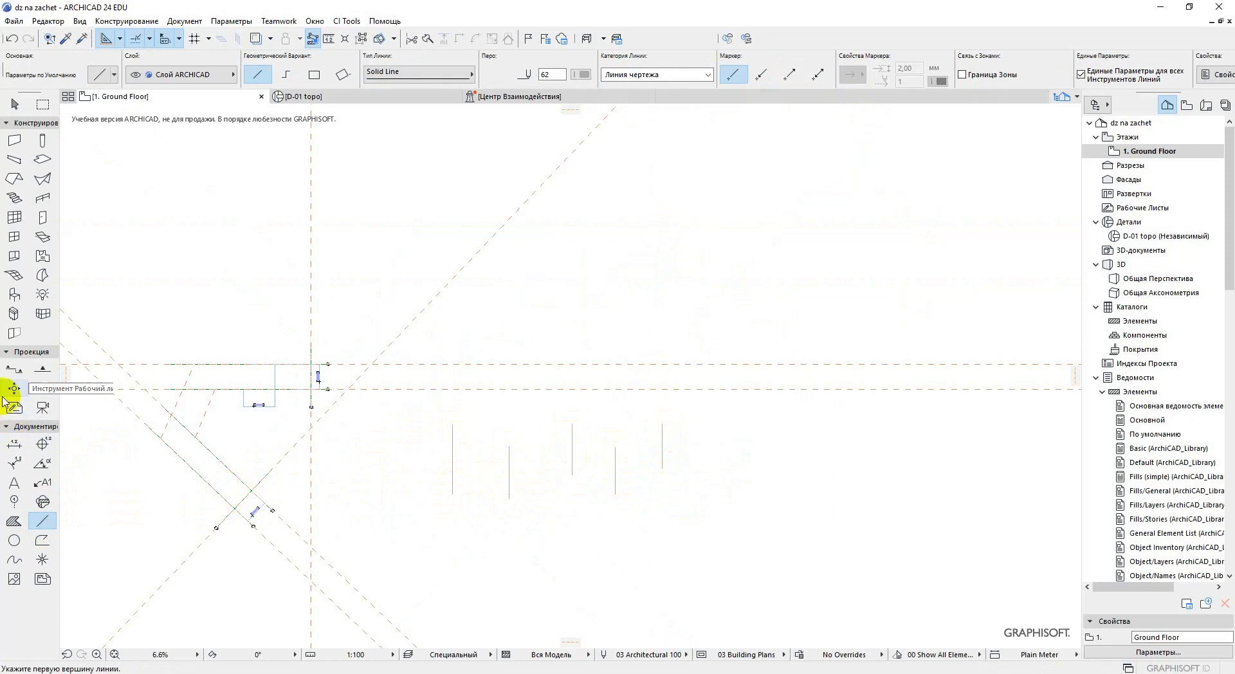
Add a horizontal linear dimension chain across the five vertical lines, one reference point on each, with the dimension line below them
{"action": "left_click", "coordinate": [14, 443]}
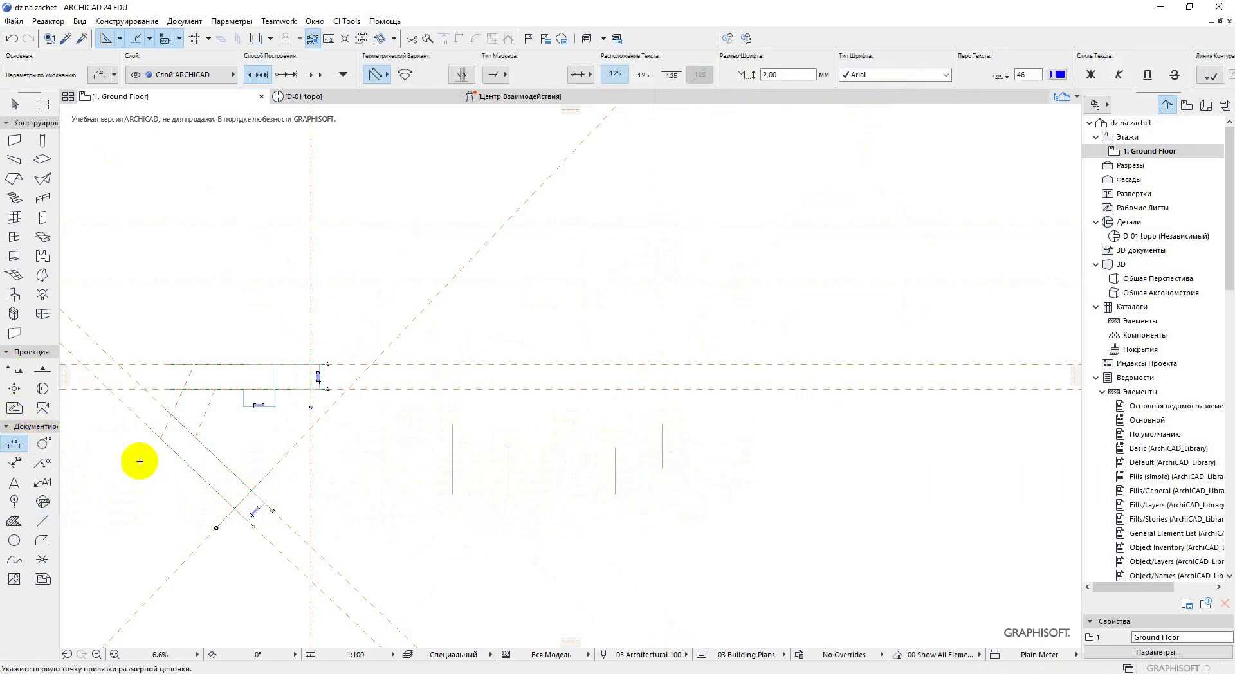
{"action": "left_click", "coordinate": [452, 439]}
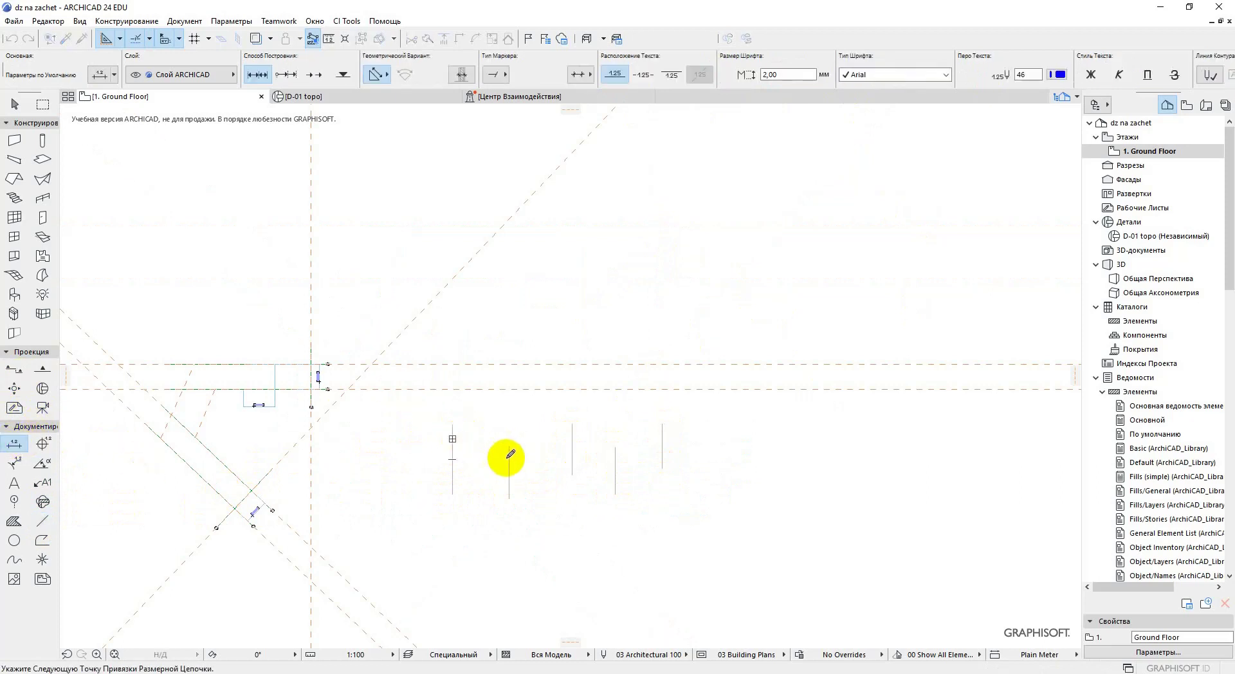
{"action": "left_click", "coordinate": [509, 457]}
{"action": "left_click", "coordinate": [572, 434]}
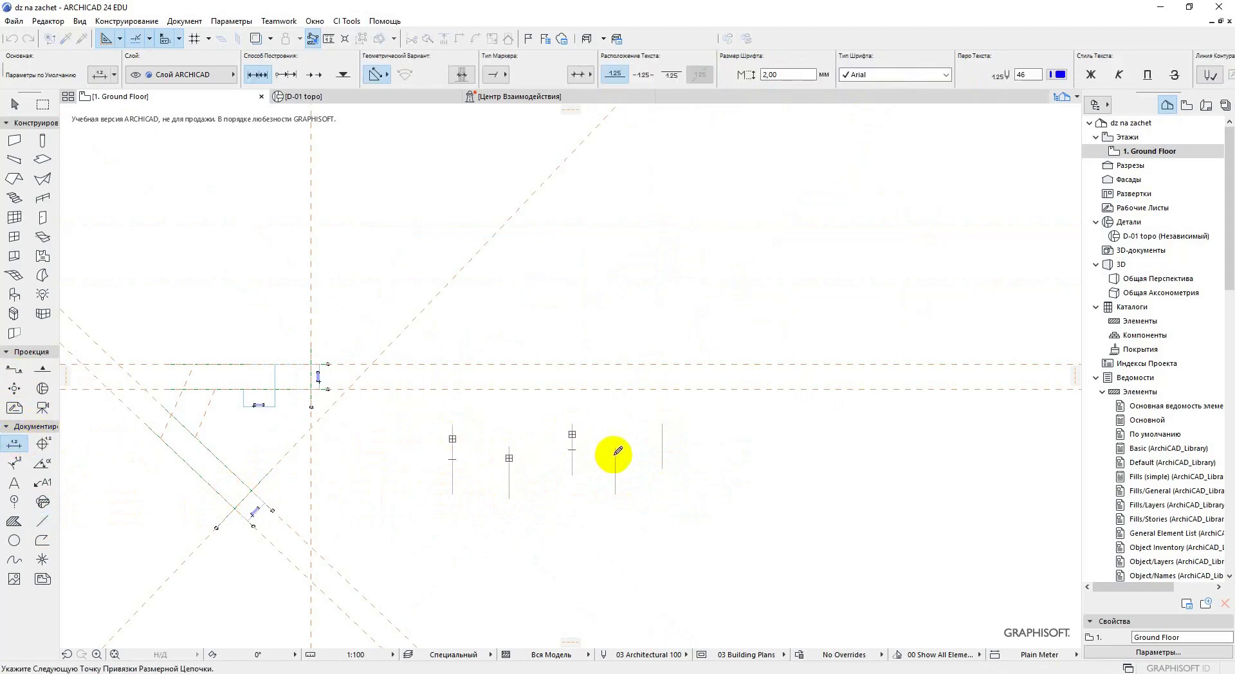
{"action": "left_click", "coordinate": [614, 455]}
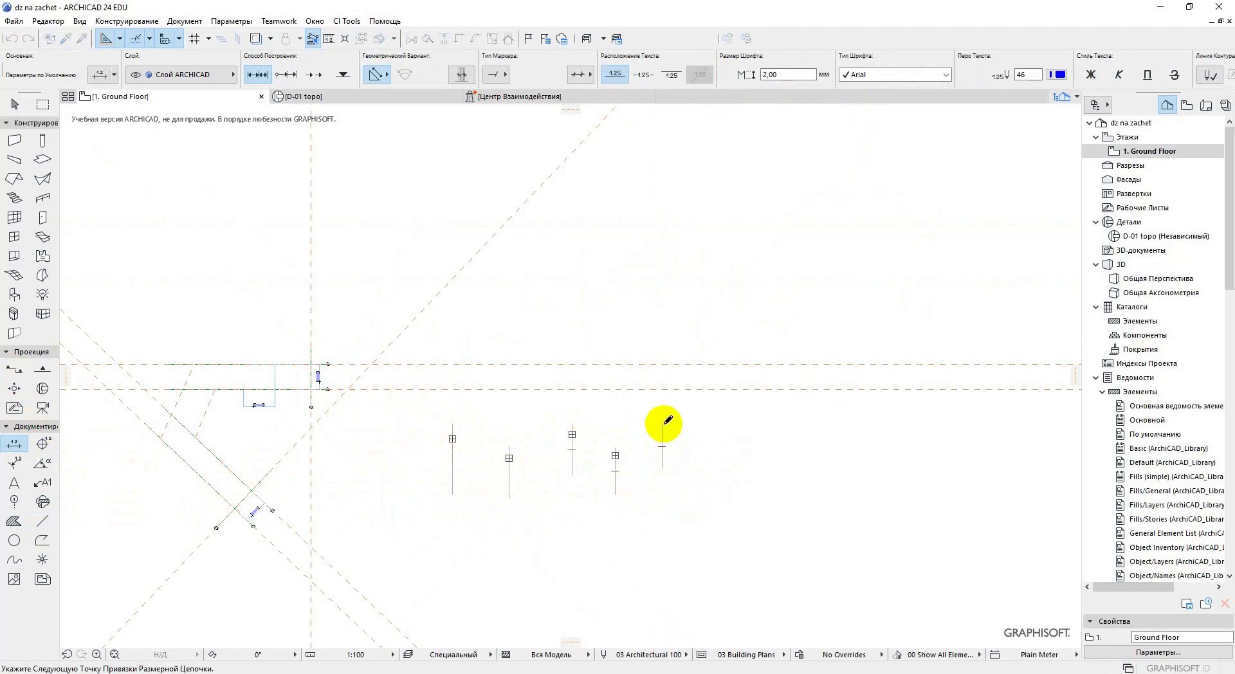
{"action": "left_click", "coordinate": [662, 424]}
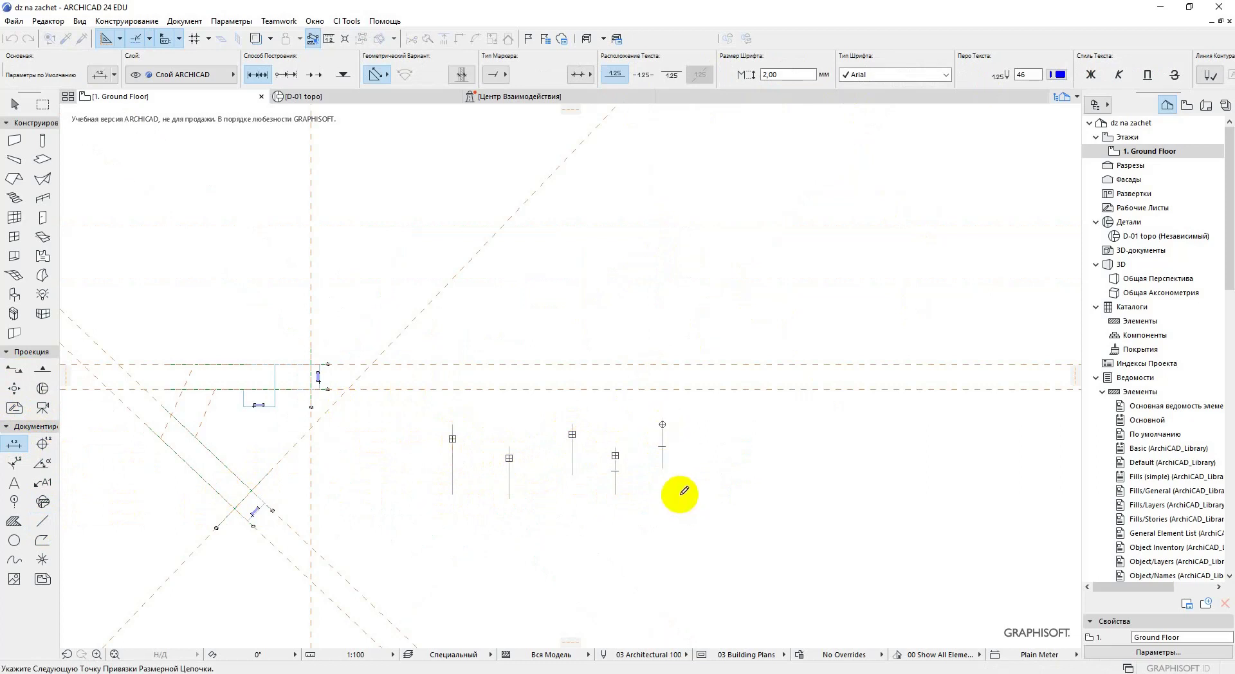
{"action": "right_click", "coordinate": [669, 526]}
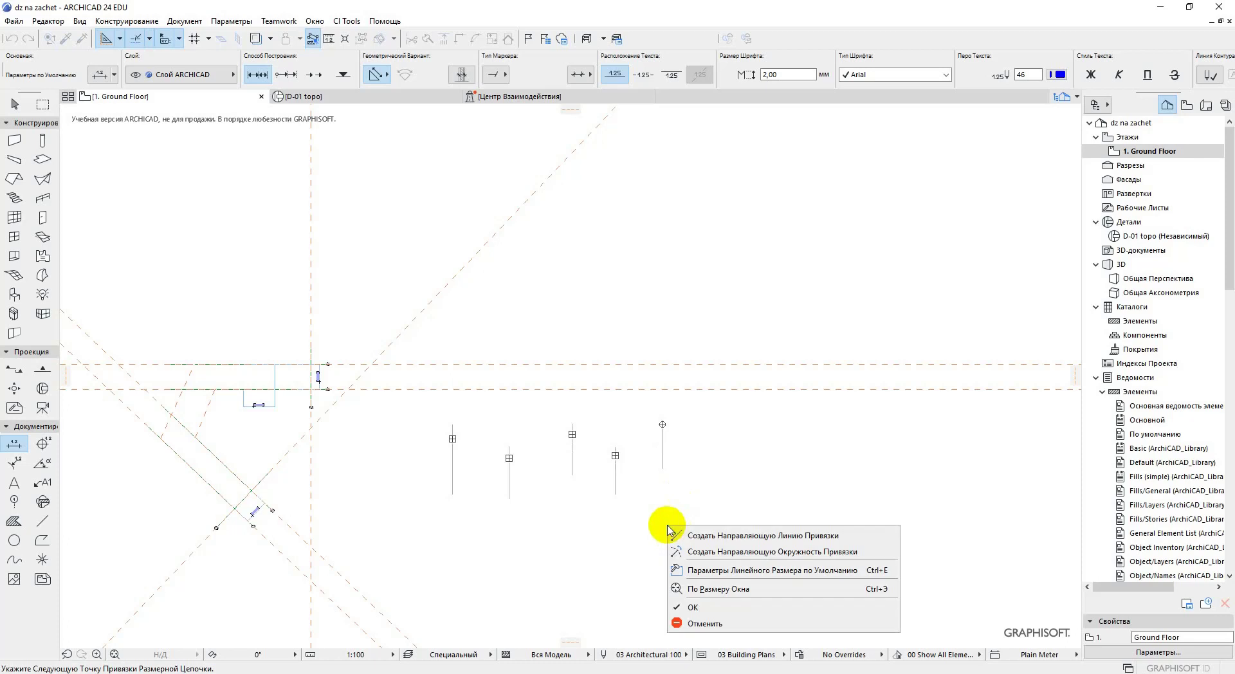
{"action": "left_click", "coordinate": [701, 605]}
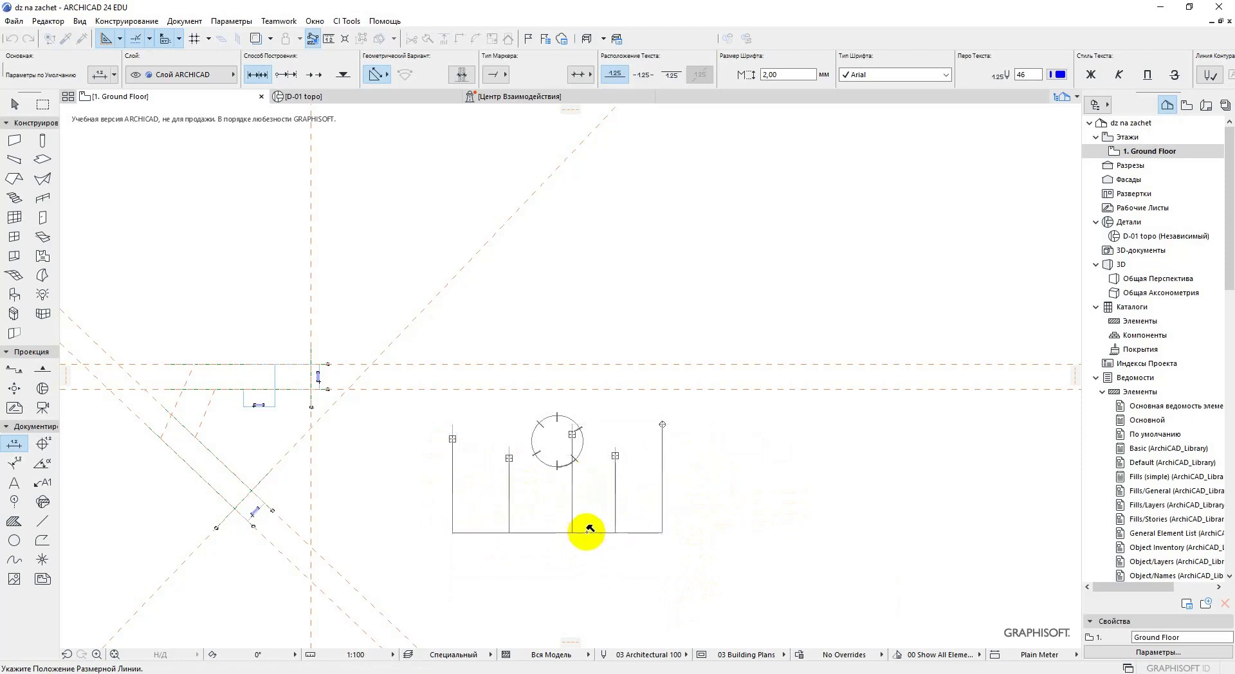
{"action": "left_click", "coordinate": [587, 518]}
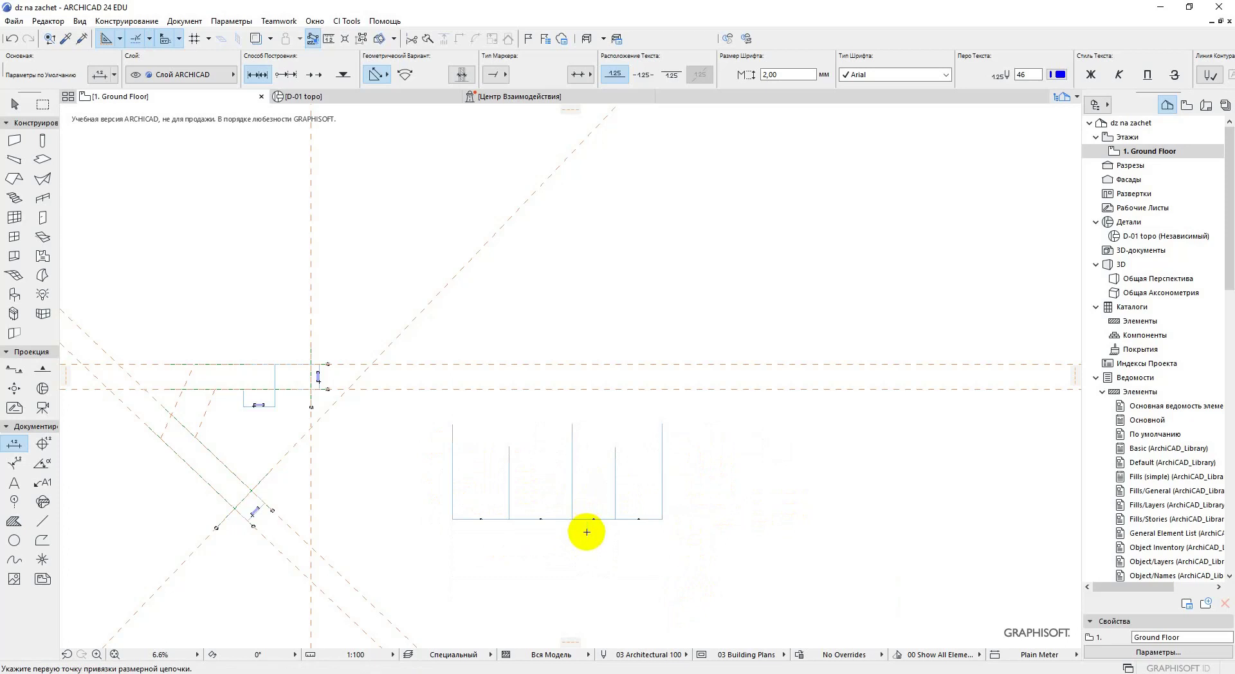
{"action": "scroll", "coordinate": [586, 528], "scroll_direction": "up", "scroll_amount": 4}
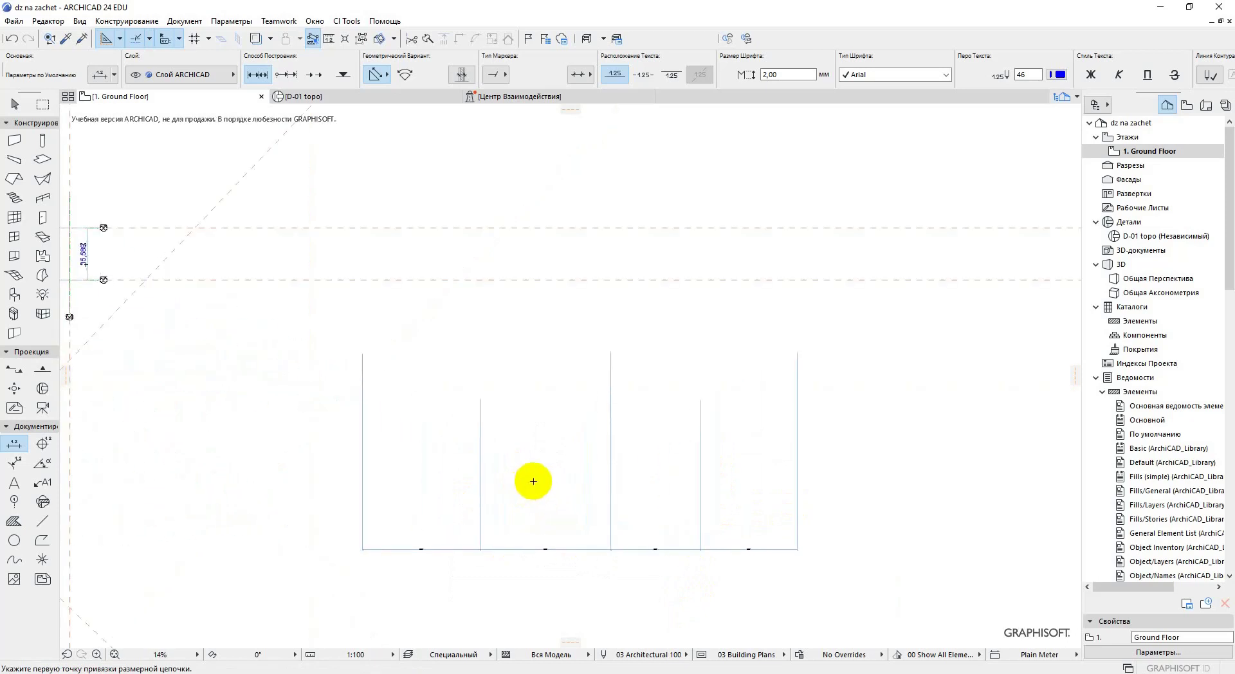
Draw four separate slanted lines, leaning in alternating directions, in the empty area to the right of the dimensioned vertical lines
{"action": "left_click", "coordinate": [41, 521]}
{"action": "scroll", "coordinate": [311, 496], "scroll_direction": "down", "scroll_amount": 3}
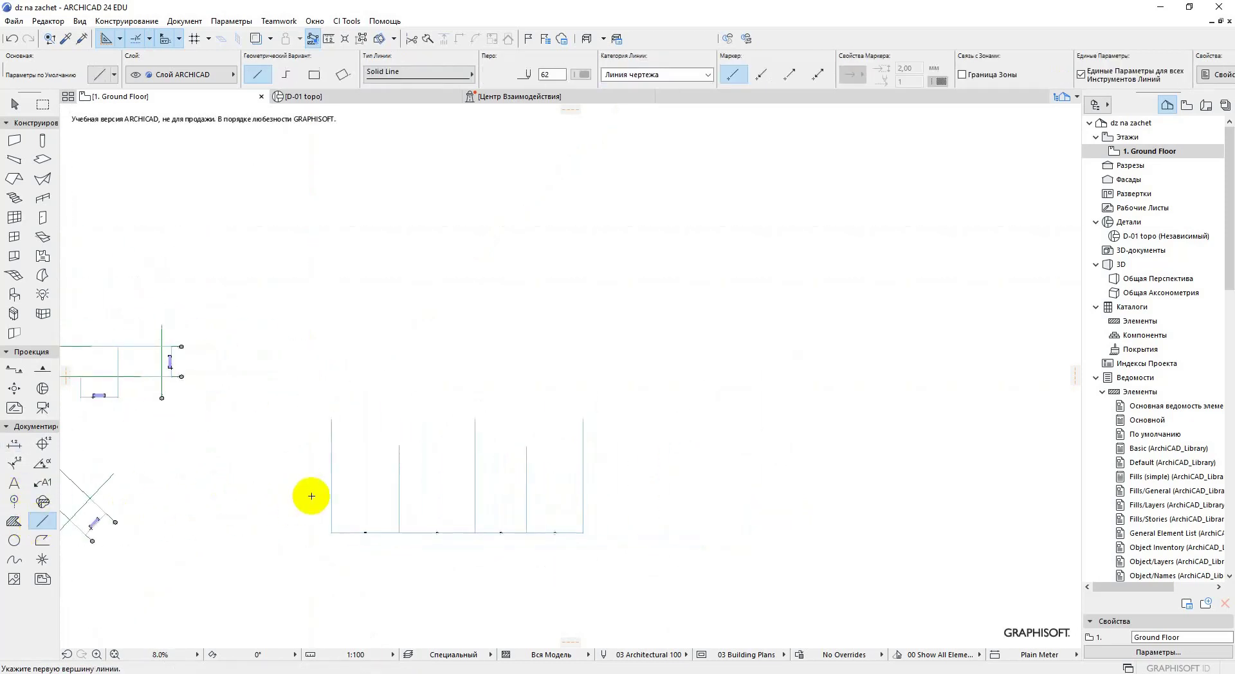
{"action": "middle_click_drag", "start_coordinate": [673, 445], "coordinate": [408, 455]}
{"action": "left_click", "coordinate": [494, 441]}
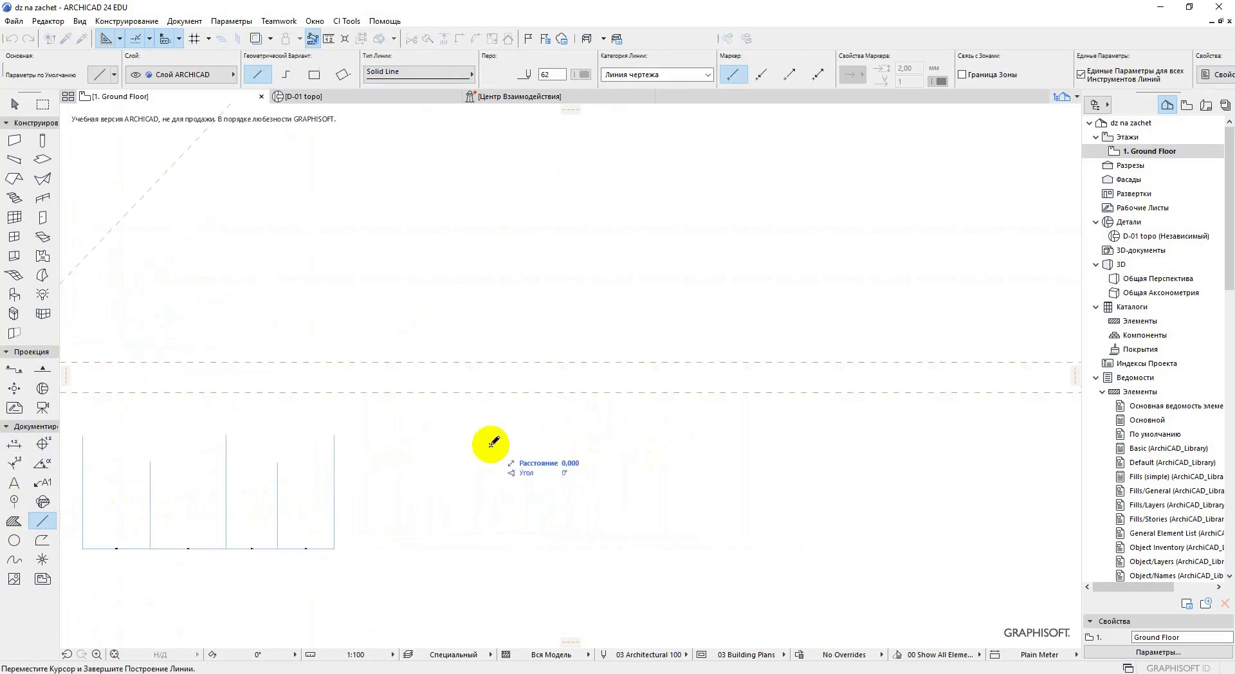
{"action": "left_click", "coordinate": [520, 543]}
{"action": "left_click", "coordinate": [591, 445]}
{"action": "left_click", "coordinate": [569, 539]}
{"action": "left_click", "coordinate": [629, 479]}
{"action": "left_click", "coordinate": [647, 552]}
{"action": "left_click", "coordinate": [708, 441]}
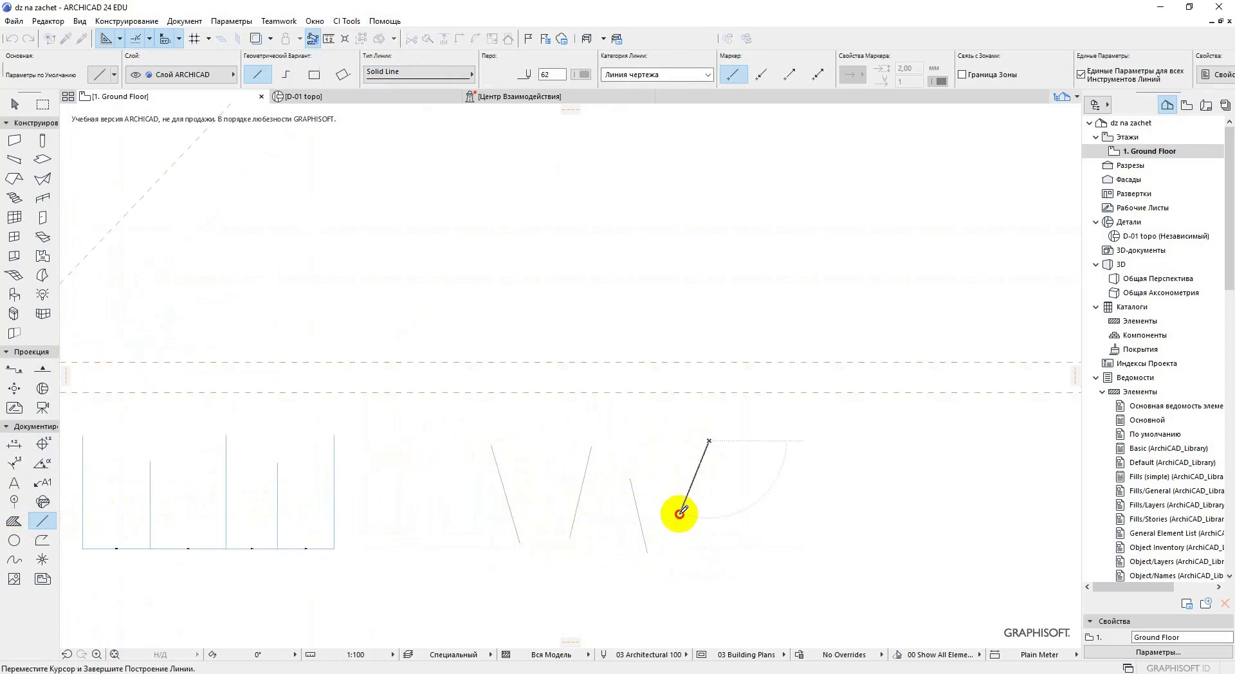
{"action": "left_click", "coordinate": [679, 513]}
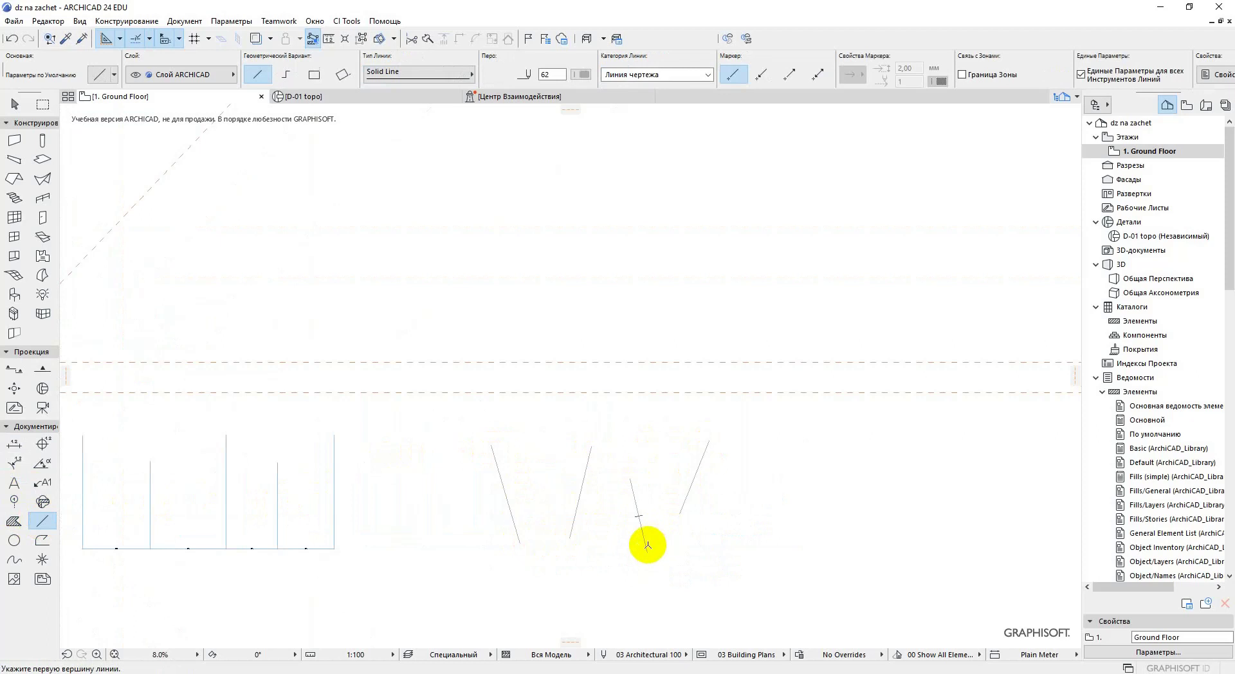
Add a horizontal linear dimension chain through one point on each of the four slanted lines, with the dimension line below them
{"action": "left_click", "coordinate": [13, 443]}
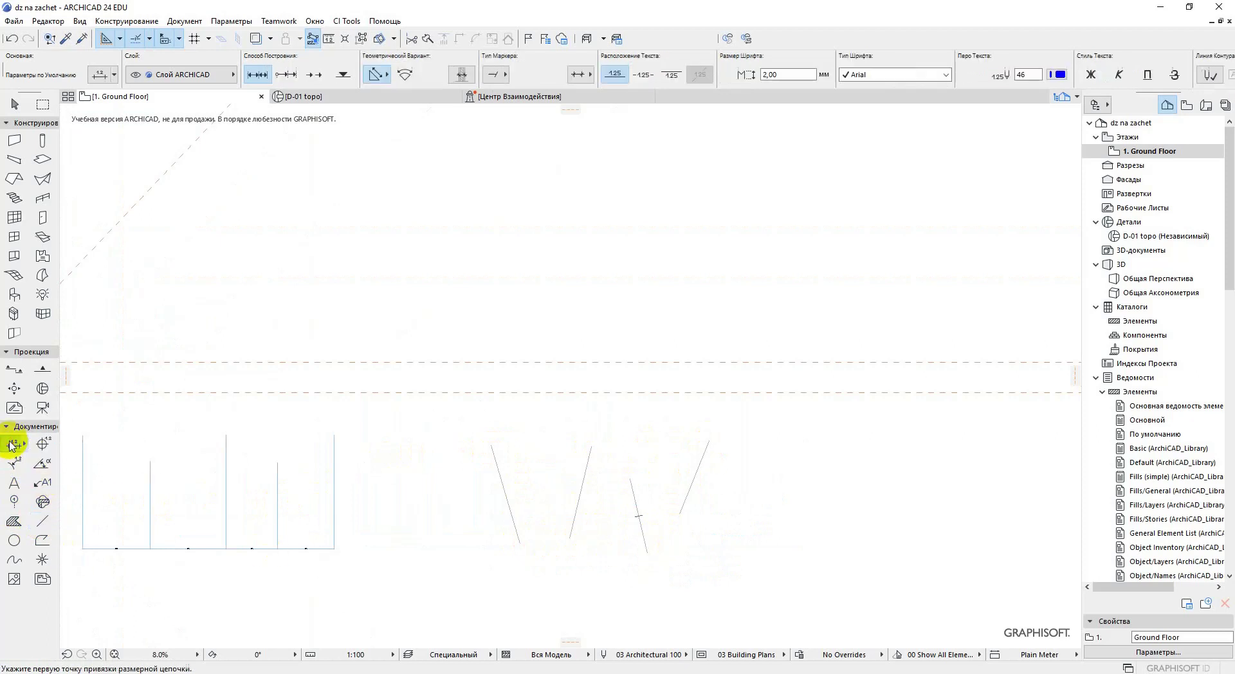
{"action": "left_click", "coordinate": [496, 460]}
{"action": "left_click", "coordinate": [633, 493]}
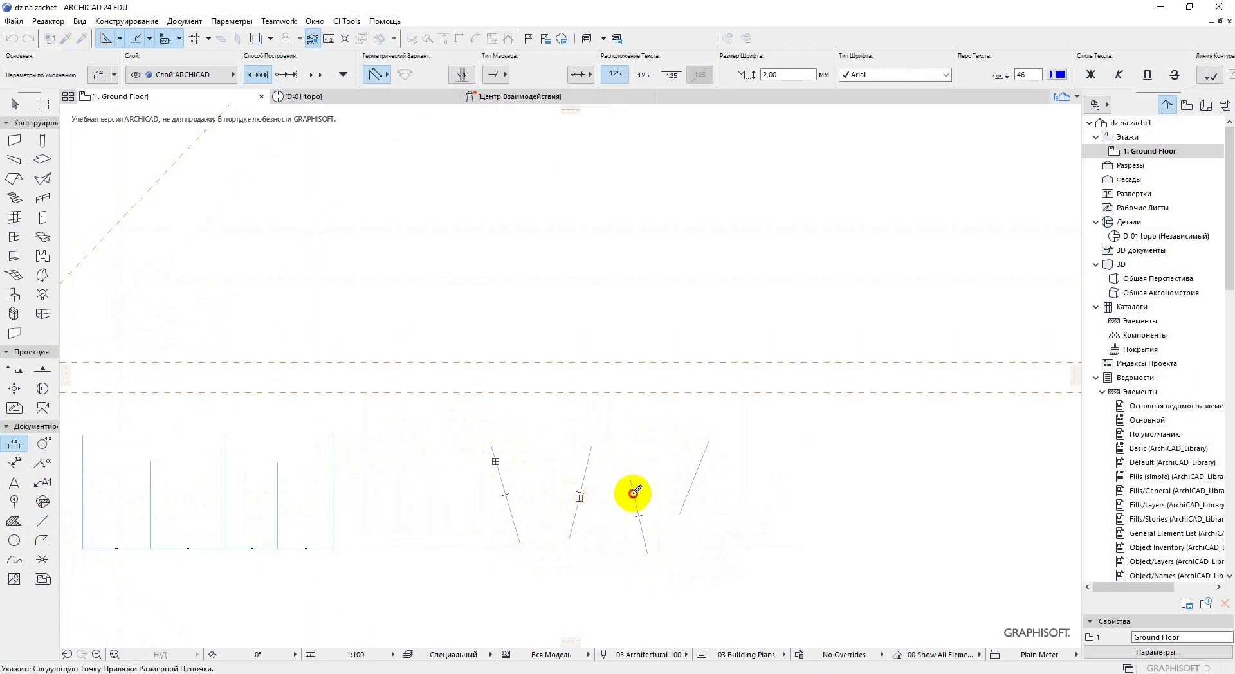
{"action": "left_click", "coordinate": [682, 505]}
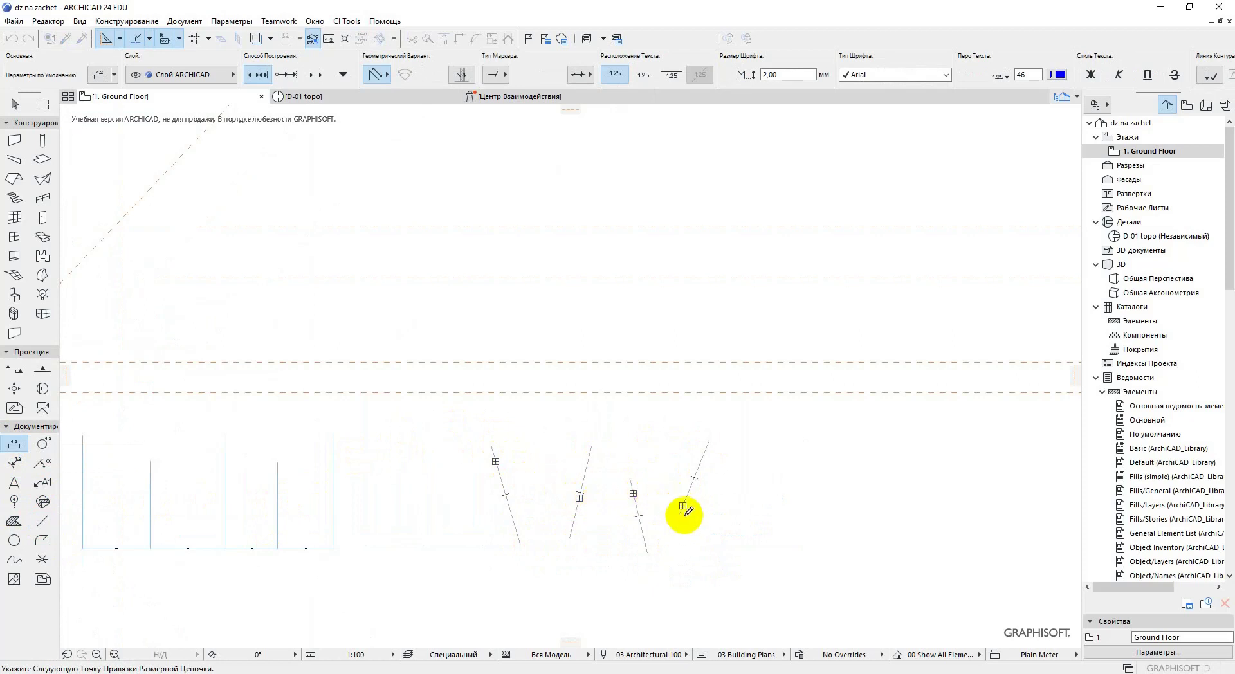
{"action": "left_click", "coordinate": [650, 508]}
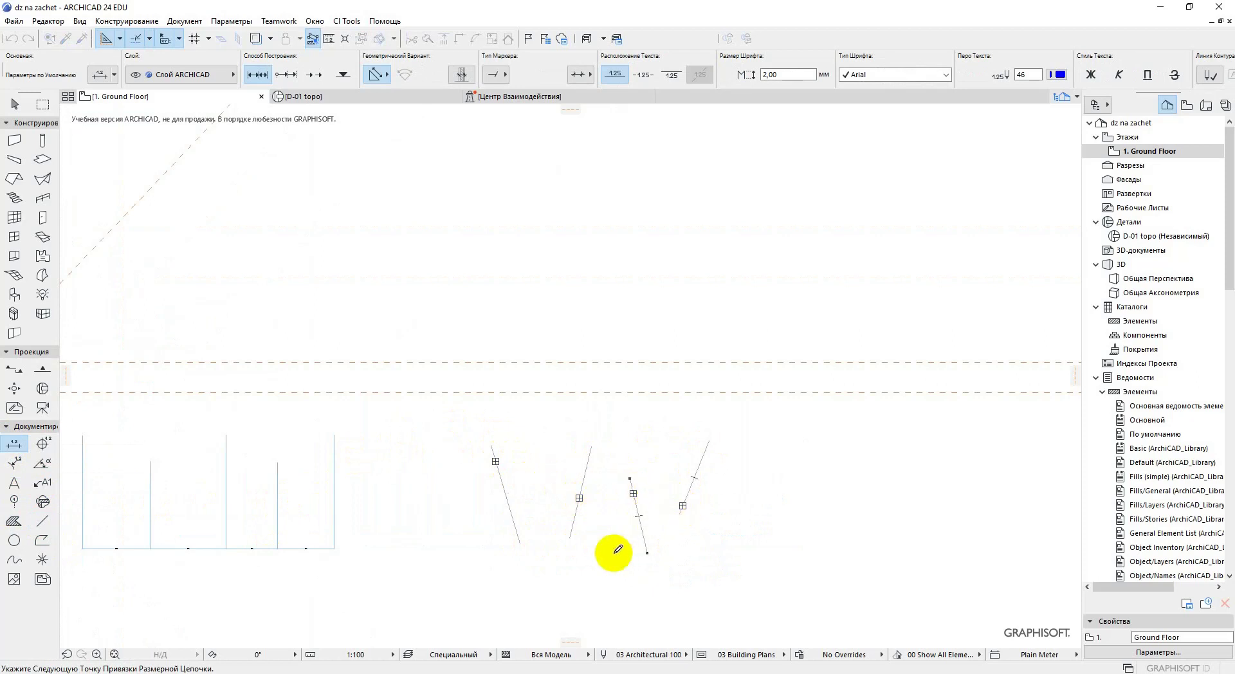
{"action": "double_click", "coordinate": [591, 580]}
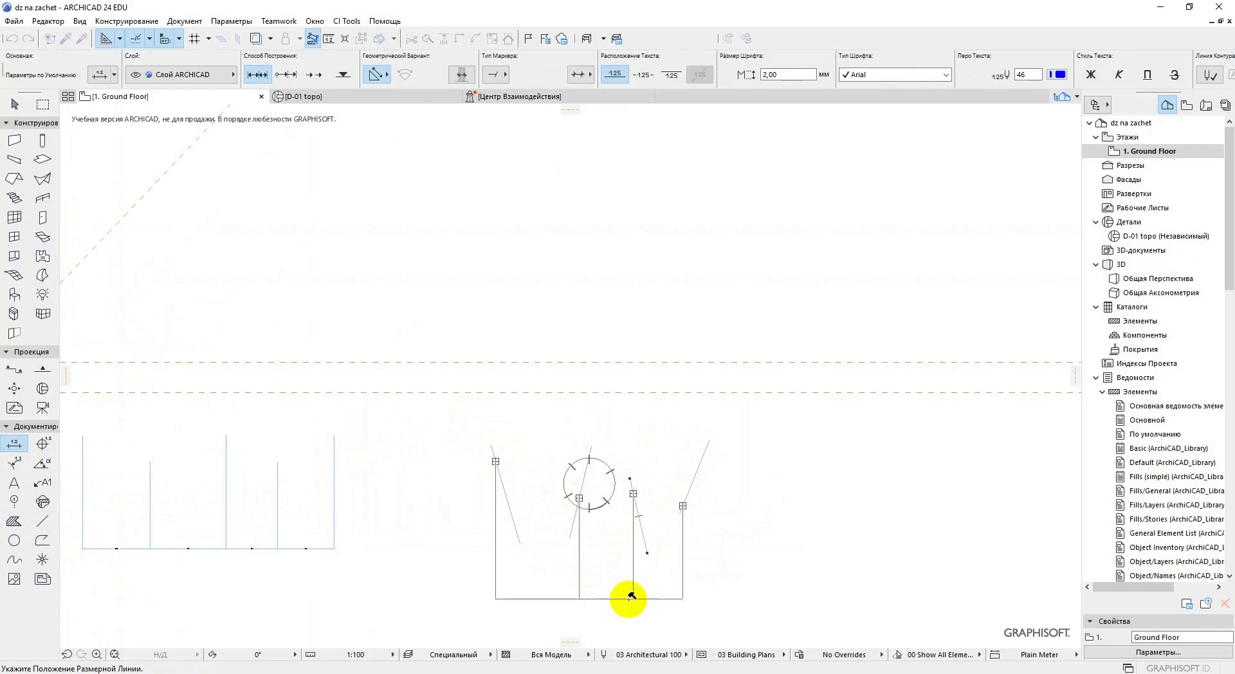
{"action": "left_click", "coordinate": [608, 568]}
{"action": "scroll", "coordinate": [606, 568], "scroll_direction": "up", "scroll_amount": 4}
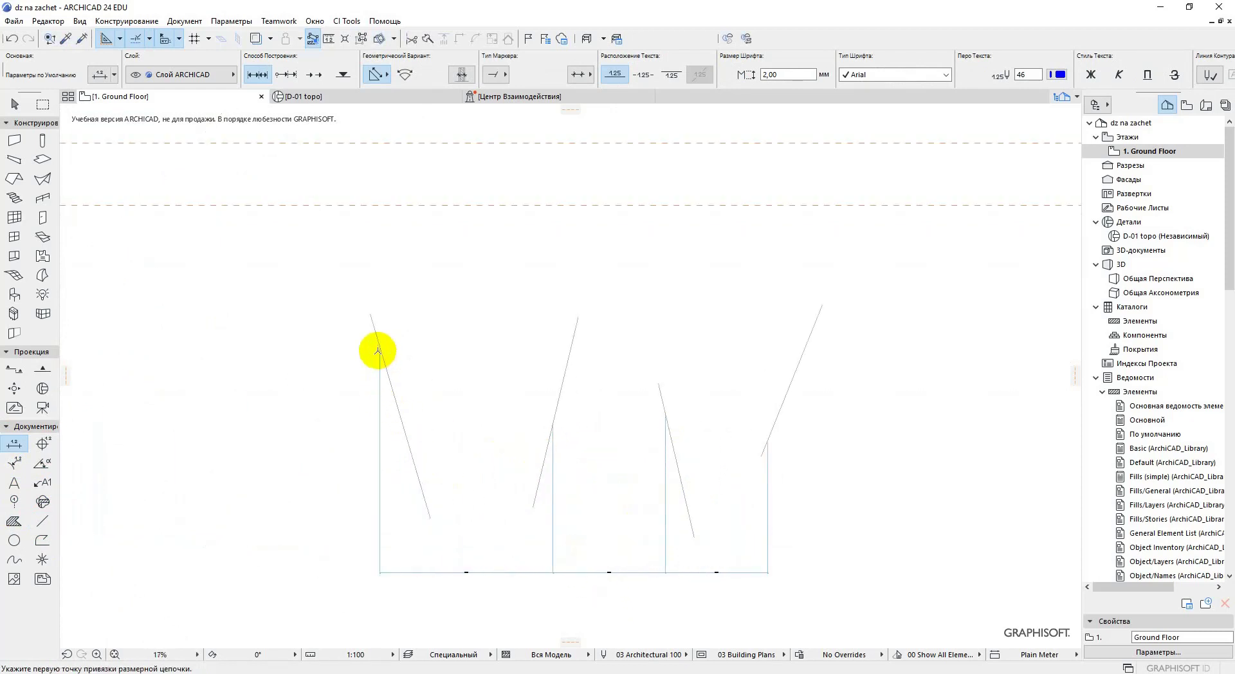
{"action": "left_click", "coordinate": [551, 431]}
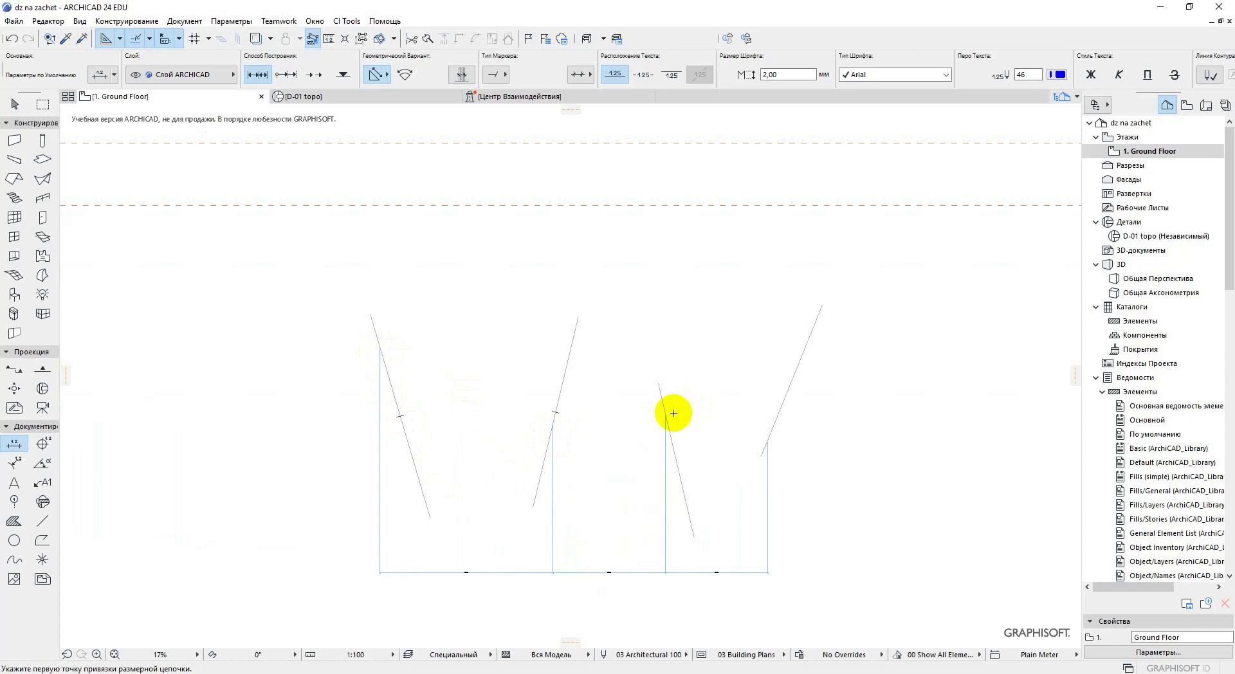
{"action": "scroll", "coordinate": [753, 438], "scroll_direction": "down", "scroll_amount": 6}
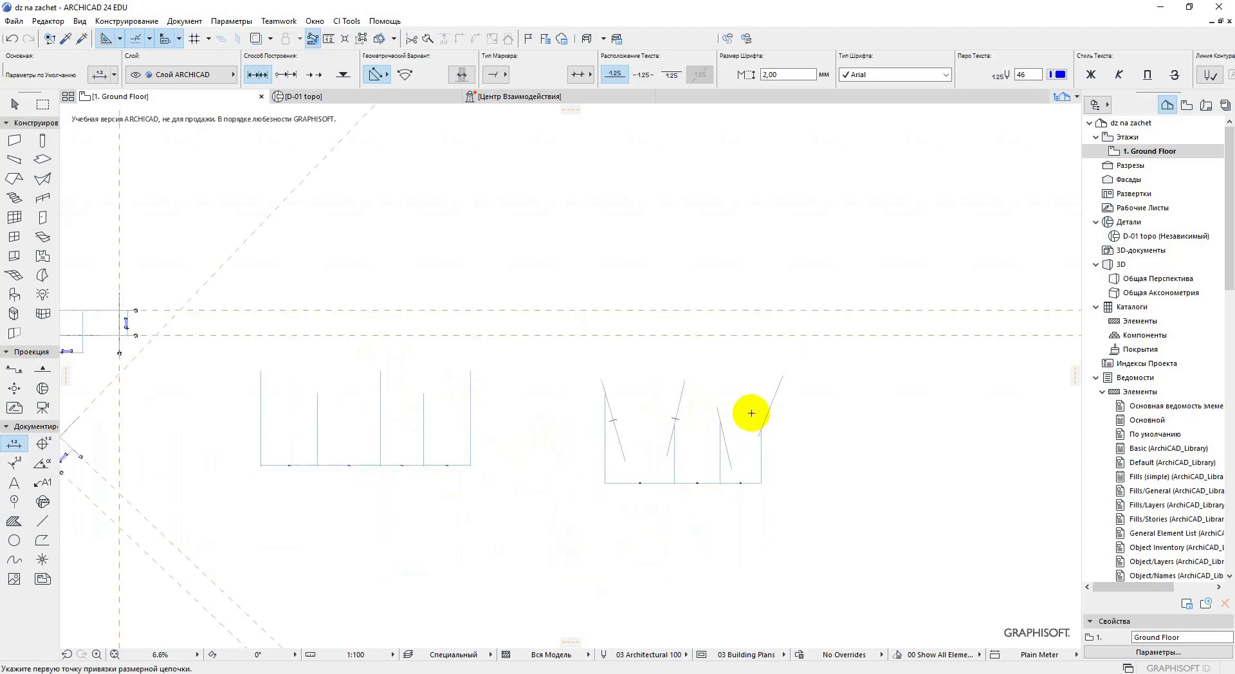